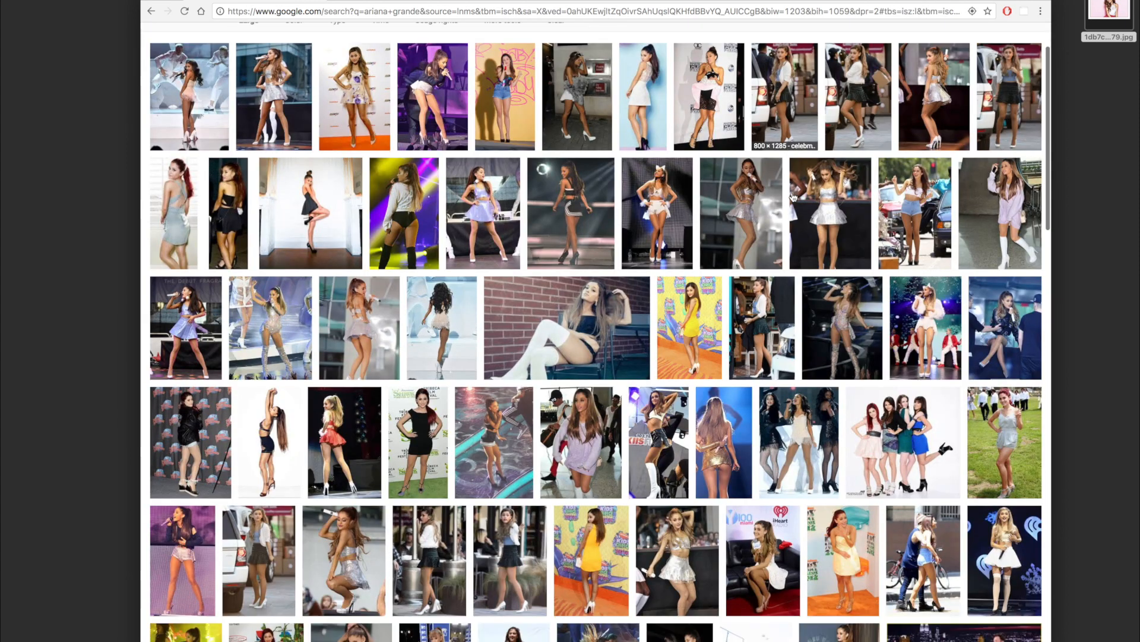
Step: Save the standing photo in the black dress and the black curved-back chair picture from the image results to the desktop
click(442, 291)
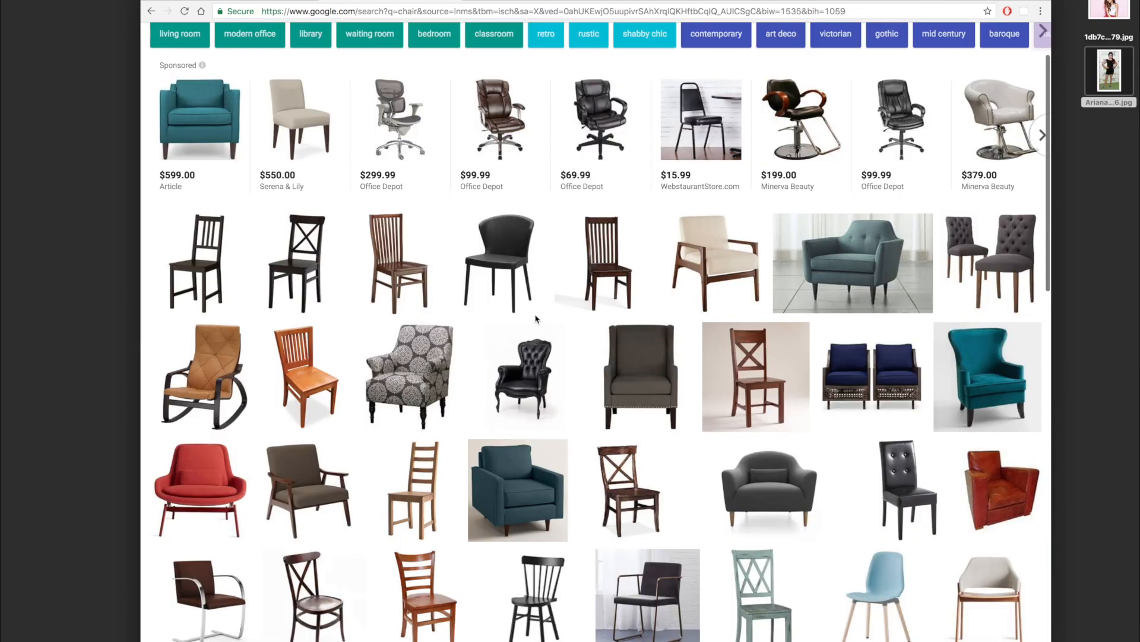
click(524, 284)
drag(596, 344, 1100, 198)
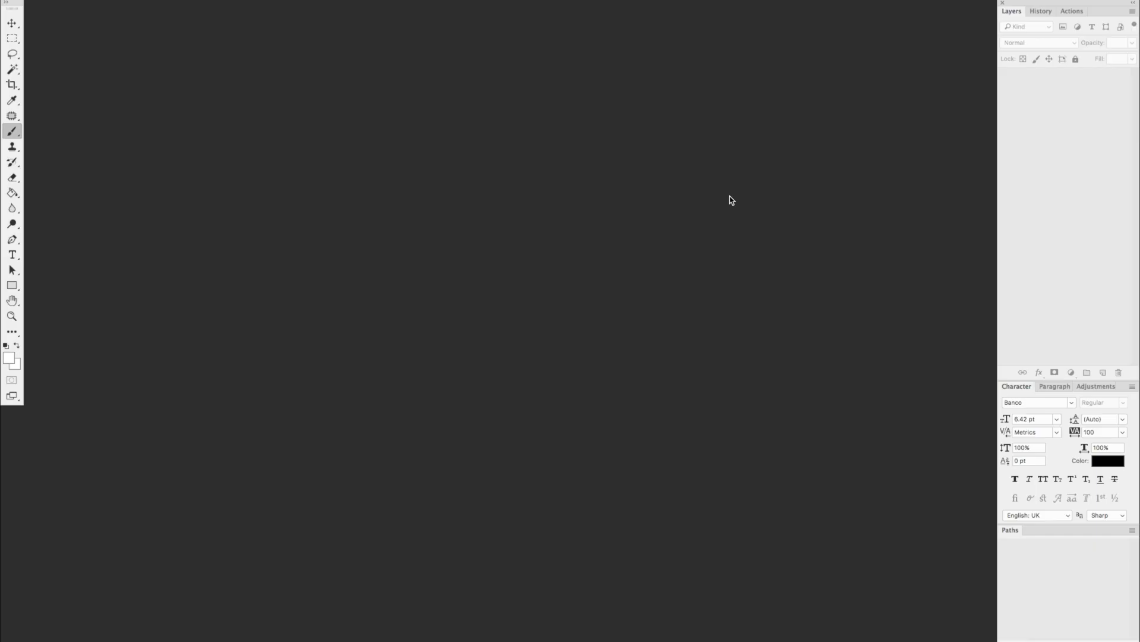
Step: Switch to Photoshop and open the saved JPG photos together with the black chair picture
key(super+o)
drag(527, 110, 811, 37)
key(Return)
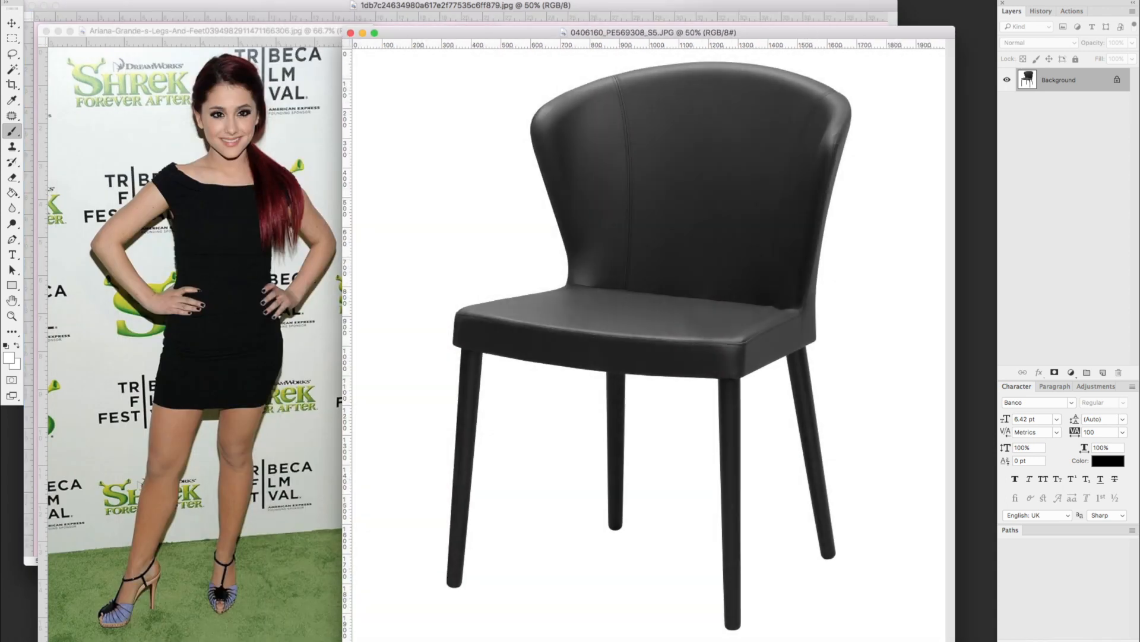
Step: Resize the chair image to 1000 by 1000 pixels at a resolution of 72 pixels/inch
click(161, 0)
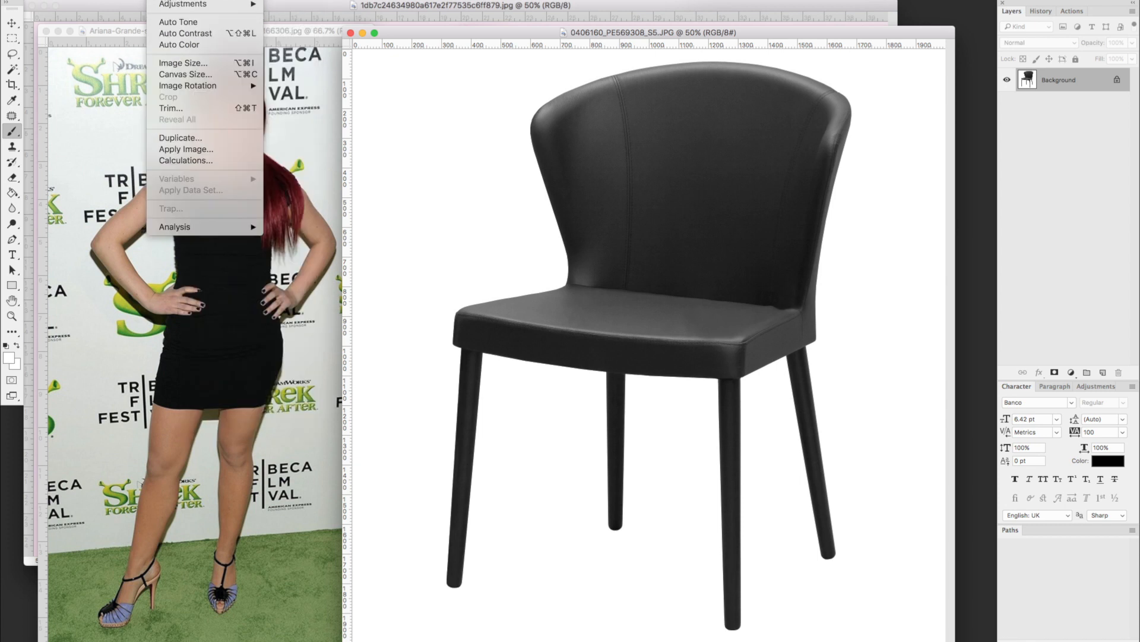
click(168, 63)
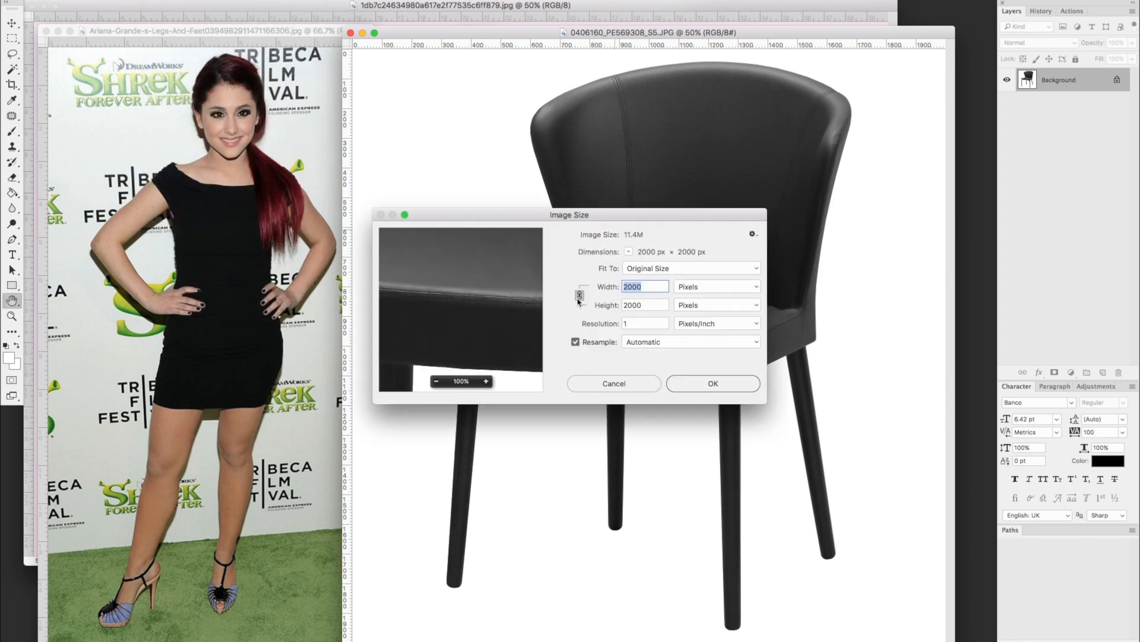
double_click(636, 323)
text(72)
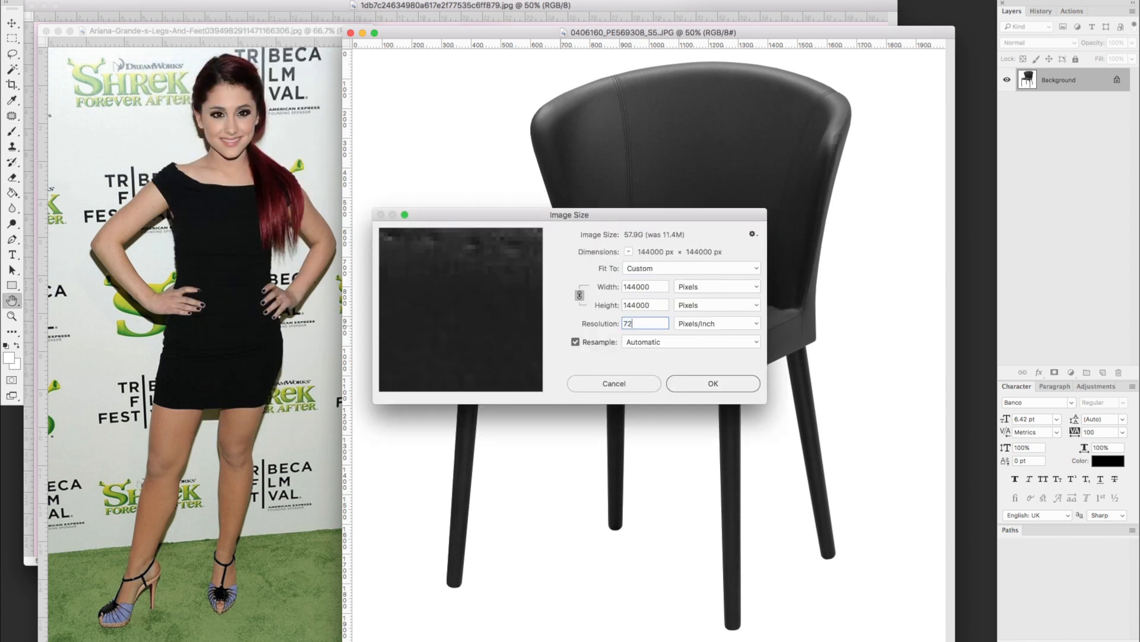
key(Tab)
text(1000)
key(Return)
Step: Extend the chair image's canvas by 10 inches in width and height, and duplicate its Background layer
key(super+alt+c)
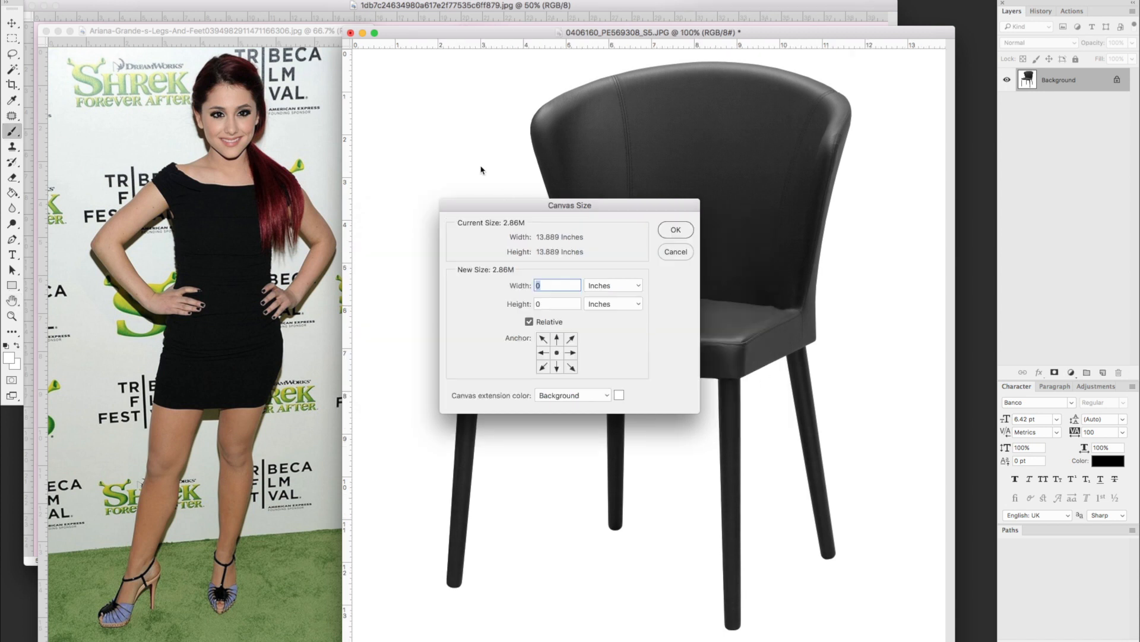
key(Escape)
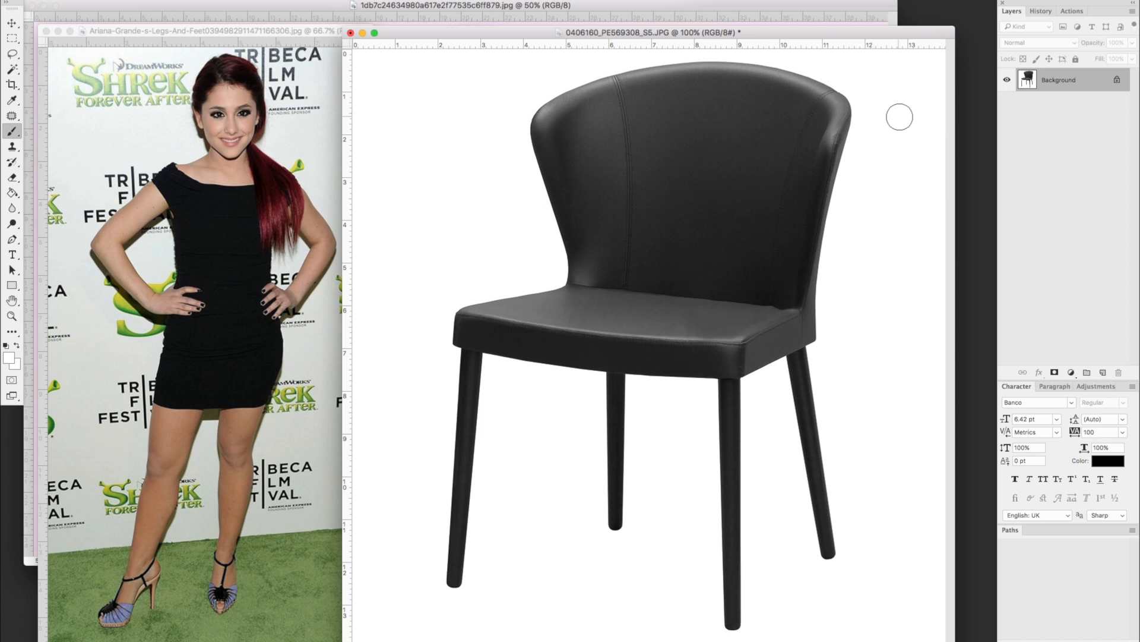
click(226, 73)
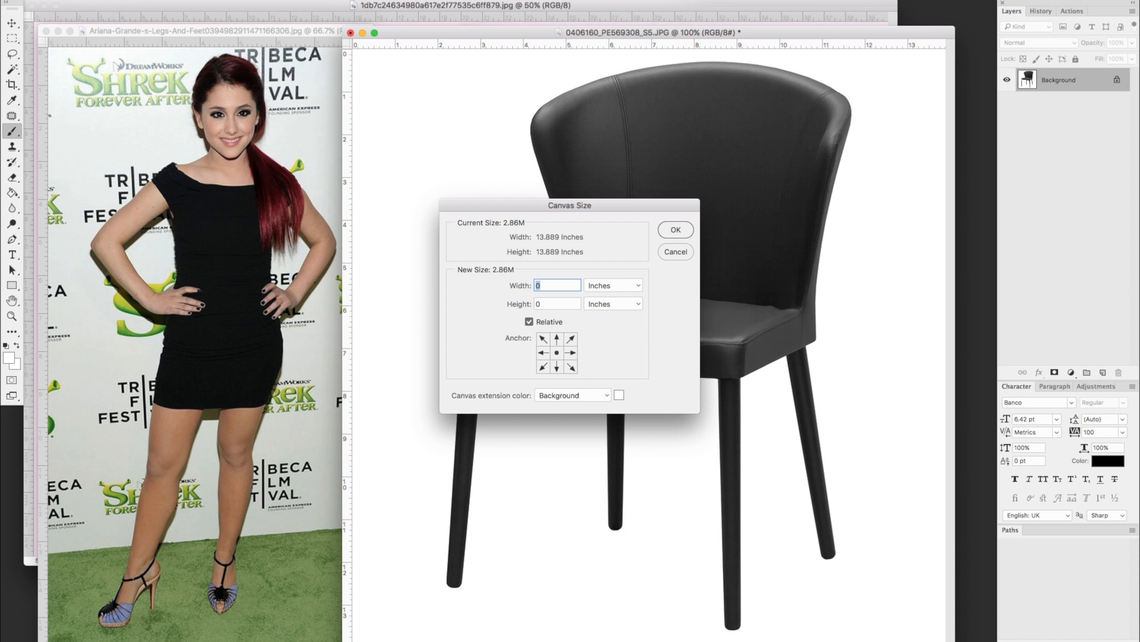
click(159, 1)
key(Tab)
text(10)
key(Return)
key(super+minus)
drag(456, 12, 856, 34)
drag(1069, 82, 1103, 372)
Step: In the standing photo, start a Pen shape around the right-hand leg, tracing the dress hem and outer thigh down to the knee
click(344, 232)
key(super+plus)
key(super+plus)
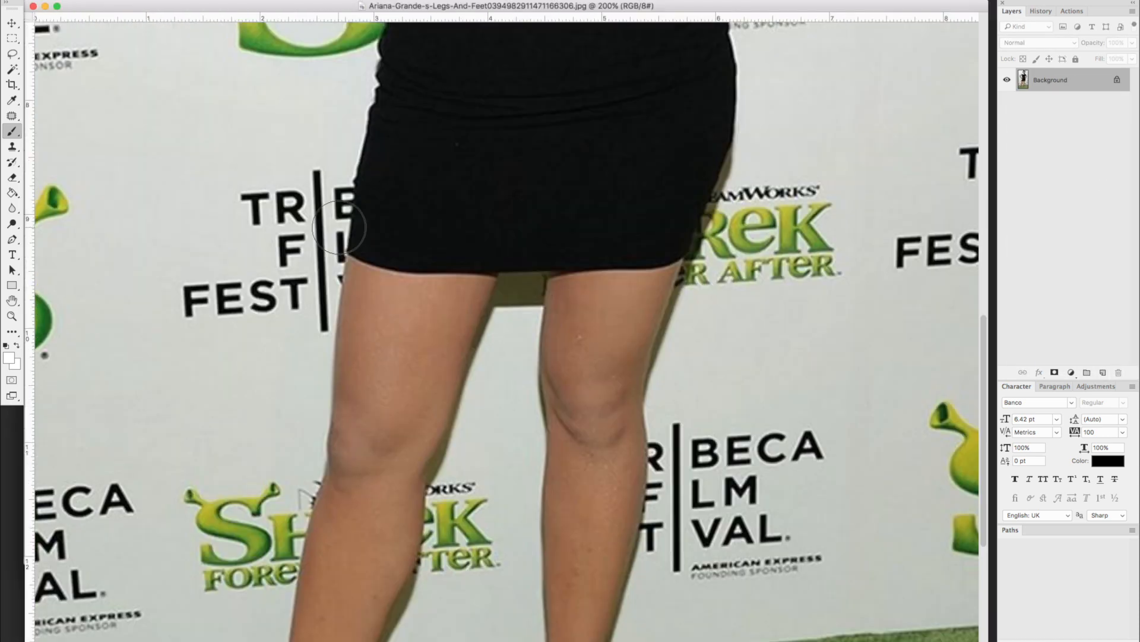
scroll(338, 229, down, 10)
scroll(326, 229, up, 8)
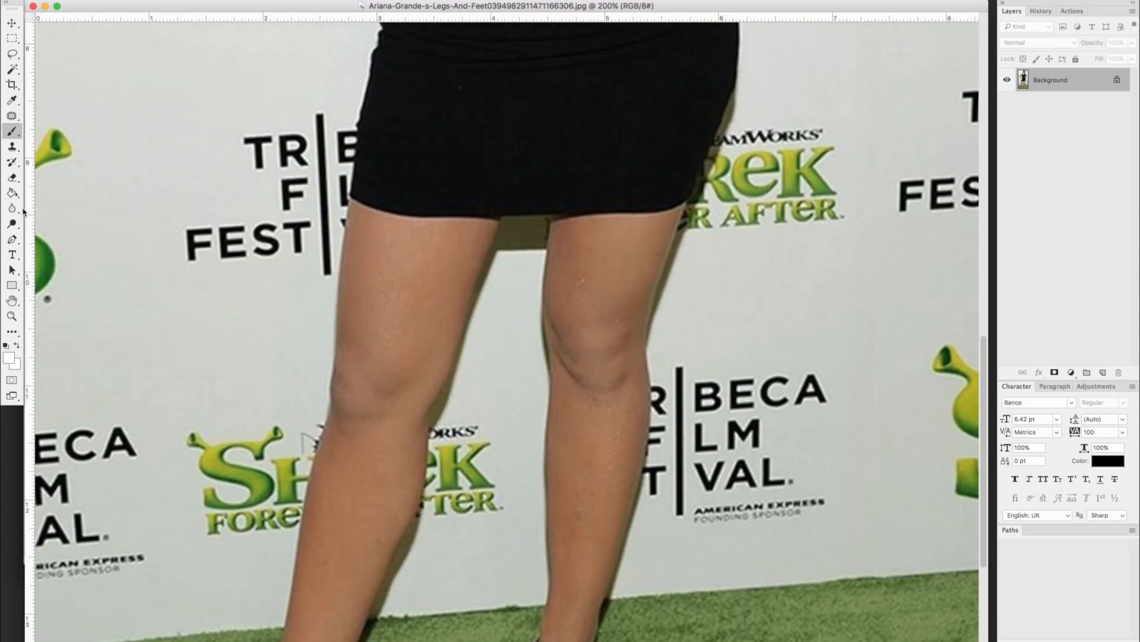
key(p)
scroll(351, 165, down, 3)
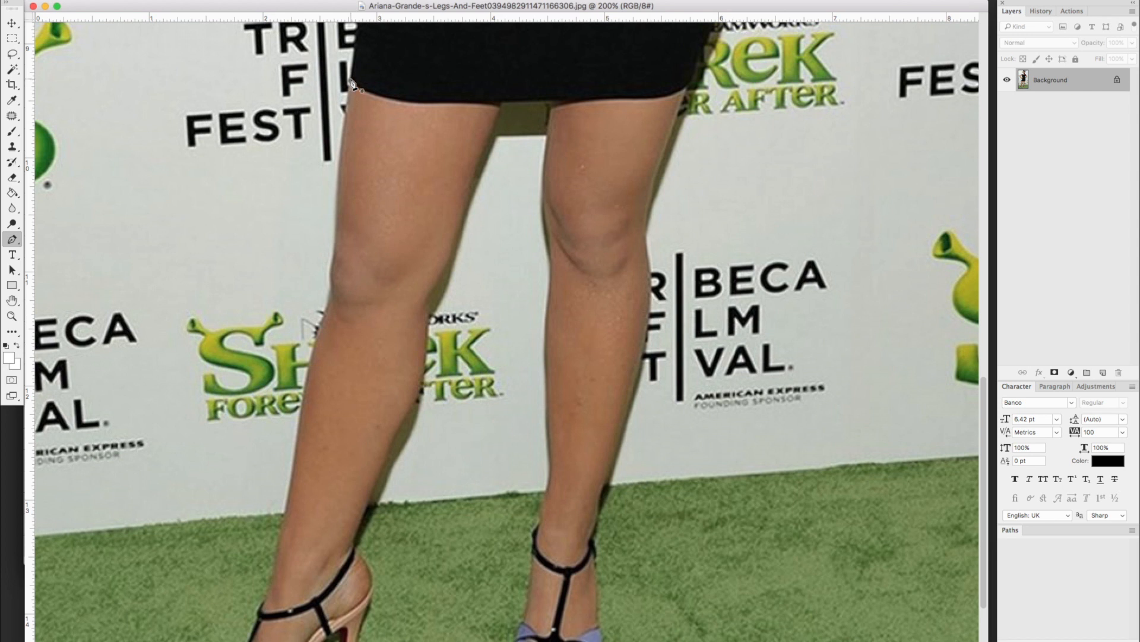
click(558, 103)
drag(617, 95, 627, 95)
click(685, 90)
drag(661, 171, 645, 227)
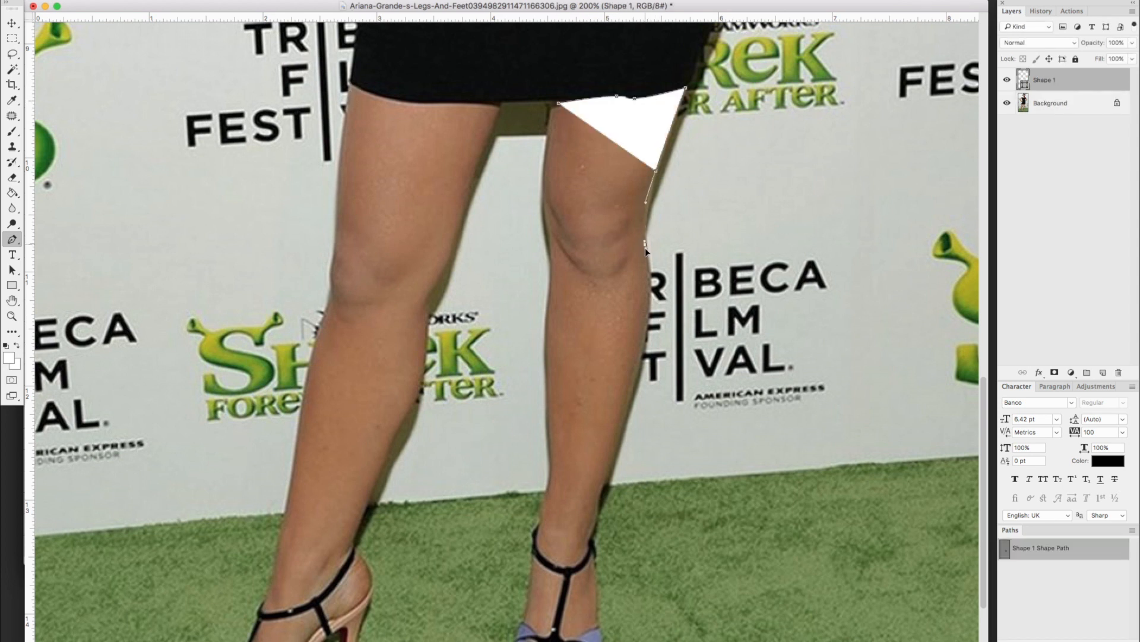
click(645, 244)
Step: Continue the Pen outline down the outer calf and ankle and around the sandal
drag(632, 393, 621, 431)
scroll(621, 416, down, 4)
click(604, 337)
click(596, 368)
click(591, 397)
click(519, 479)
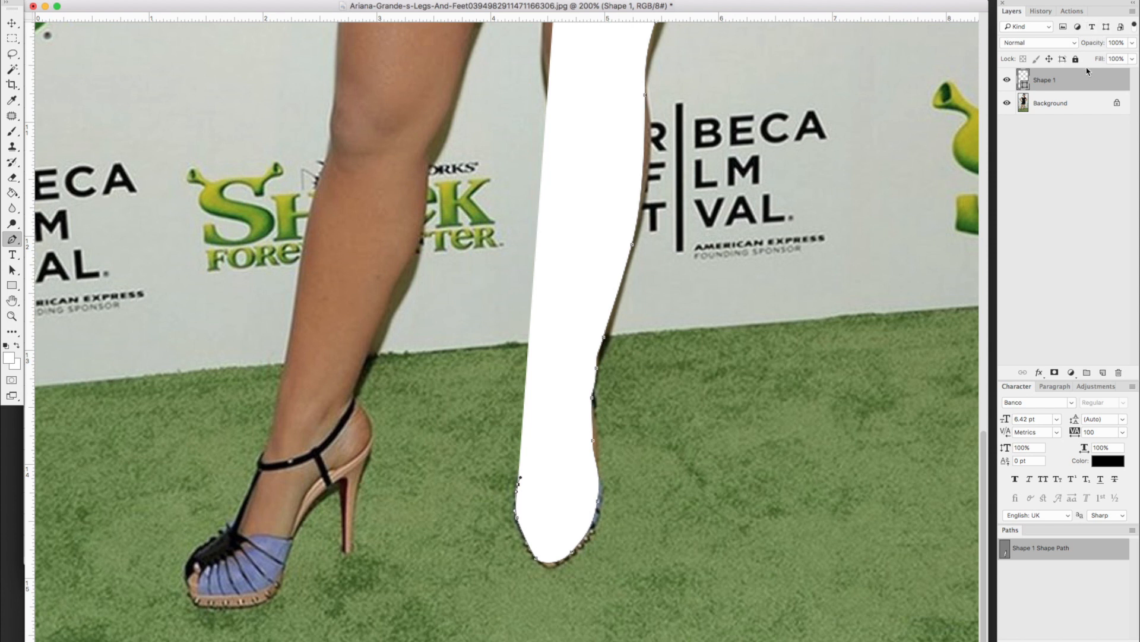
Step: Set the shape's opacity to 0% and close the outline up the inner side of the leg to the dress hem
click(1132, 43)
drag(1132, 57, 1076, 57)
click(531, 414)
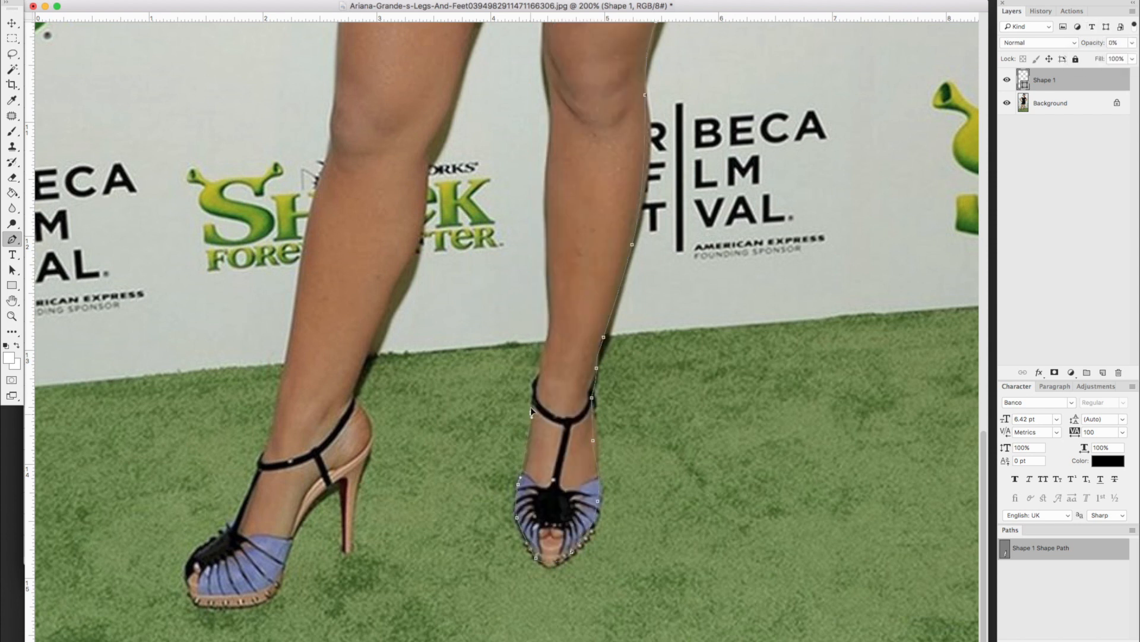
drag(540, 375, 550, 314)
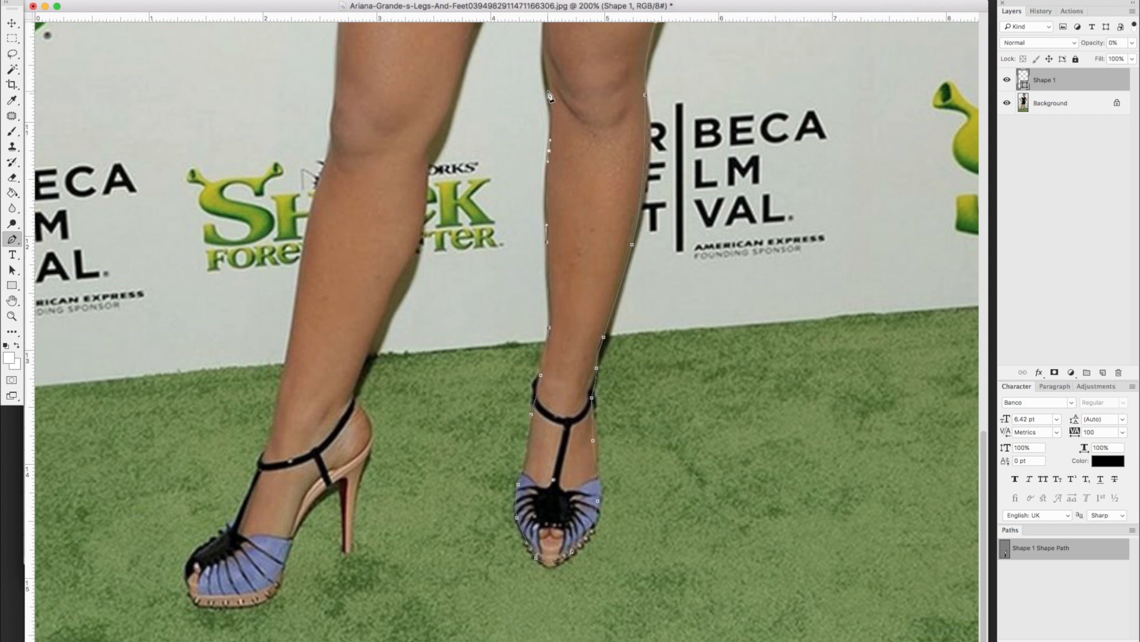
drag(548, 90, 547, 83)
scroll(547, 82, up, 3)
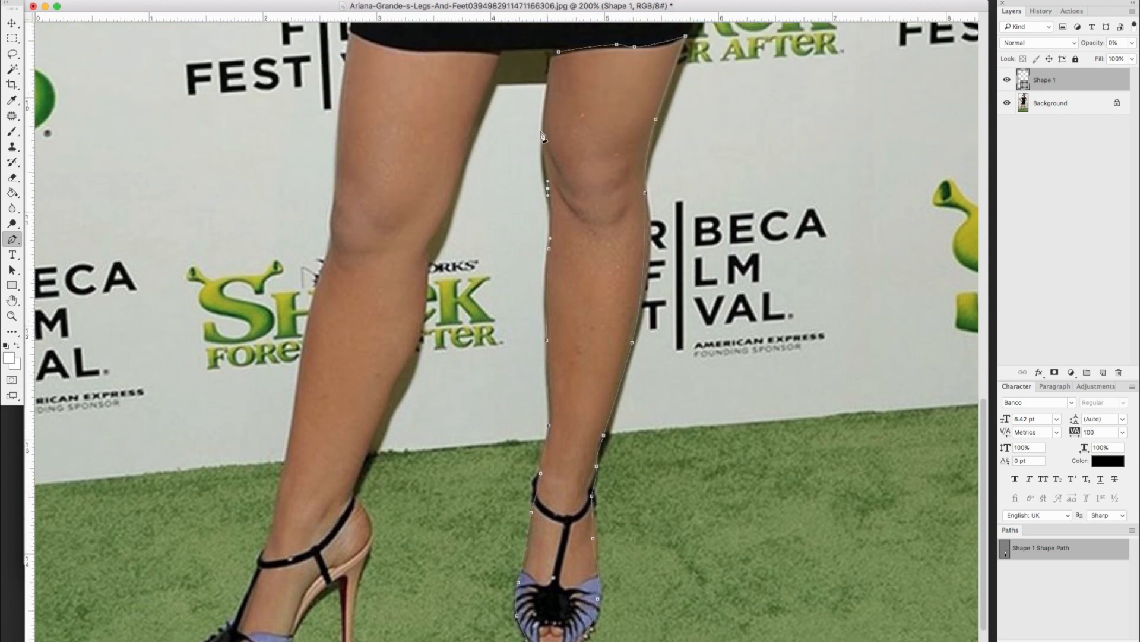
click(558, 52)
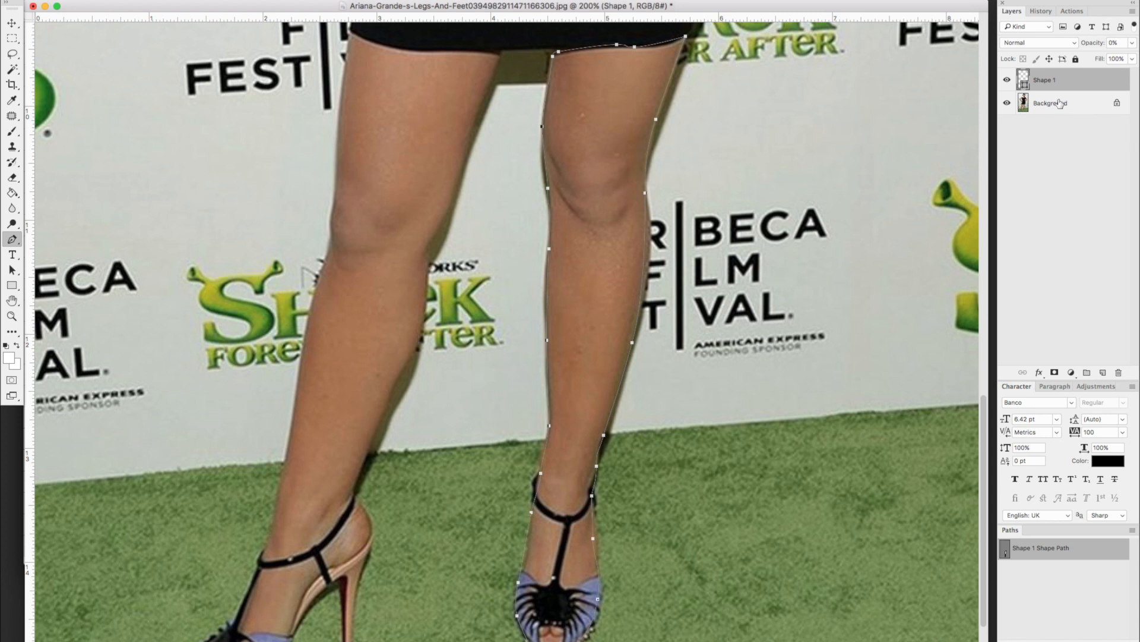
Step: Load the leg outline as a selection and copy that area of the Background layer to a new layer
super+click(1024, 85)
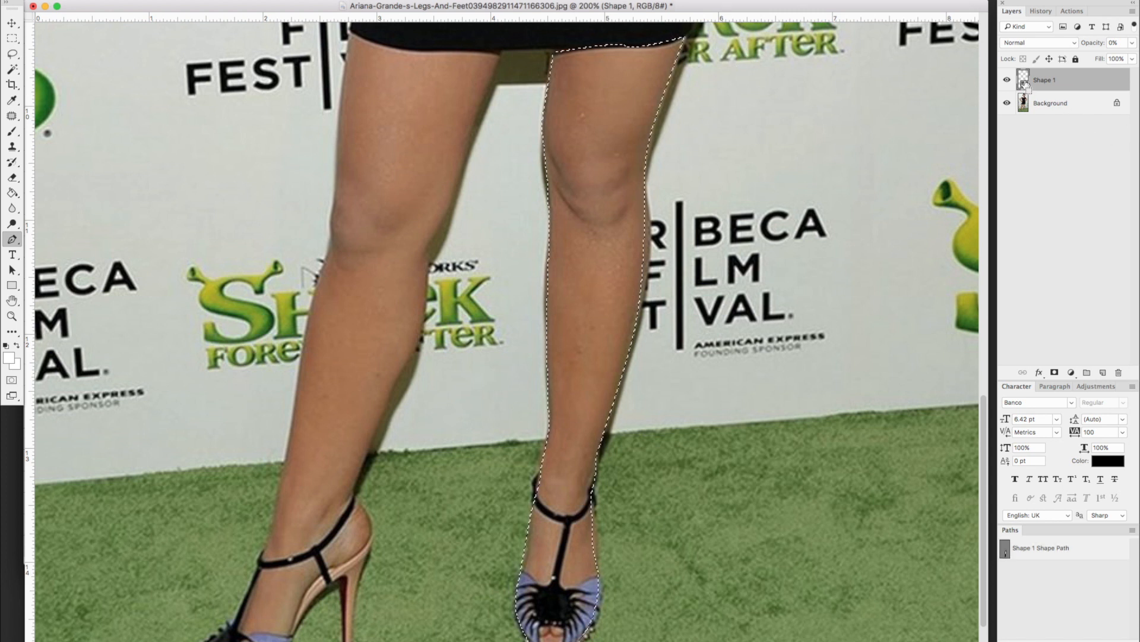
click(1059, 109)
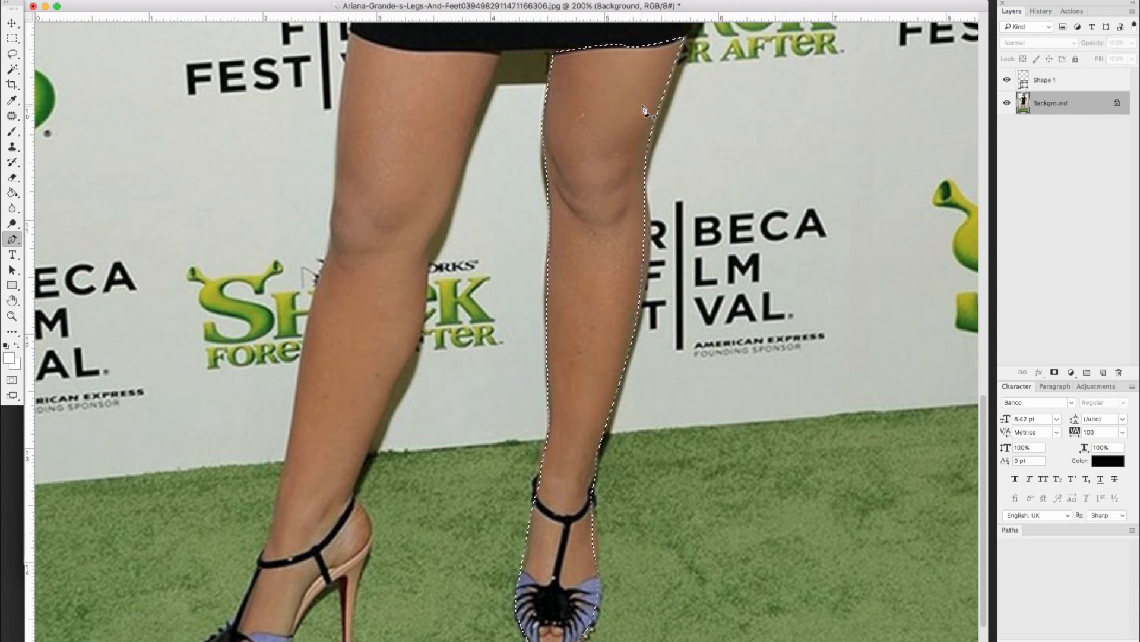
key(super+j)
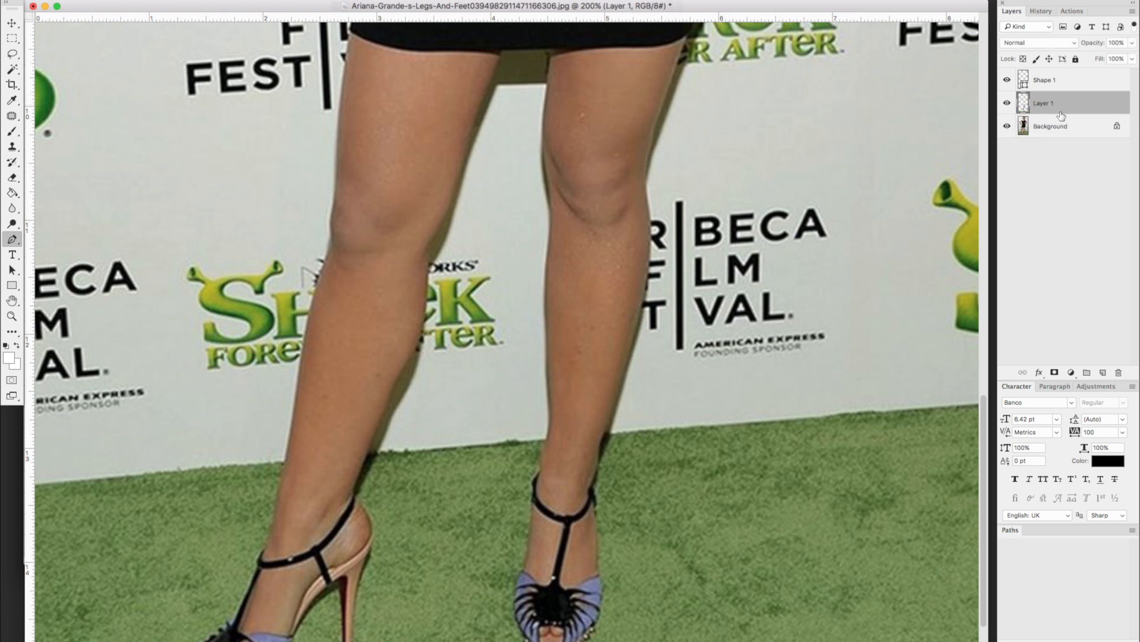
Step: Cut the copied leg, paste it into the chair document and position it over the chair's front-left leg
key(v)
mouse_move(688, 215)
mouse_down()
mouse_move(708, 204)
mouse_move(451, 217)
mouse_move(696, 233)
mouse_move(700, 220)
mouse_up()
key(super+minus)
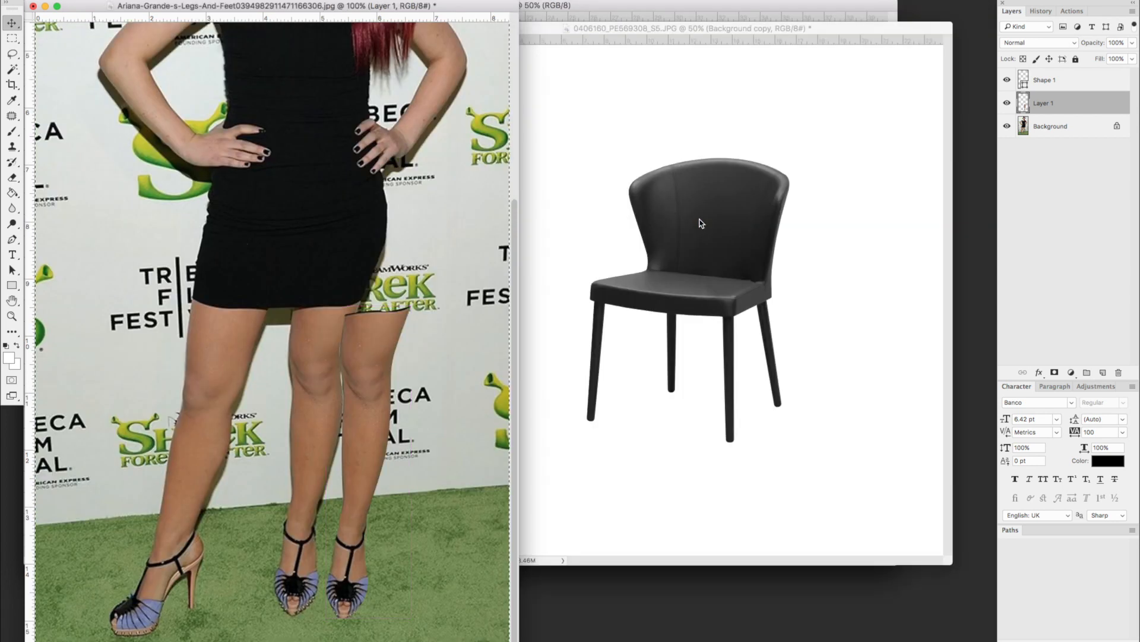
key(super+x)
drag(838, 29, 648, 31)
key(super+v)
key(super+plus)
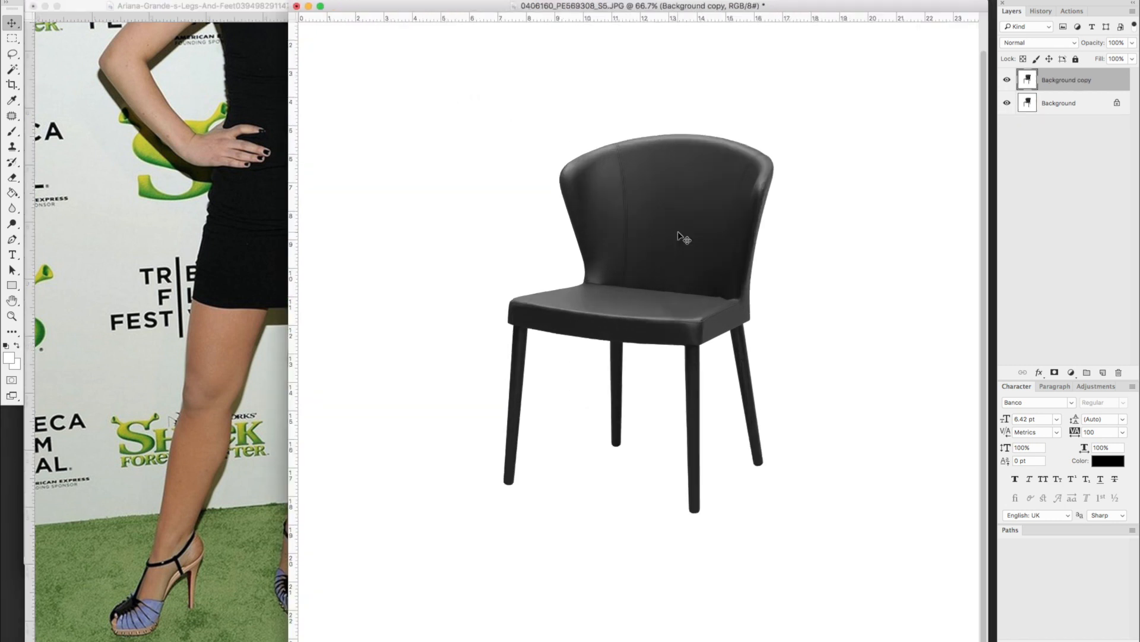
drag(636, 297, 527, 372)
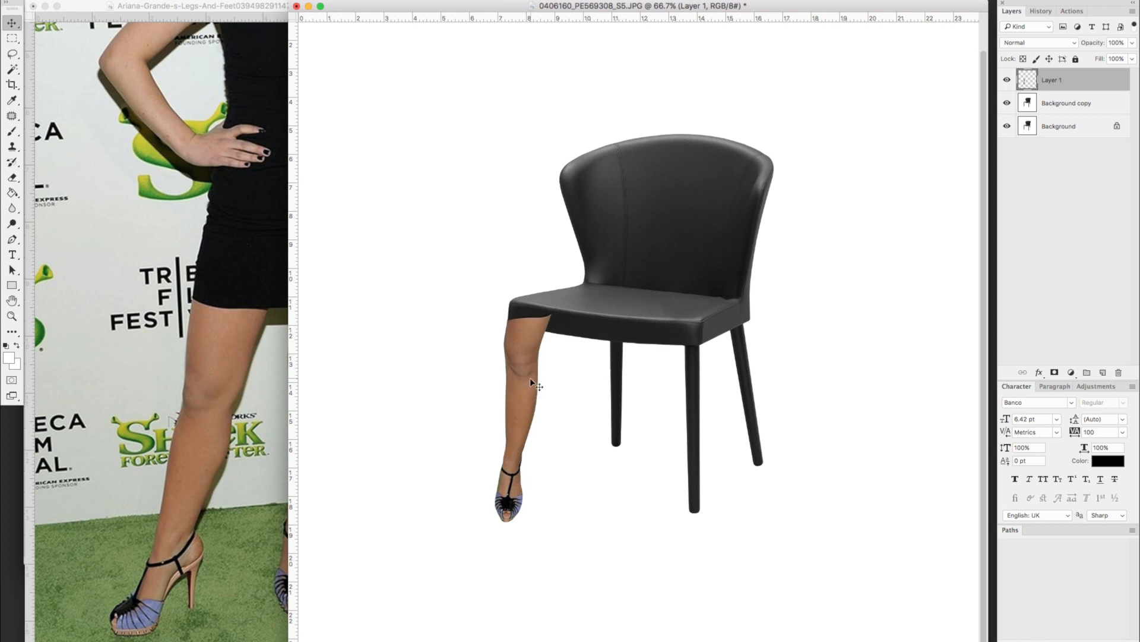
Step: Hide the human leg layer and draw a closed Pen shape over the left part of the seat's front edge
key(super+plus)
key(super+plus)
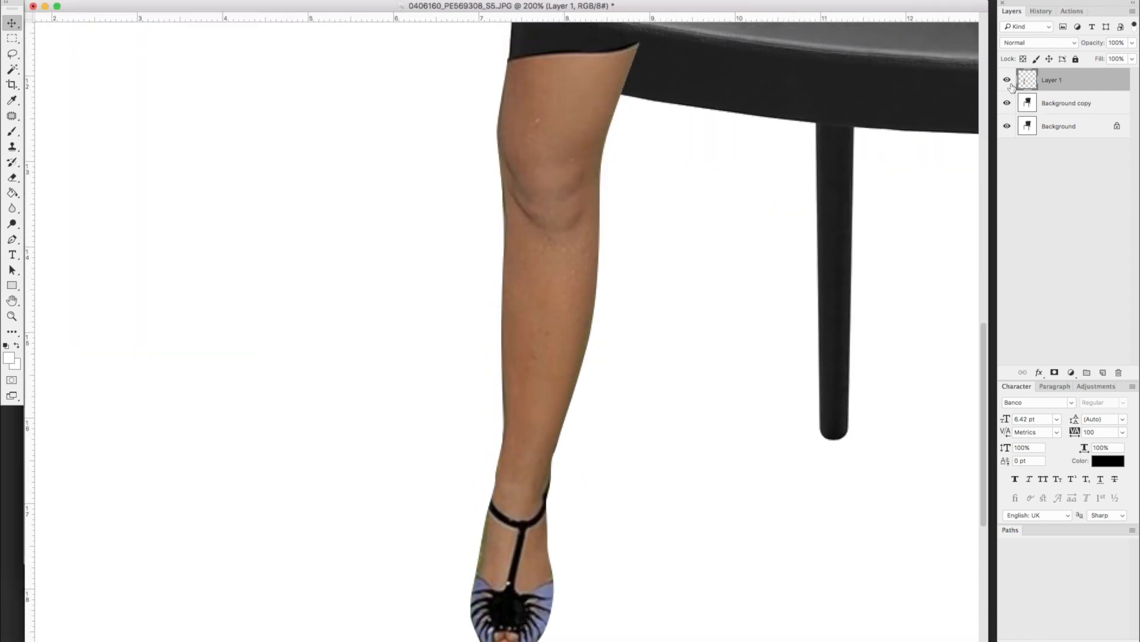
click(1008, 79)
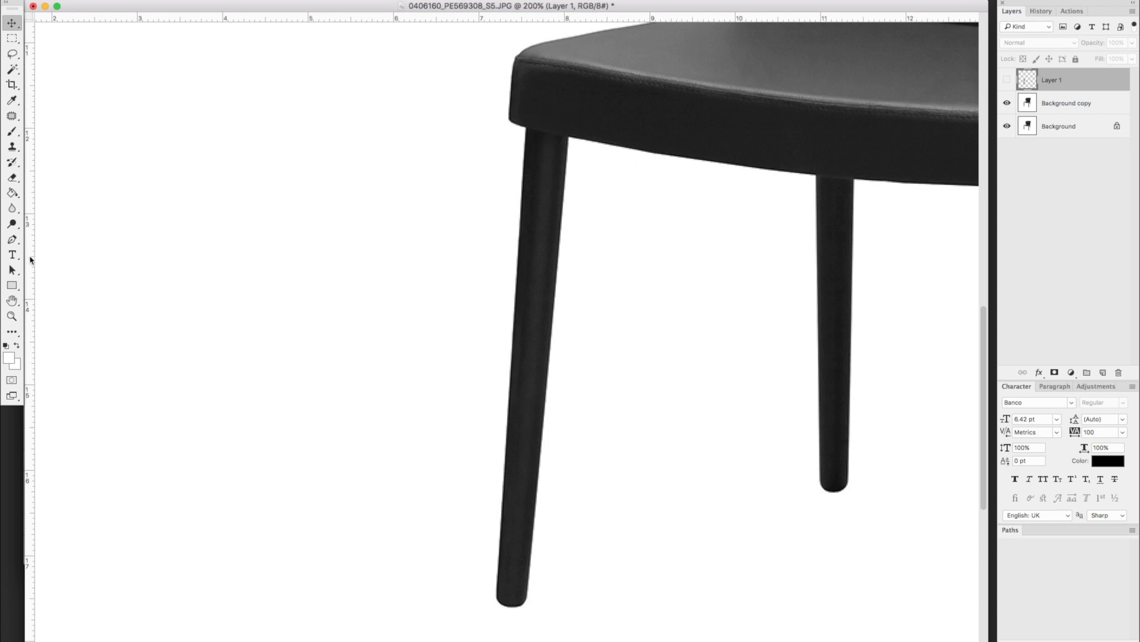
click(12, 239)
click(515, 57)
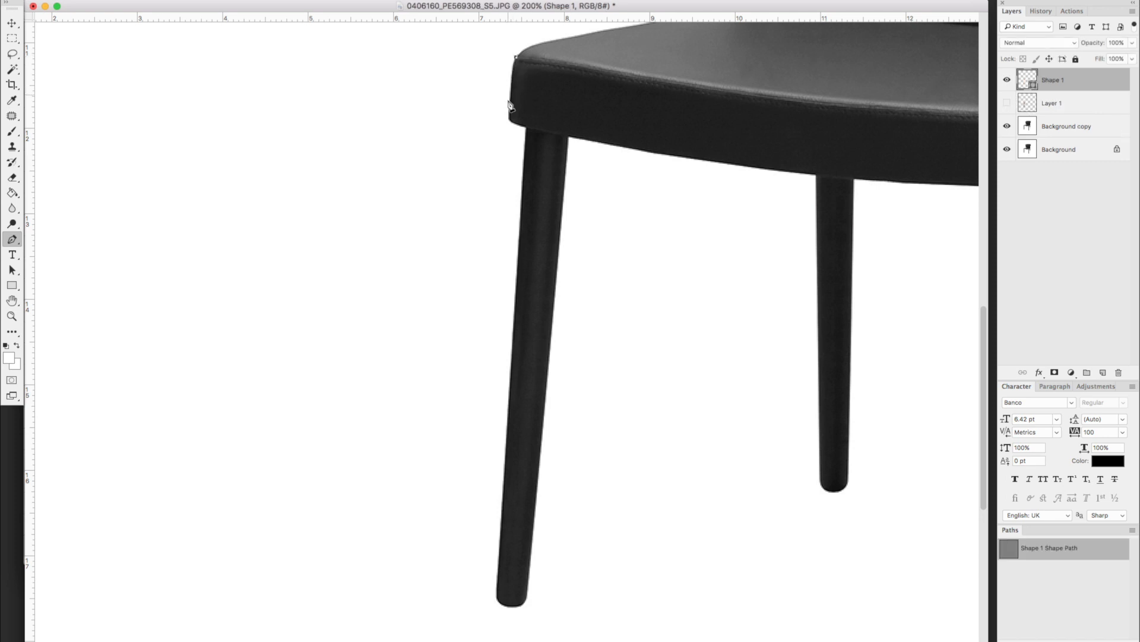
drag(510, 120, 542, 131)
click(611, 146)
drag(704, 161, 744, 110)
click(670, 78)
Step: Make the human leg layer visible again and add a layer mask to it
click(1044, 110)
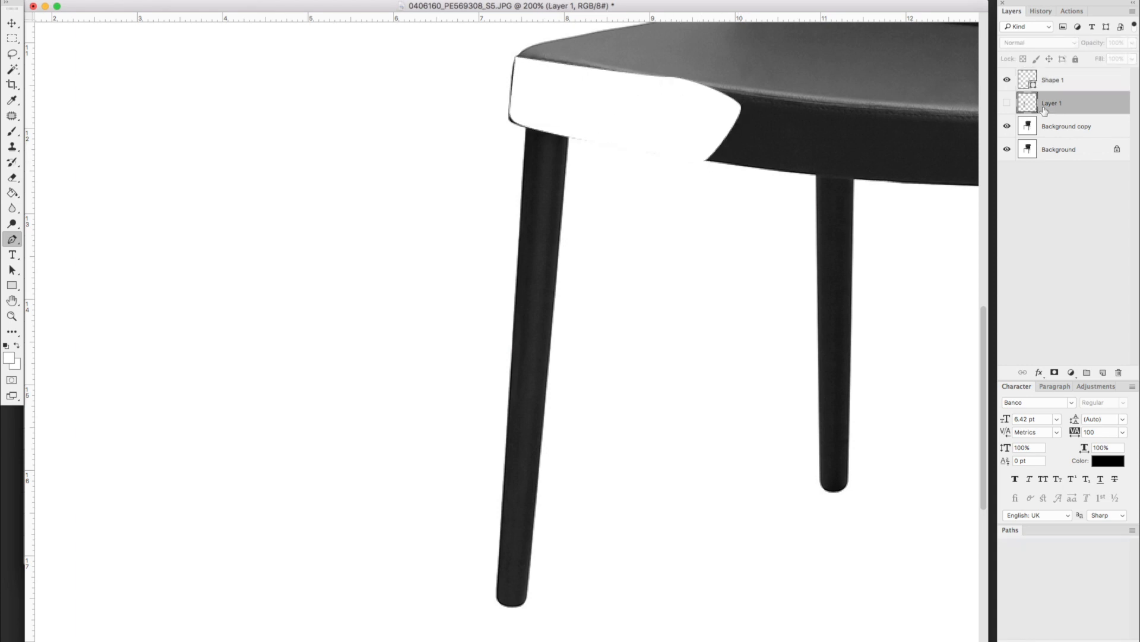
click(1008, 103)
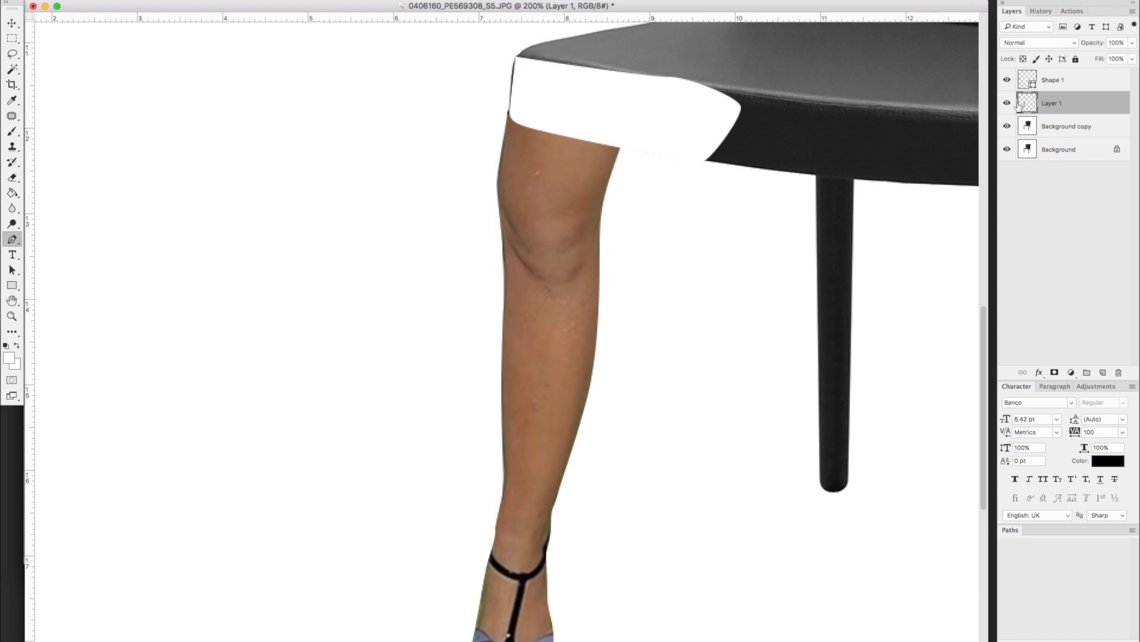
scroll(861, 173, down, 3)
scroll(860, 173, right, 2)
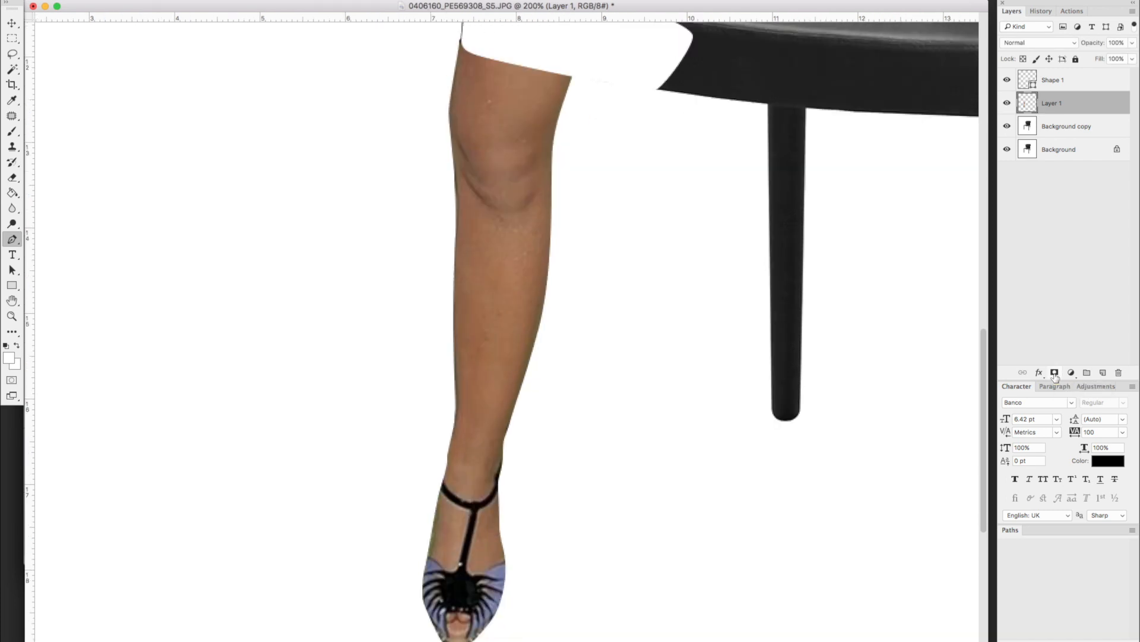
click(1055, 373)
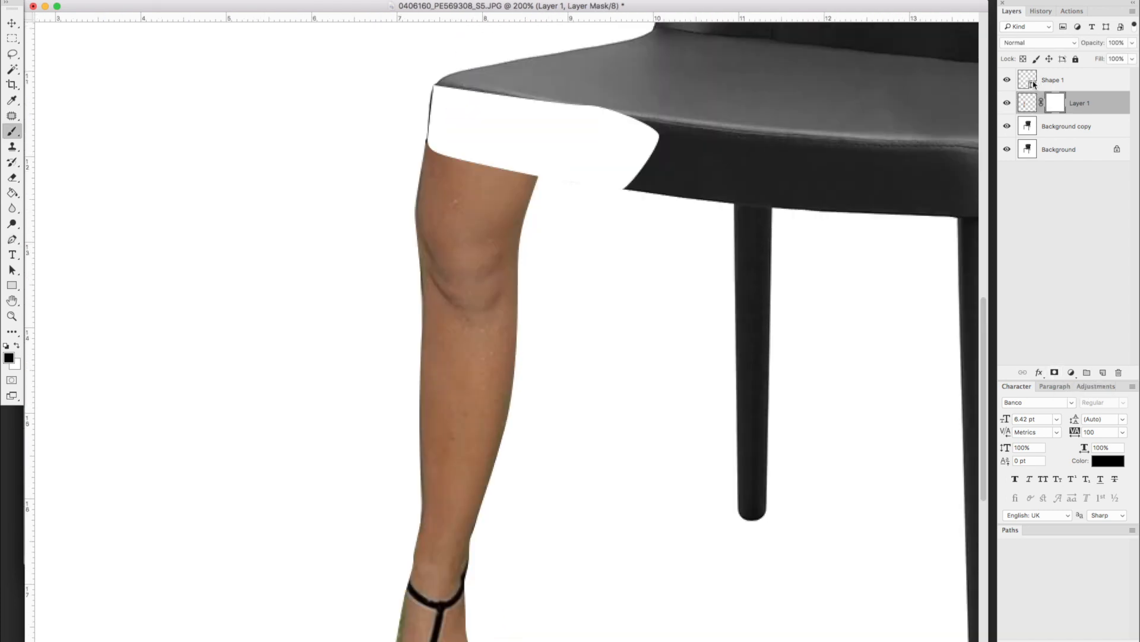
Step: Load the seat-edge shape as a selection, hide the shape, paint the leg's mask black inside it, and deselect
super+click(1031, 82)
click(1006, 79)
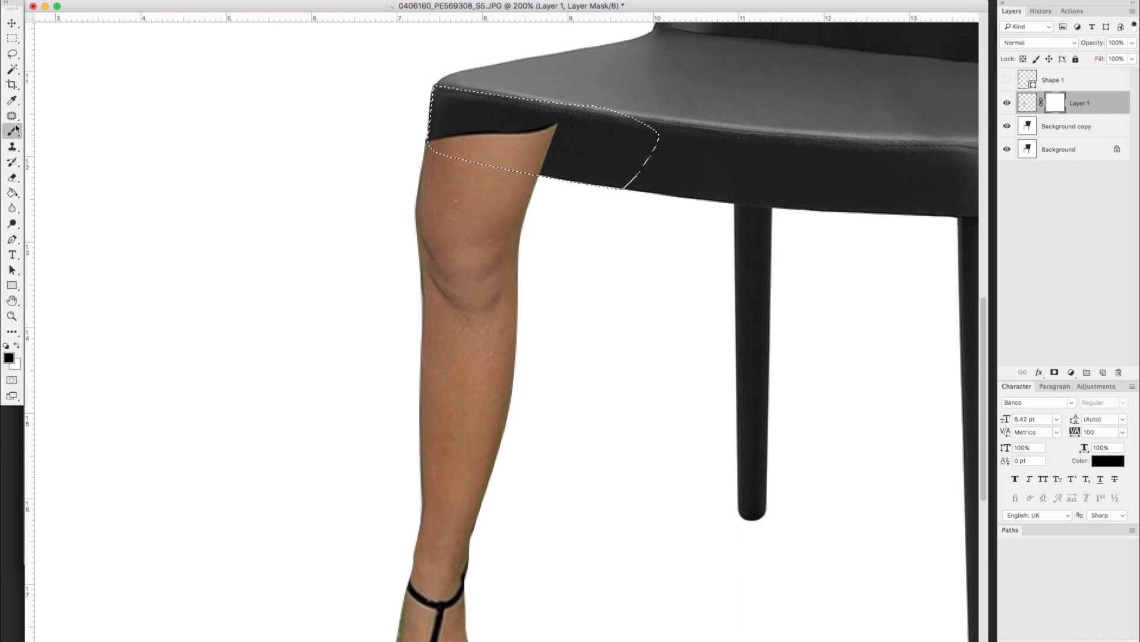
mouse_move(583, 145)
mouse_down()
mouse_move(564, 131)
mouse_move(565, 145)
mouse_move(488, 140)
mouse_move(542, 153)
mouse_move(446, 139)
mouse_move(513, 159)
mouse_move(427, 134)
mouse_move(522, 153)
mouse_up()
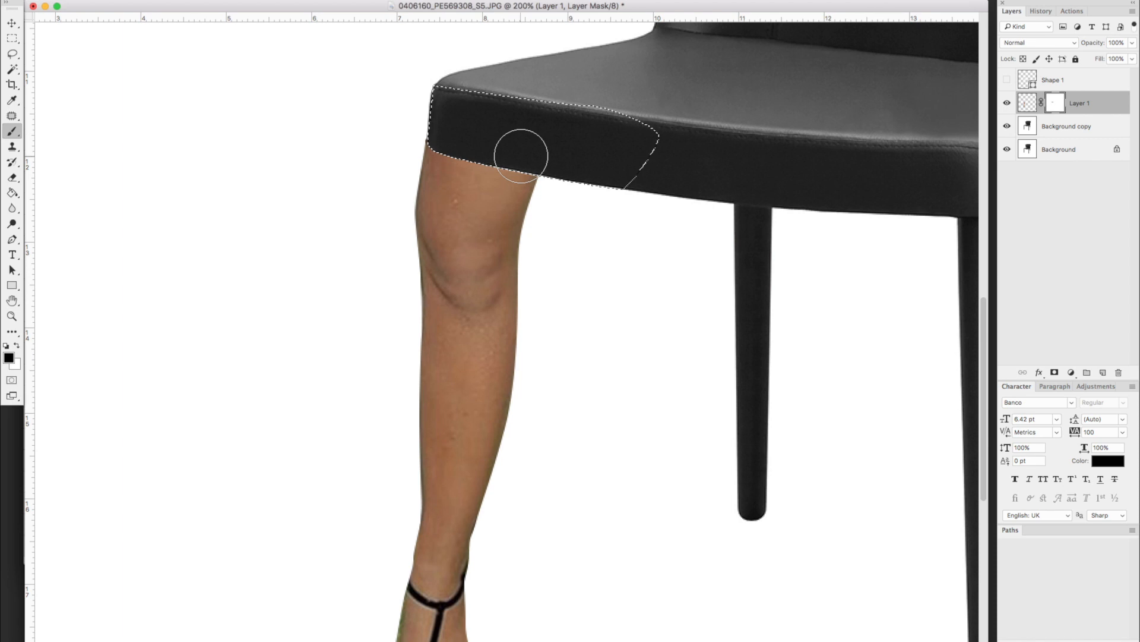
scroll(644, 235, down, 3)
key(super+minus)
key(m)
key(super+d)
scroll(521, 251, up, 2)
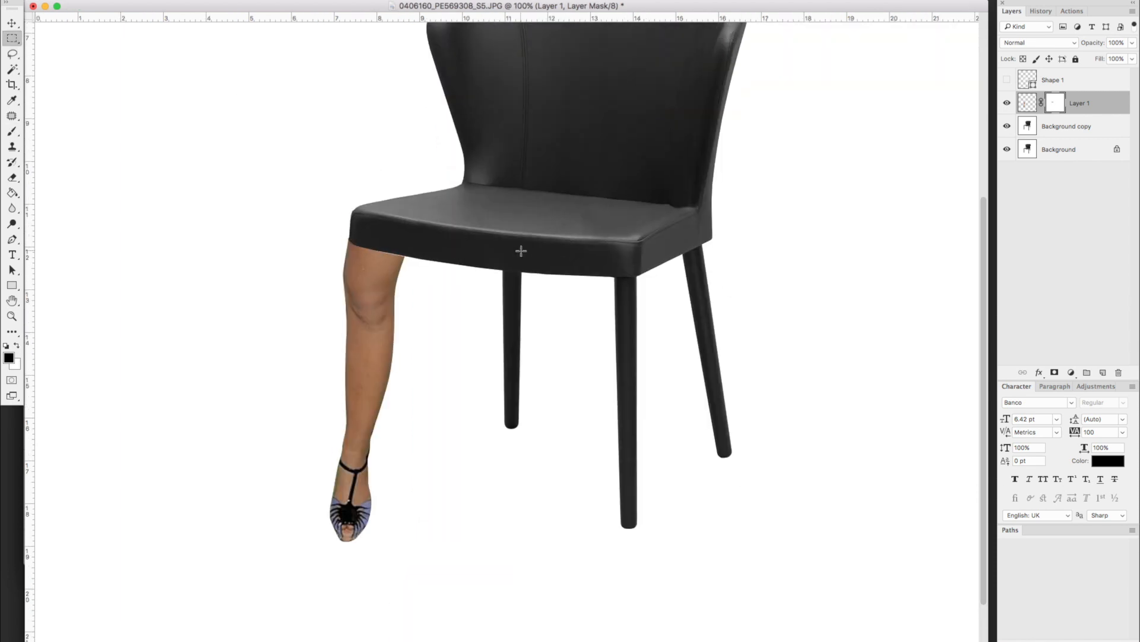
Step: Set the Eraser brush to a size of 19 px and a hardness of 80%
key(super+plus)
key(super+plus)
key(super+plus)
scroll(469, 325, up, 10)
scroll(468, 324, right, 8)
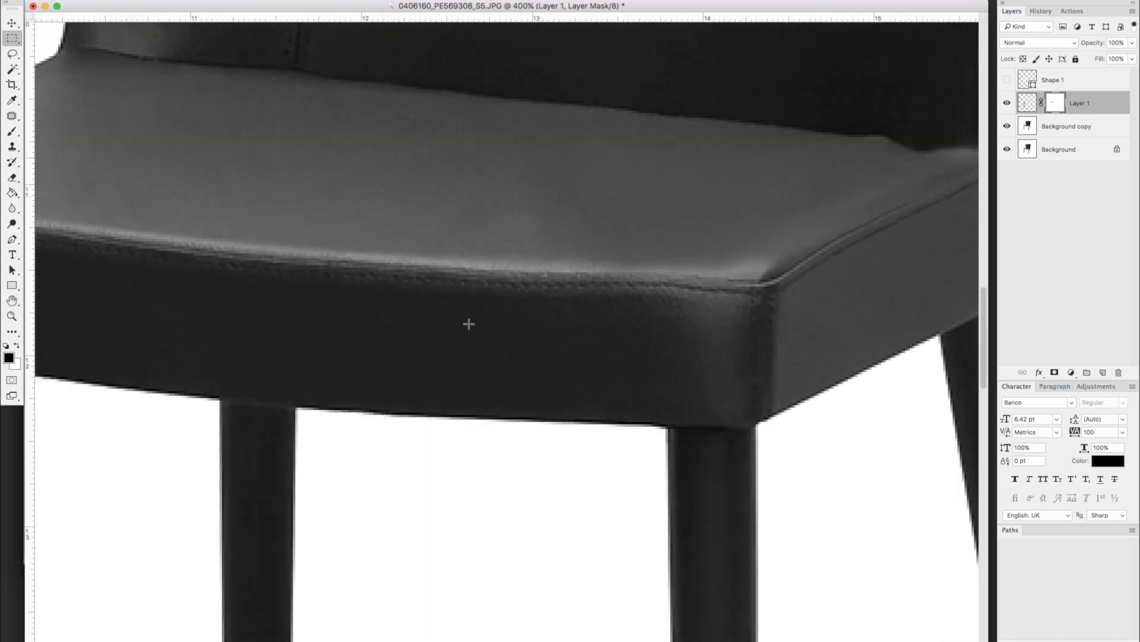
scroll(468, 324, left, 15)
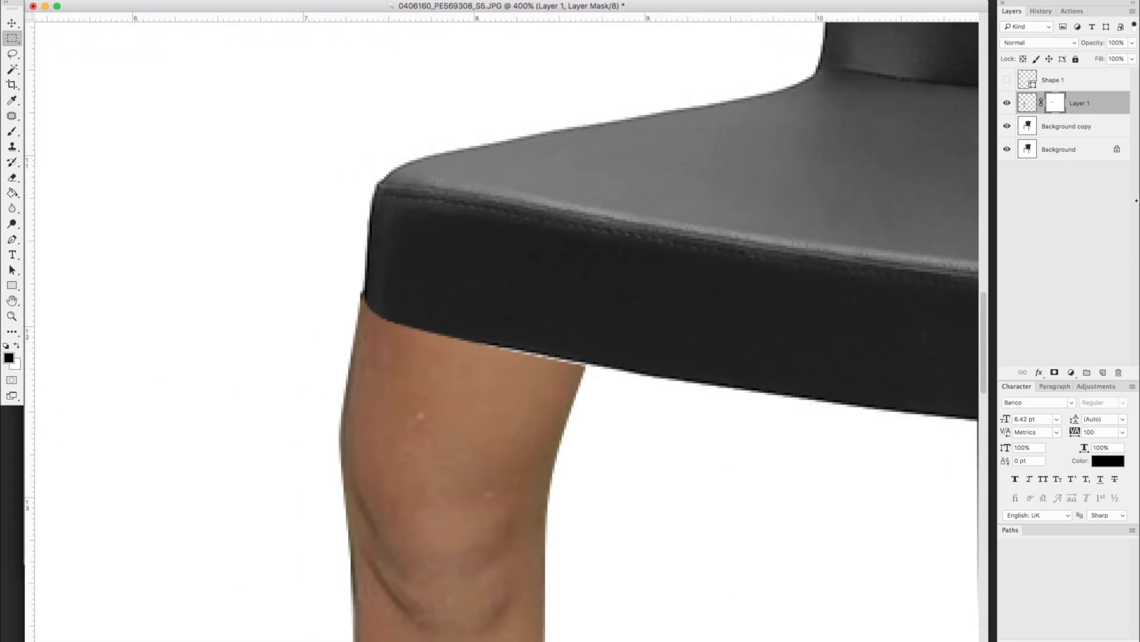
click(12, 177)
right_click(615, 232)
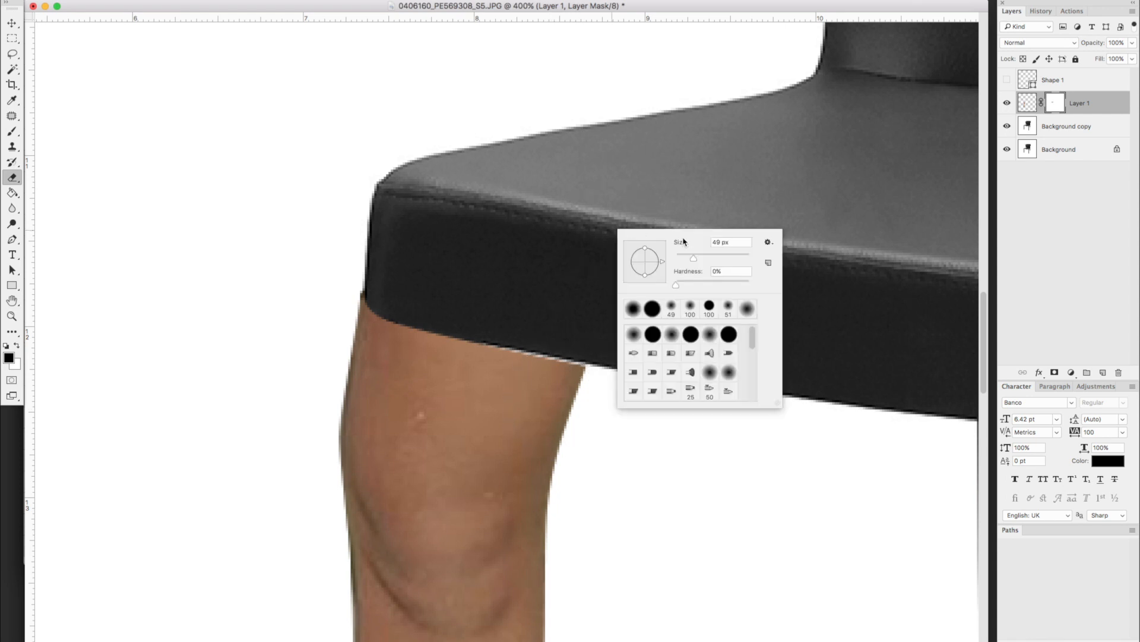
click(593, 191)
right_click(508, 137)
click(584, 164)
drag(572, 191, 630, 193)
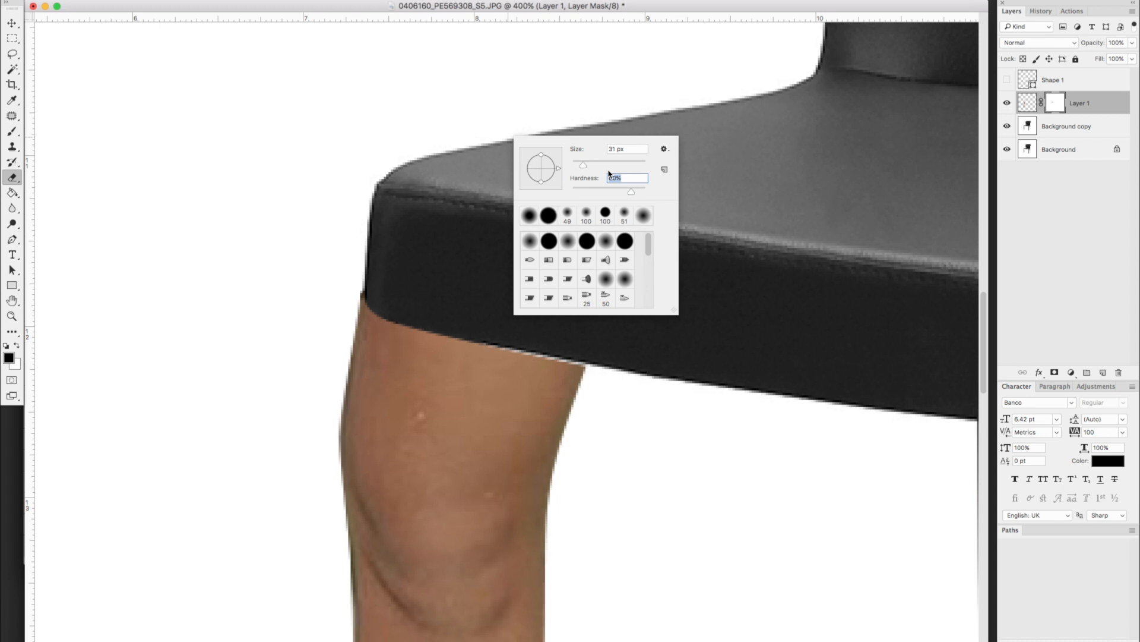
click(583, 164)
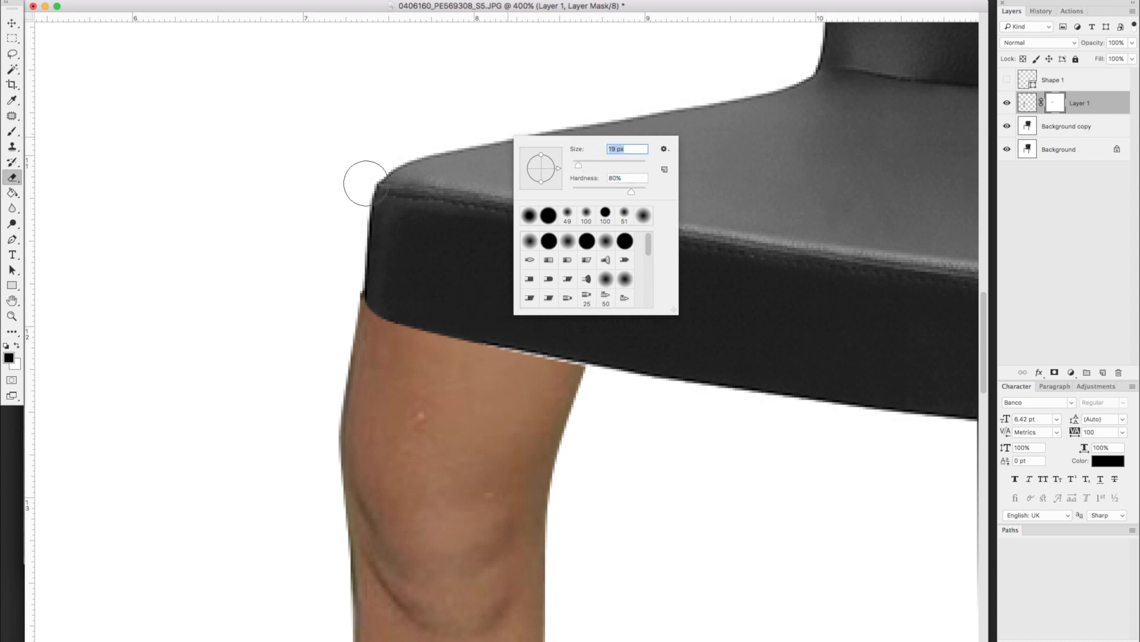
key(Return)
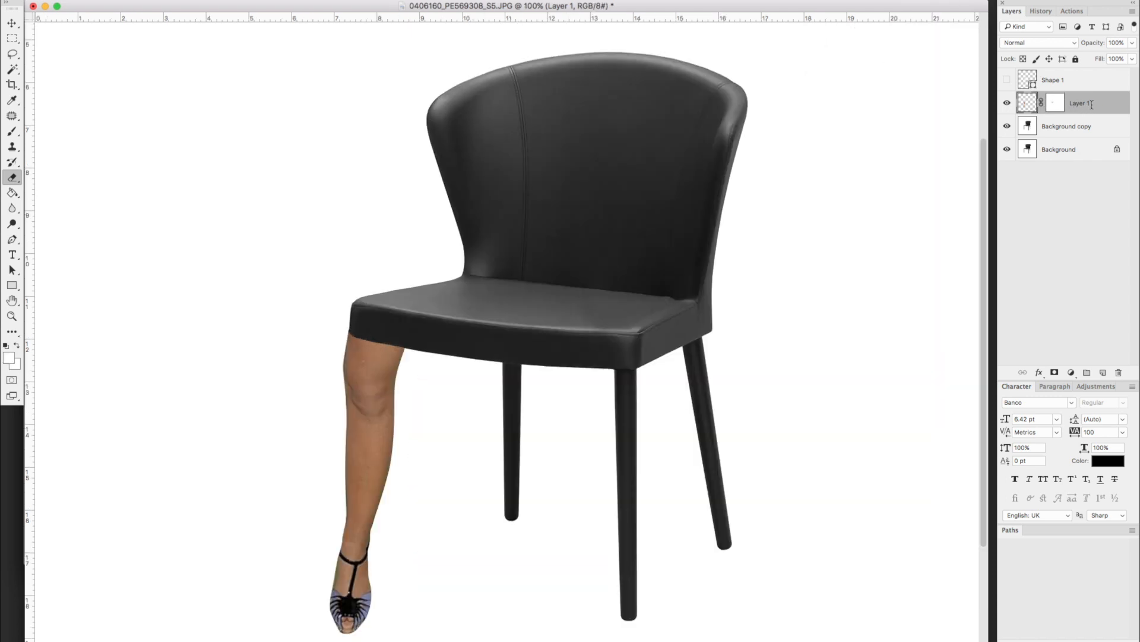
Step: Duplicate the human leg layer together with its mask
click(1108, 180)
click(1102, 104)
double_click(1100, 104)
key(Escape)
click(2, 17)
drag(1106, 107, 1103, 372)
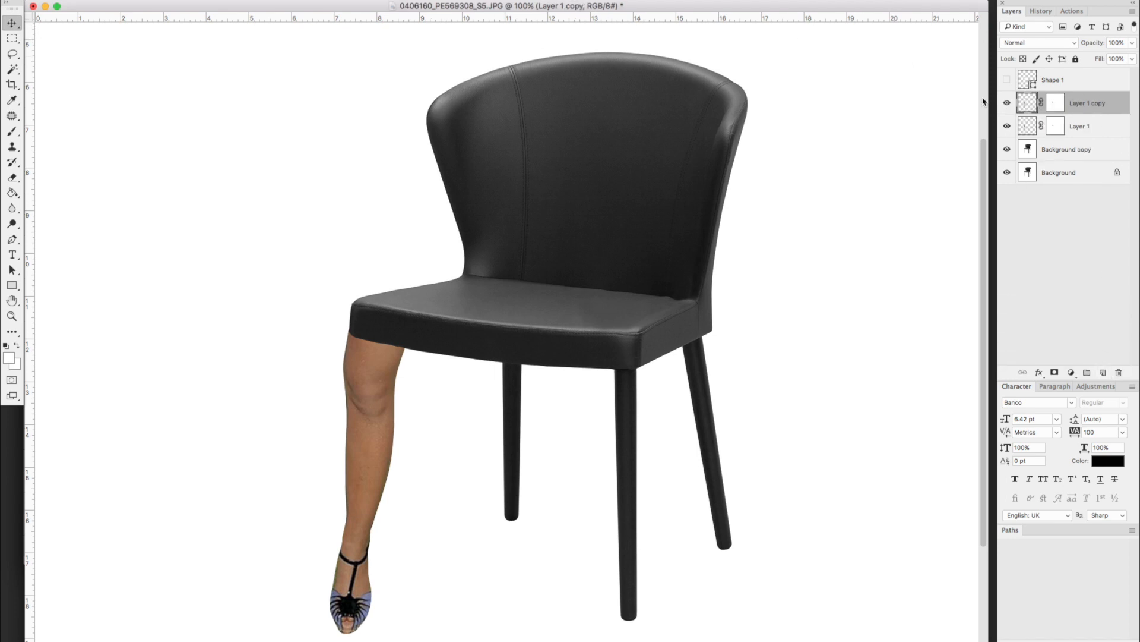
Step: Place the duplicate leg over the chair's front-right leg and flip it horizontally
drag(372, 380, 625, 393)
scroll(690, 583, down, 2)
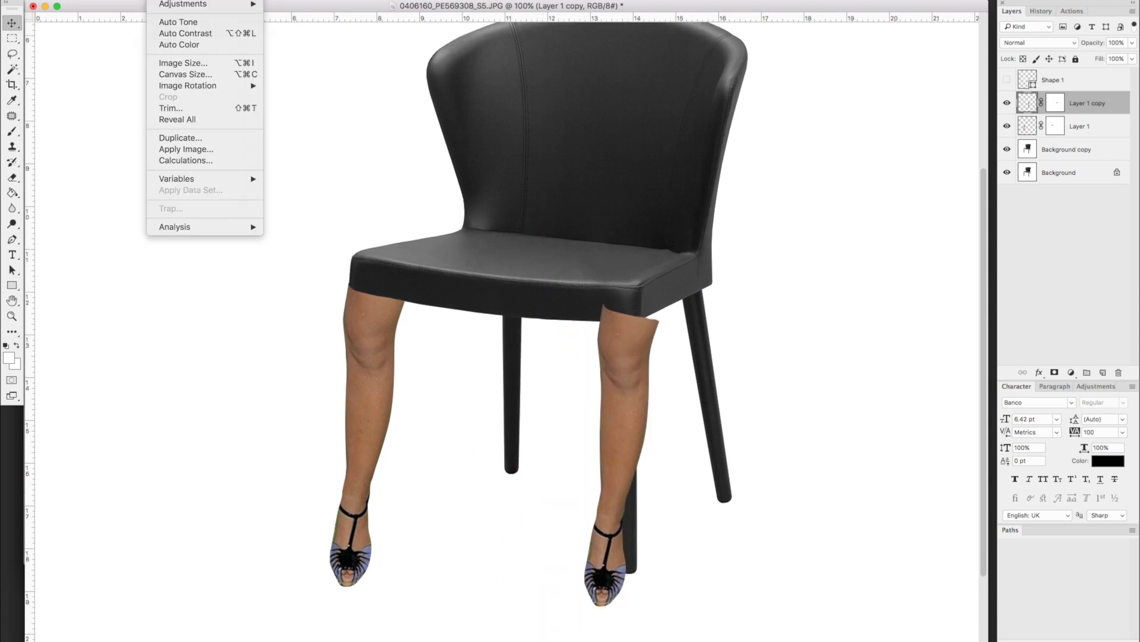
mouse_move(134, 0)
click(197, 225)
drag(695, 637, 734, 608)
key(Return)
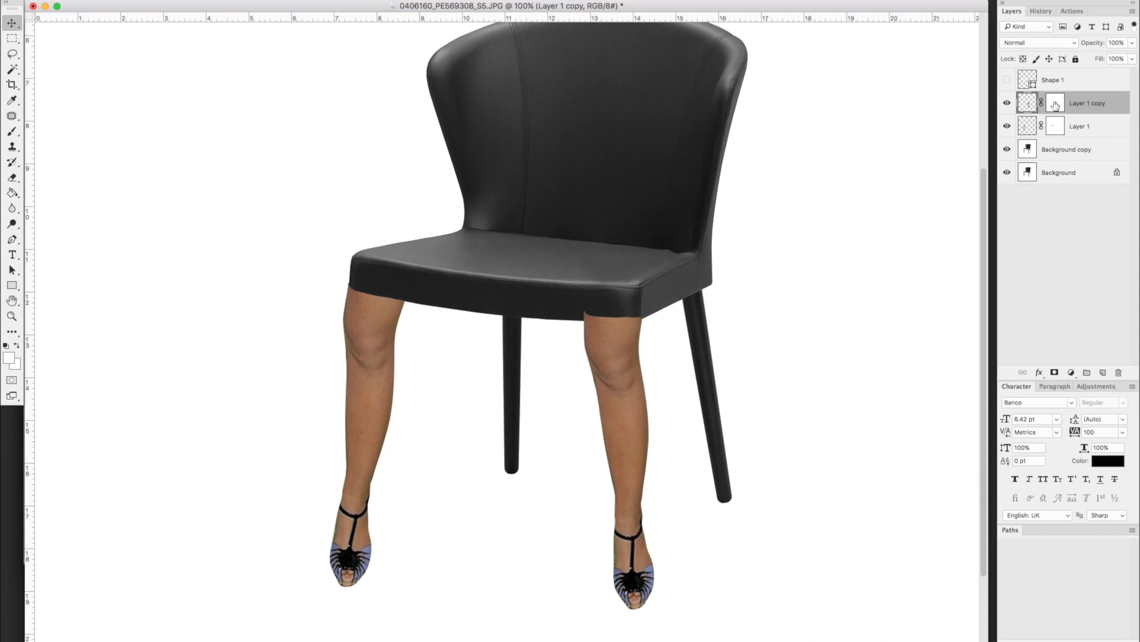
Step: Fill the duplicate leg's layer mask with white so the whole leg is unmasked
click(1055, 104)
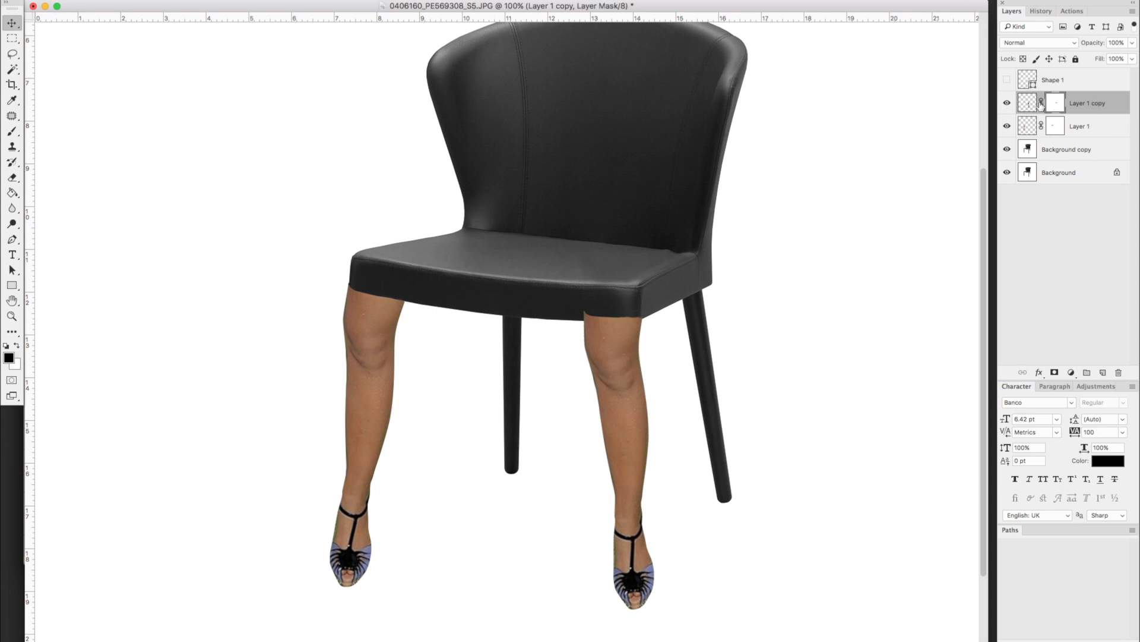
key(super+plus)
scroll(774, 171, down, 3)
scroll(774, 172, right, 4)
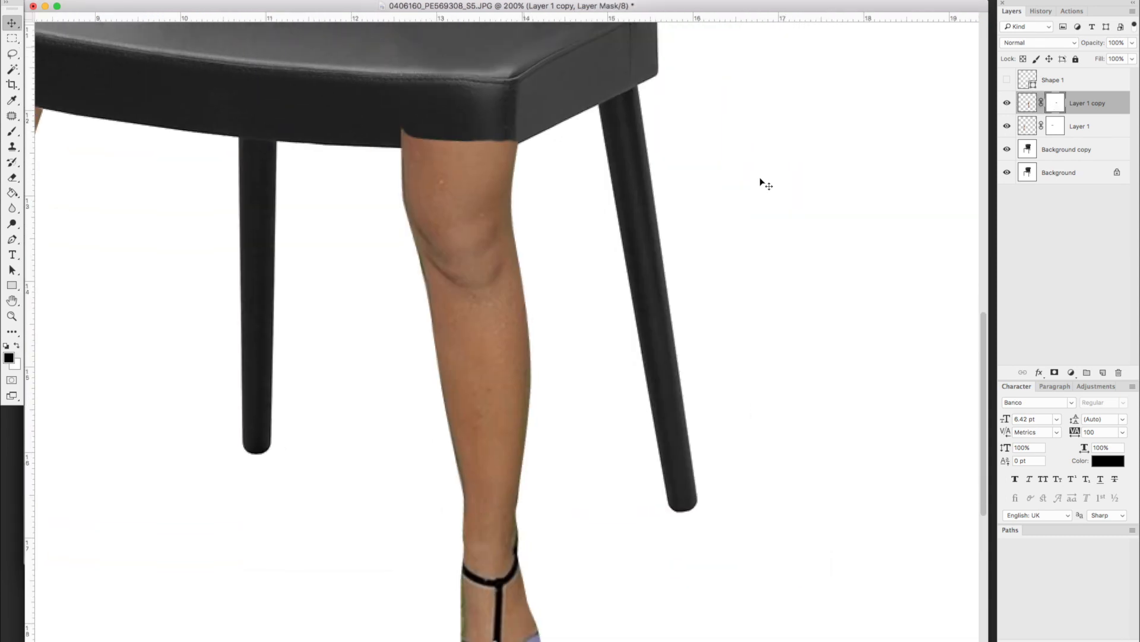
scroll(760, 179, left, 1)
scroll(760, 178, up, 1)
key(super)
key(super+BackSpace)
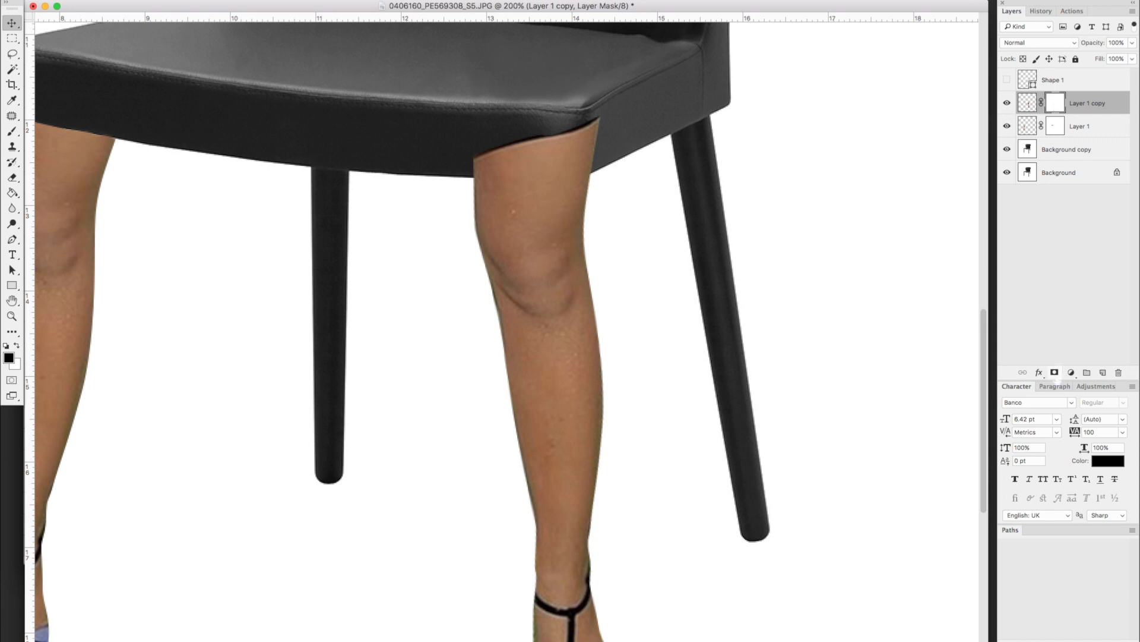
Step: Shift the duplicate leg slightly down and to the left beneath the seat's front-right corner
click(1044, 108)
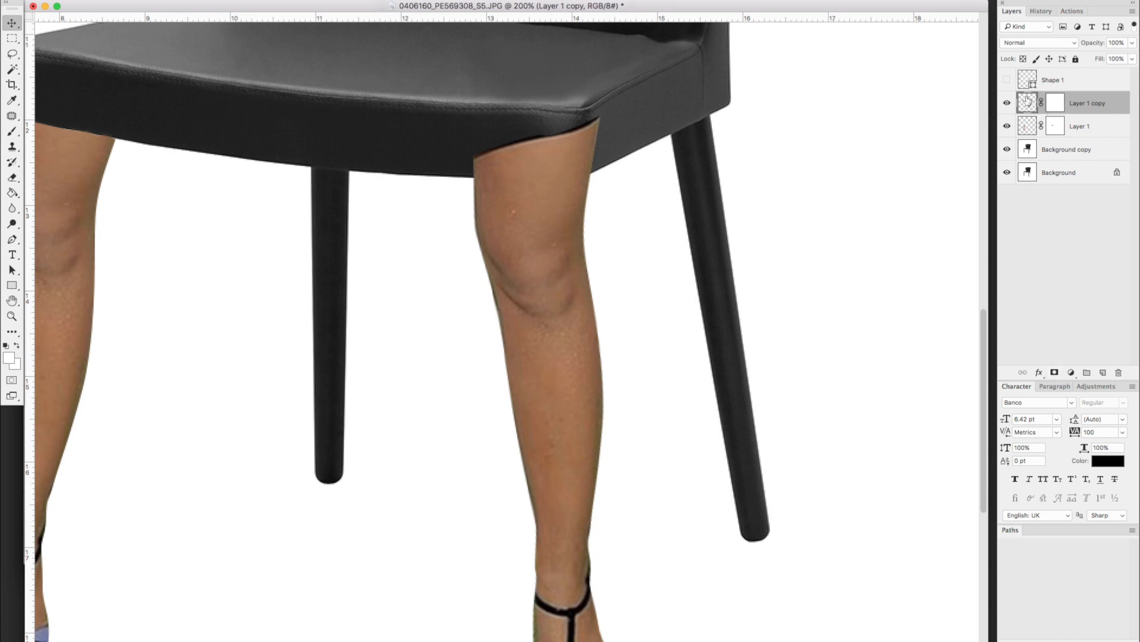
drag(530, 196, 523, 194)
key(m)
key(super+d)
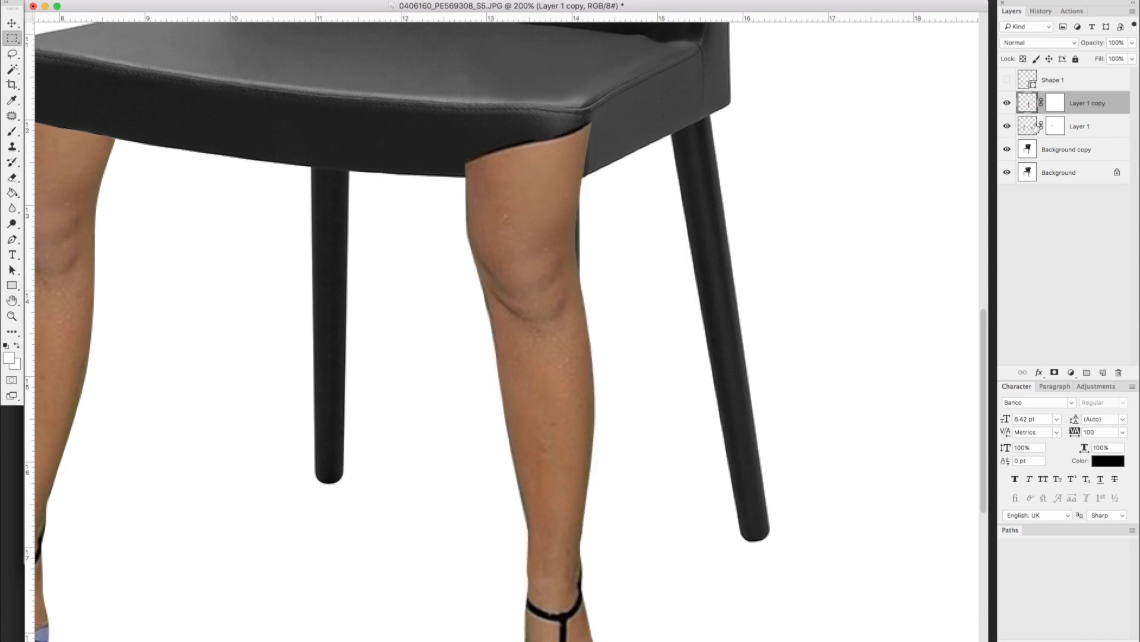
Step: Hide the duplicate leg layer and draw a closed Pen shape over the seat's front-right corner, following its lower edge
click(1007, 103)
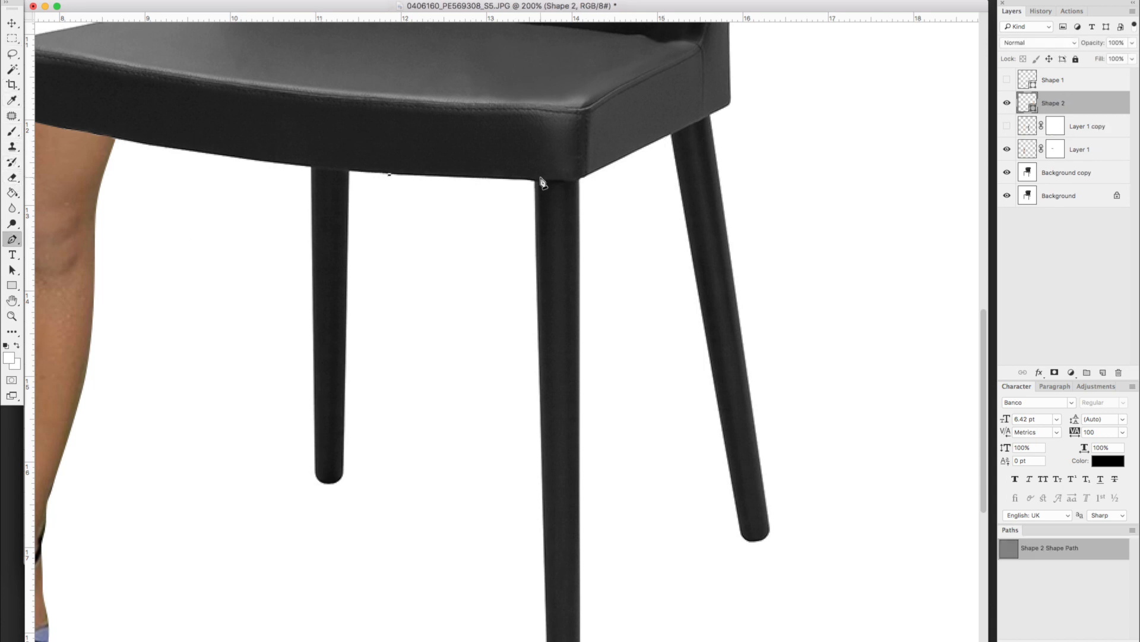
drag(540, 179, 544, 179)
click(587, 176)
click(640, 149)
click(656, 112)
click(650, 79)
click(490, 82)
click(392, 109)
click(375, 128)
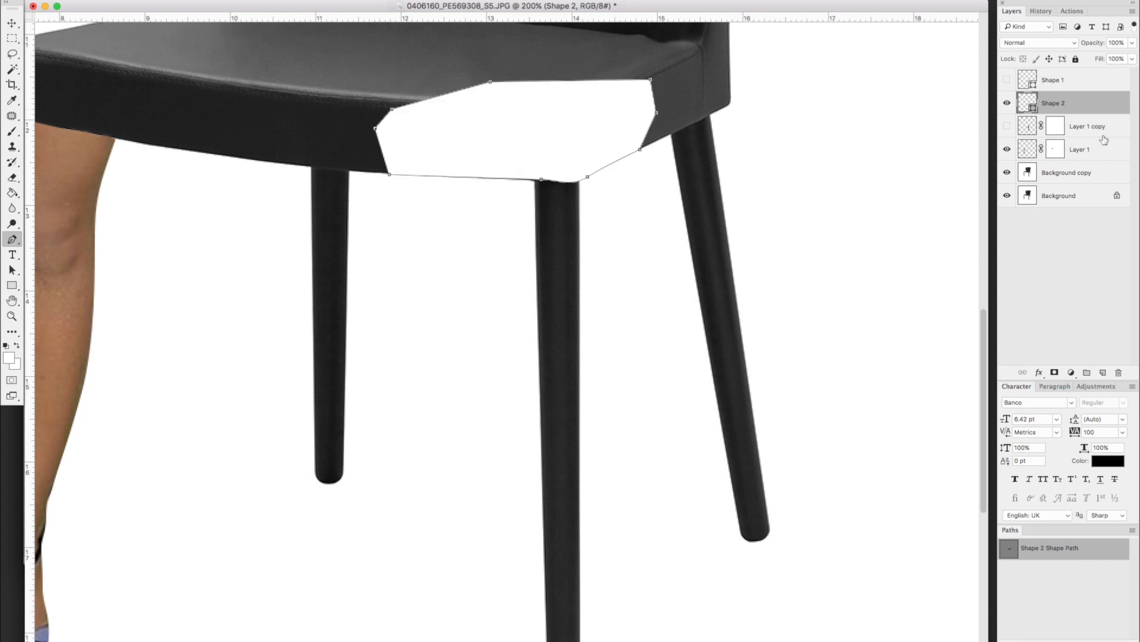
Step: Show the duplicate leg layer again, load the corner shape as a selection and hide the shape
click(1007, 127)
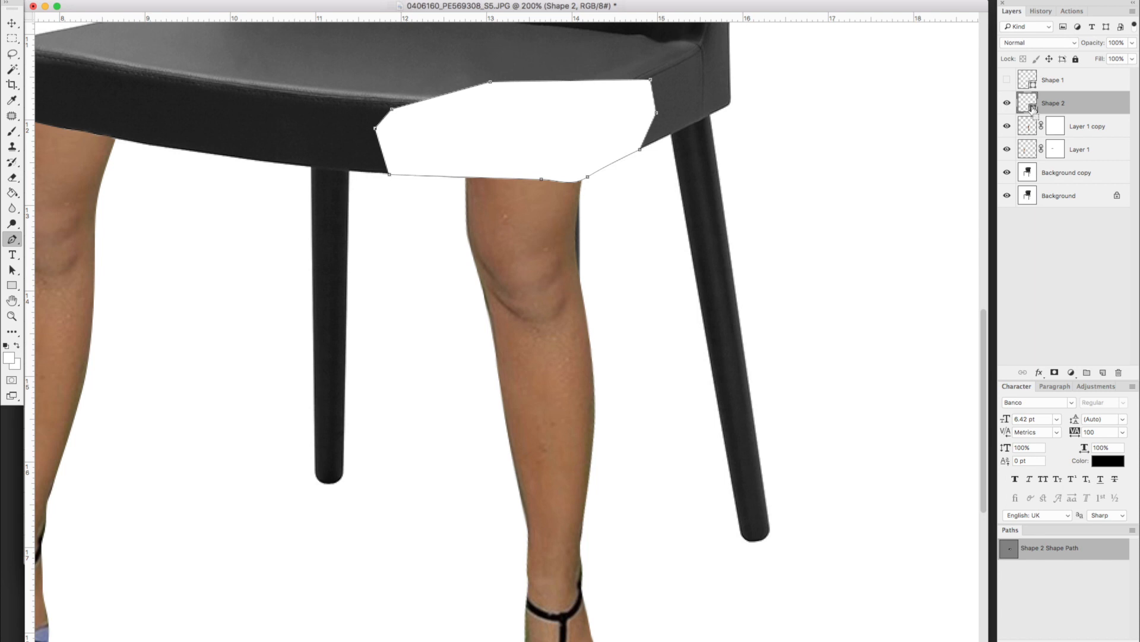
super+click(1026, 104)
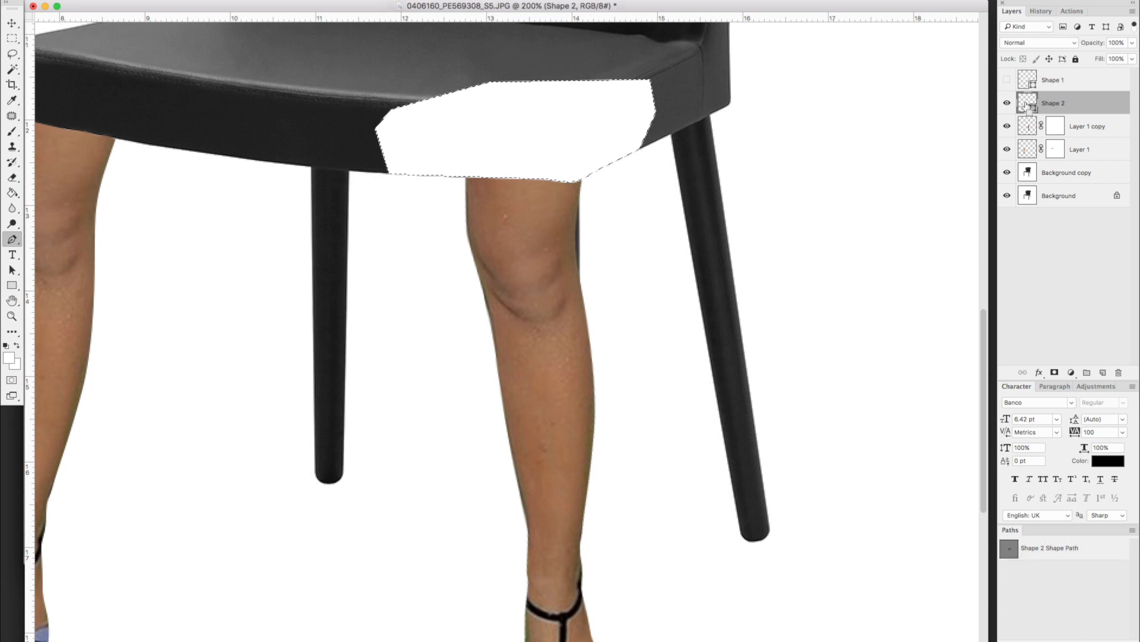
click(1007, 104)
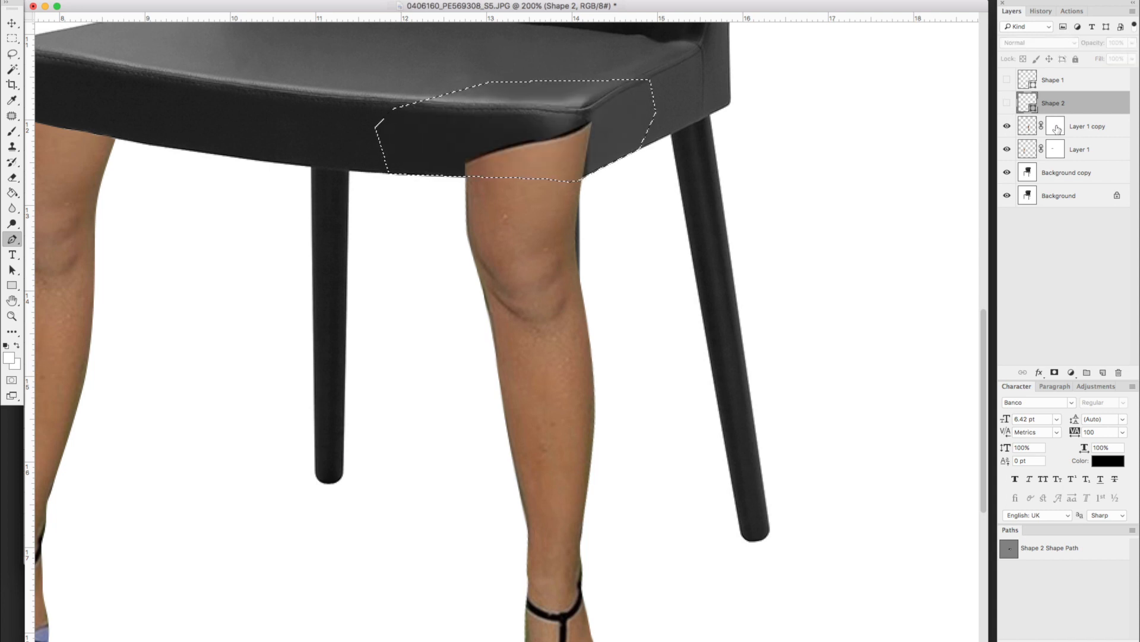
Step: Paint the duplicate leg's mask black inside the selection to trim the leg at the seat edge, and deselect
click(1056, 128)
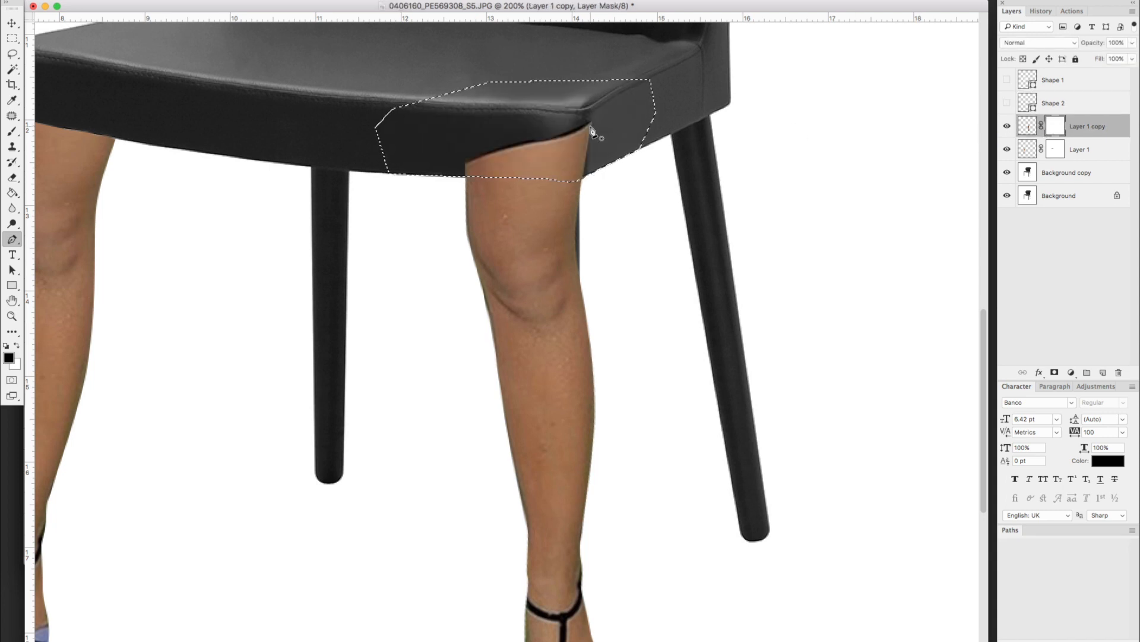
click(12, 131)
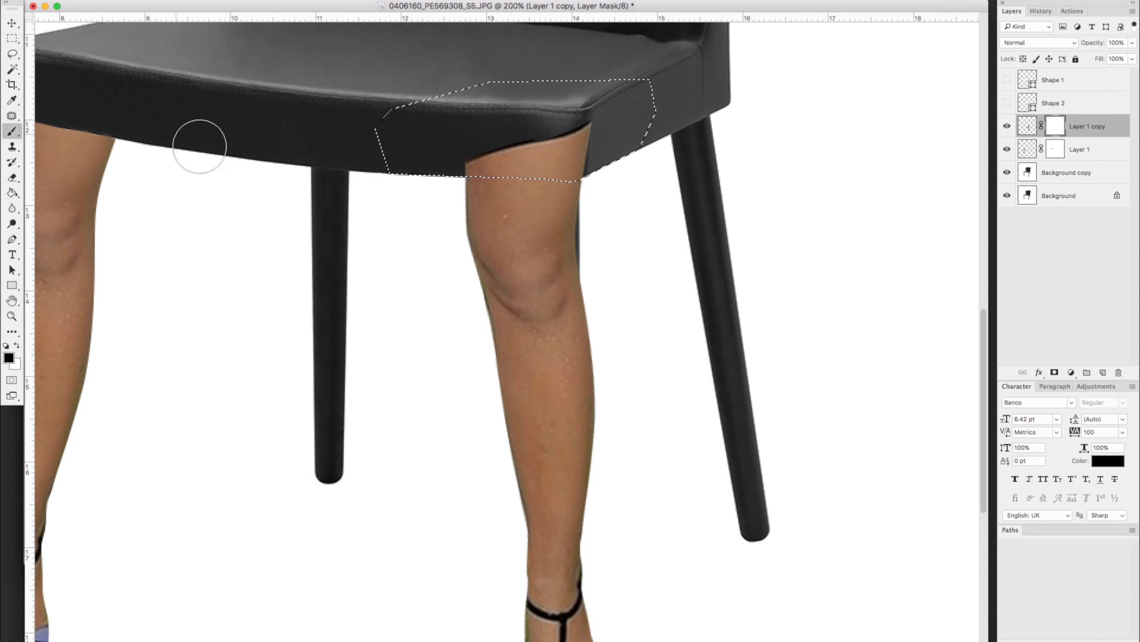
mouse_move(463, 168)
mouse_down()
mouse_move(573, 163)
mouse_move(572, 149)
mouse_move(555, 148)
mouse_move(600, 132)
mouse_up()
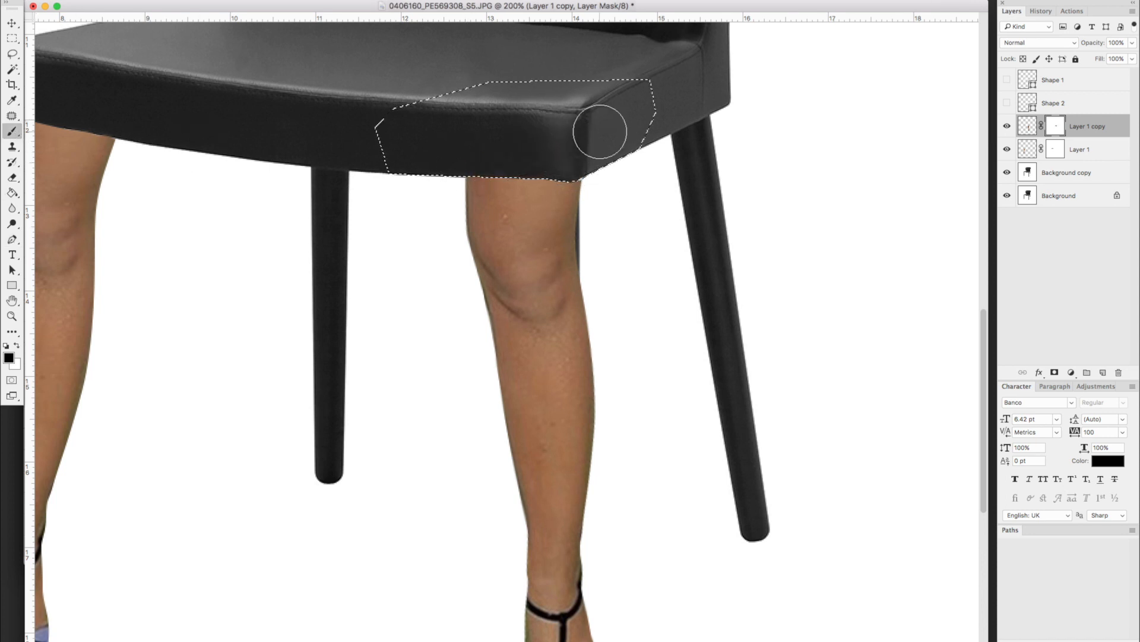
key(m)
key(super+d)
key(super+minus)
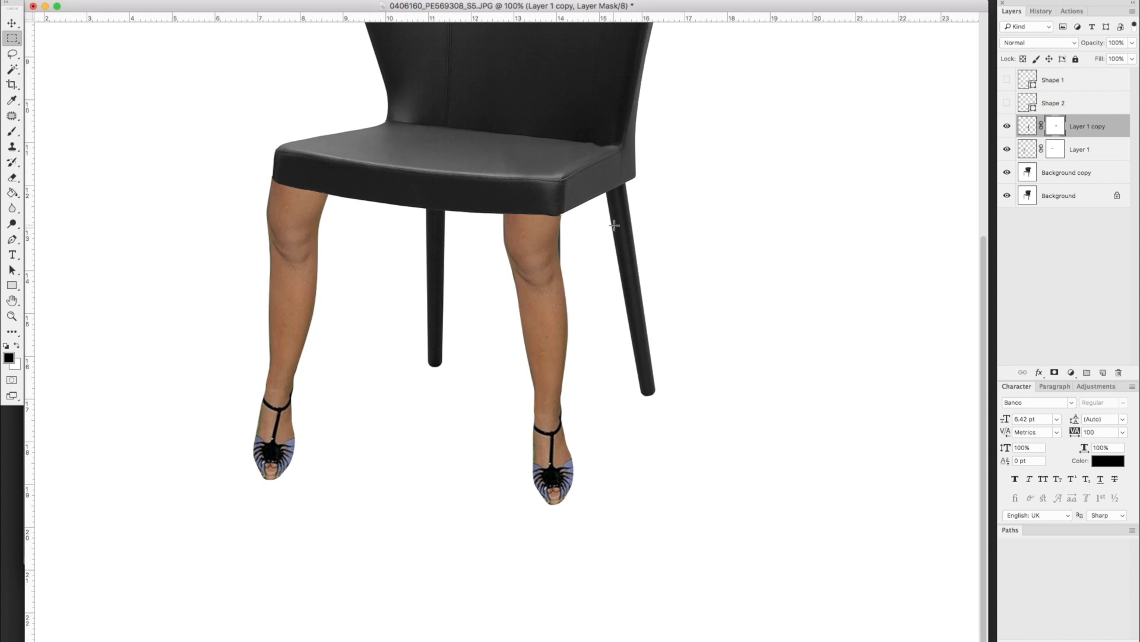
key(super+plus)
key(super+minus)
key(super+minus)
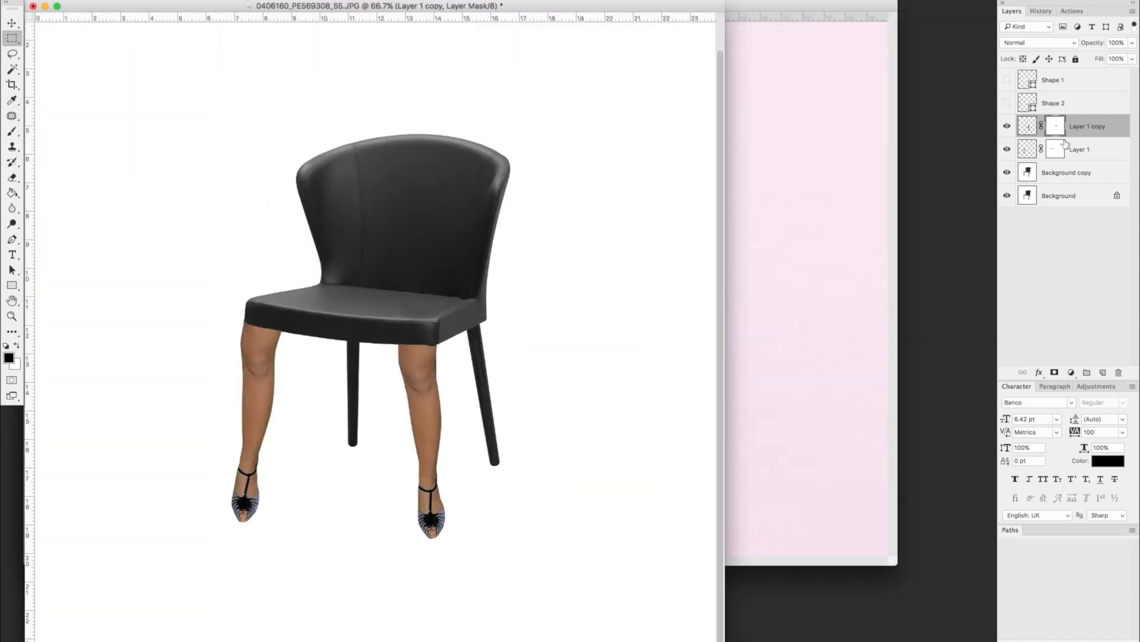
Step: Add a white layer beneath Background copy and erase the original chair leg showing beside the front-right human leg
click(1064, 173)
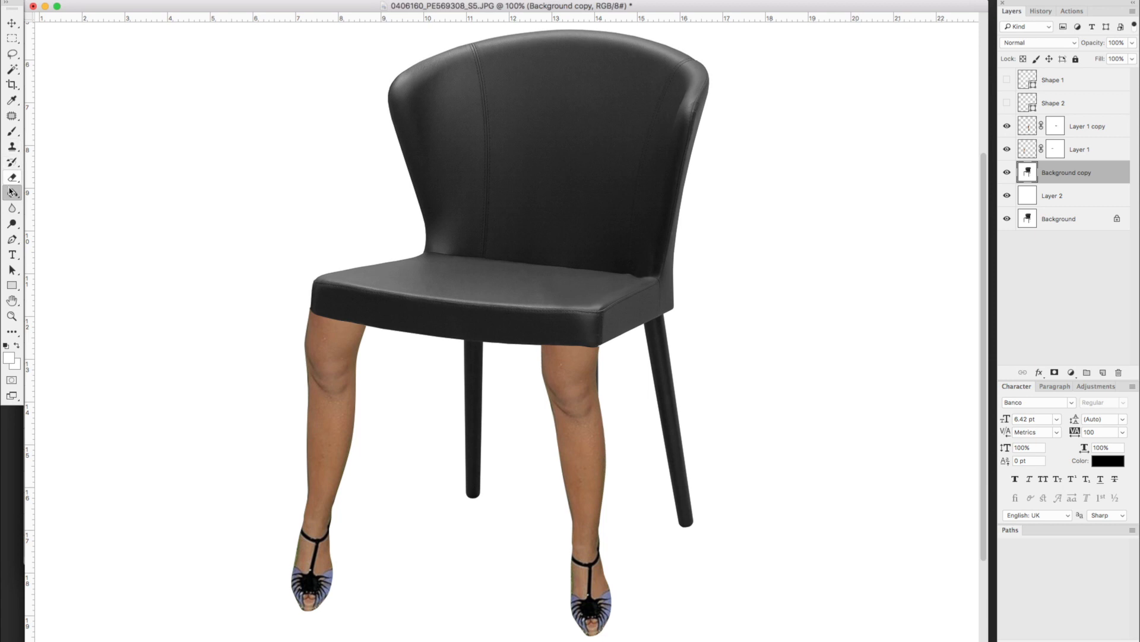
click(11, 177)
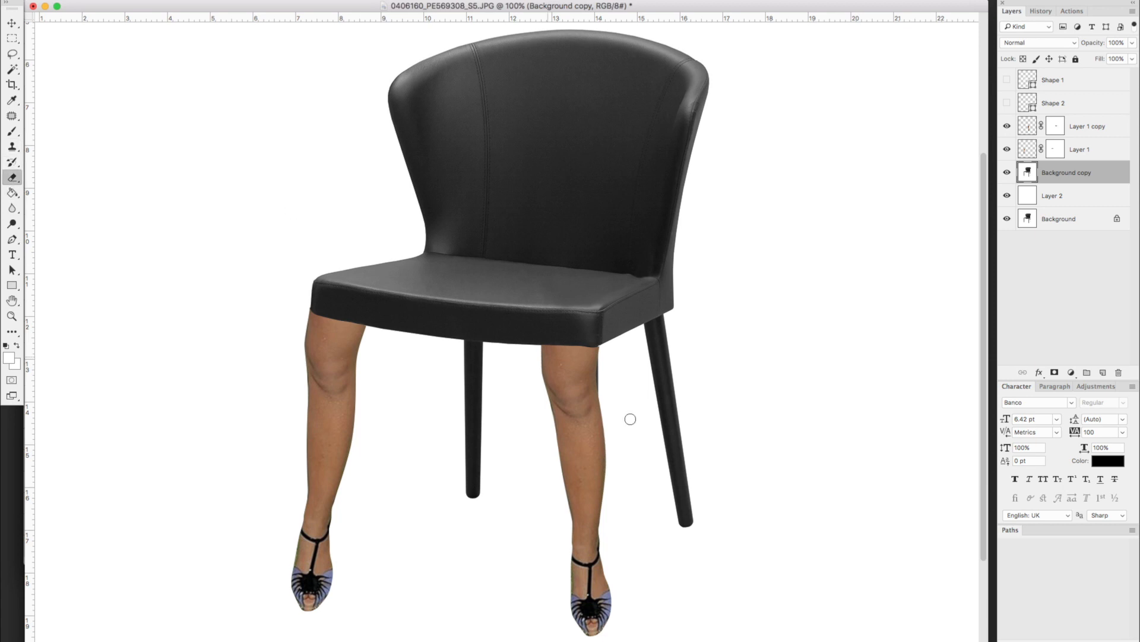
drag(586, 374, 598, 389)
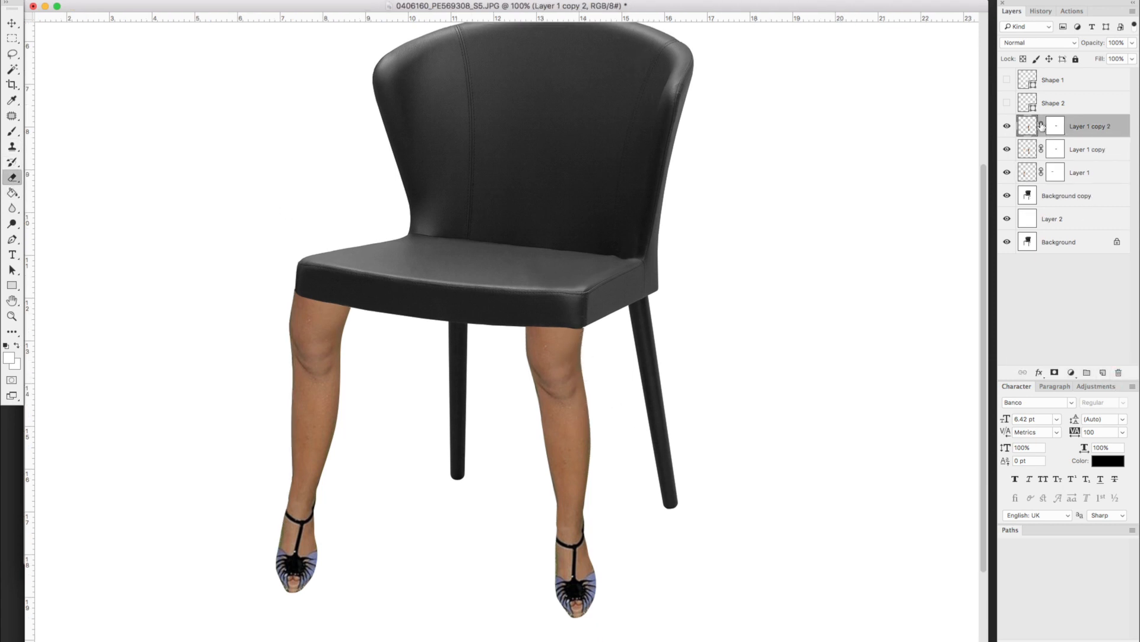
Step: Place the second leg copy over the chair's back-left leg, scaled down and flipped horizontally
key(v)
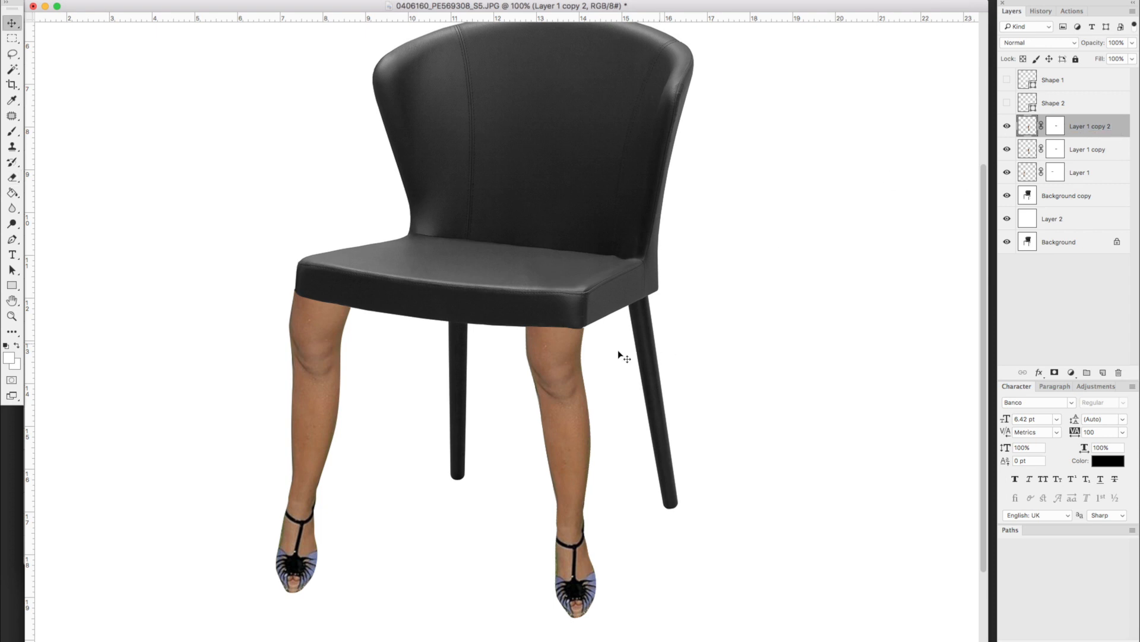
drag(581, 376, 481, 365)
key(super+t)
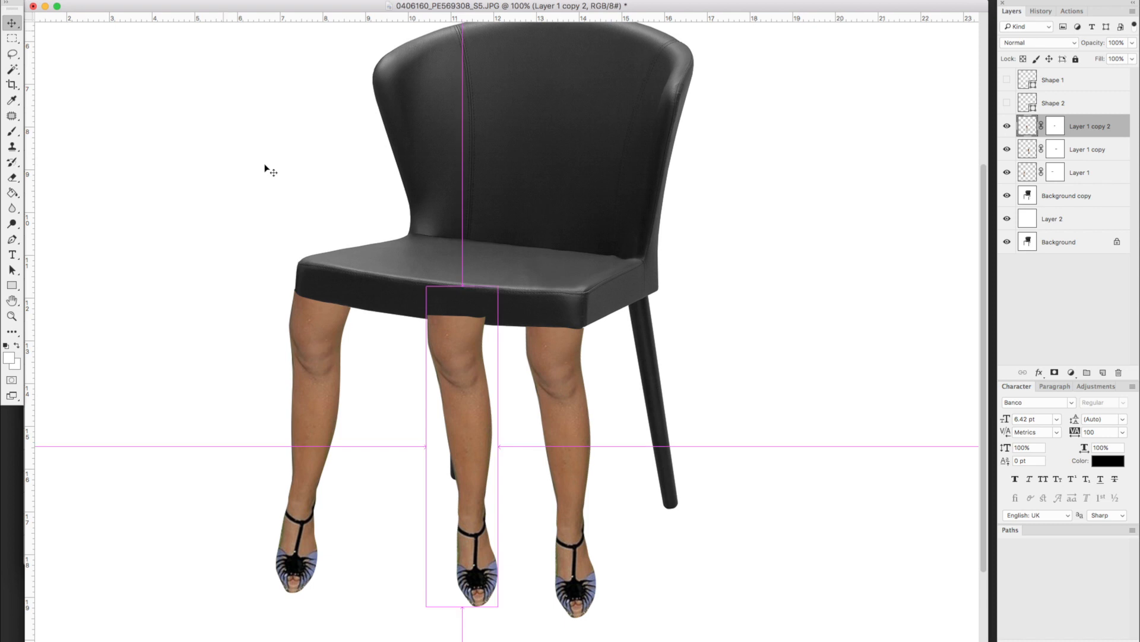
drag(497, 584, 476, 509)
drag(474, 405, 476, 420)
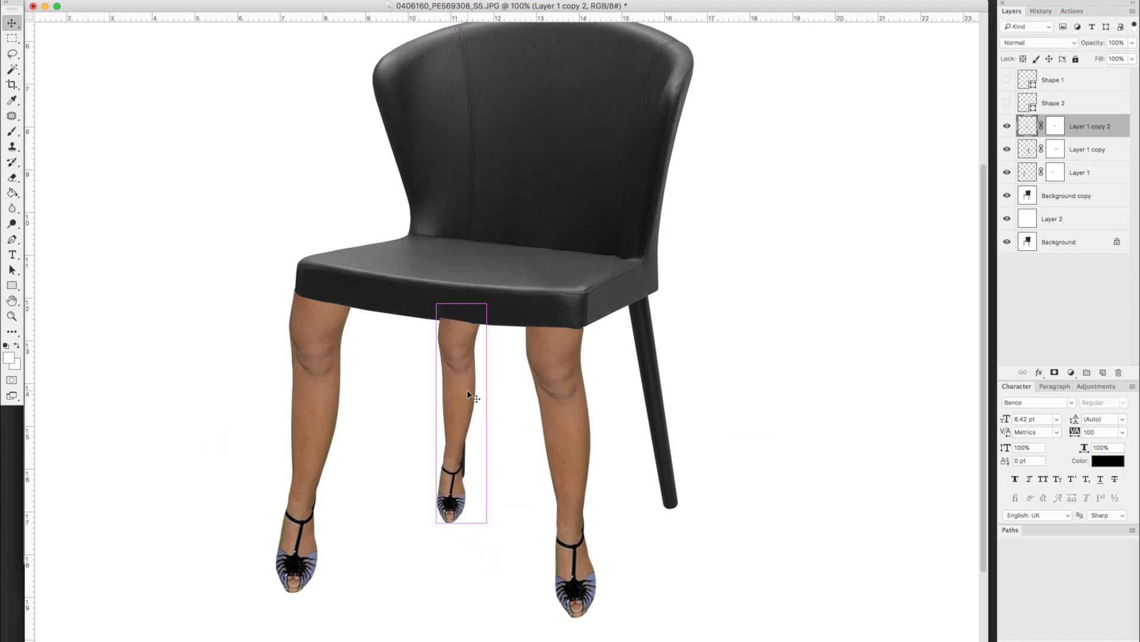
Step: Select the layer mask of the smaller back-left leg and hide that leg's layer
key(super+plus)
key(super+plus)
scroll(467, 389, left, 3)
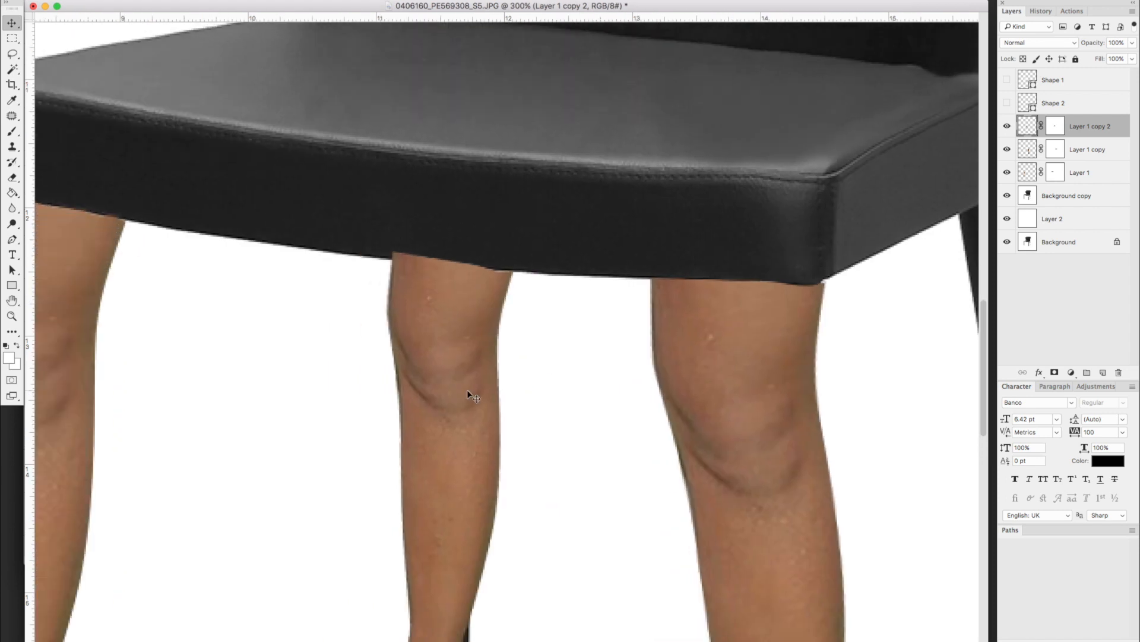
click(1054, 126)
click(1007, 126)
click(1007, 126)
click(1006, 126)
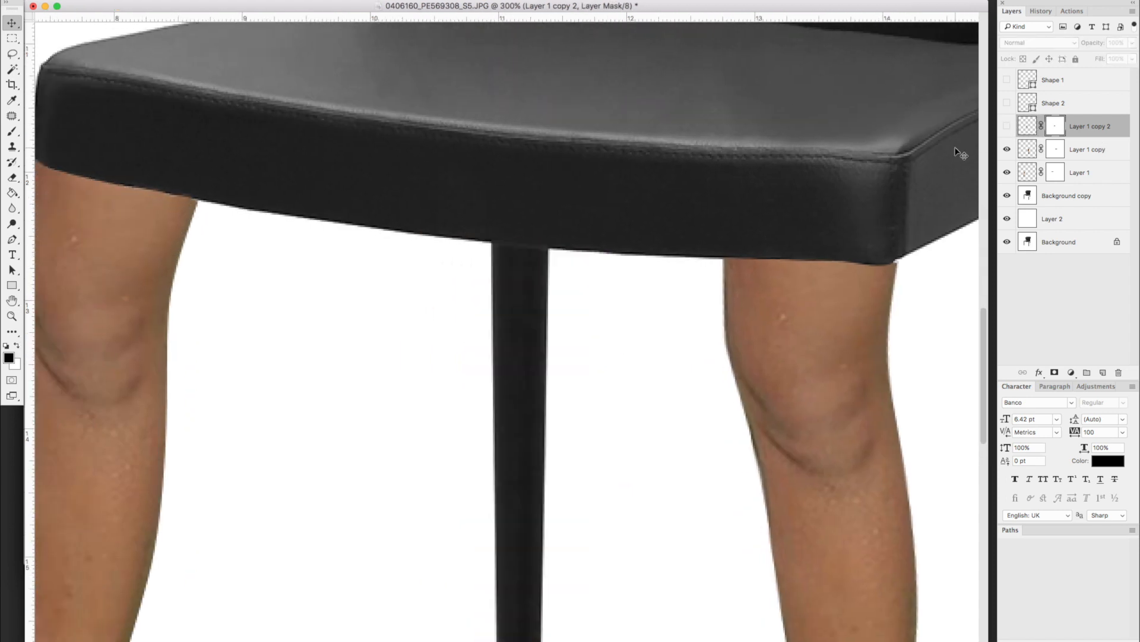
Step: Draw a closed Pen shape over the middle of the seat's front, following its lower edge across the back-left chair leg
key(p)
click(313, 219)
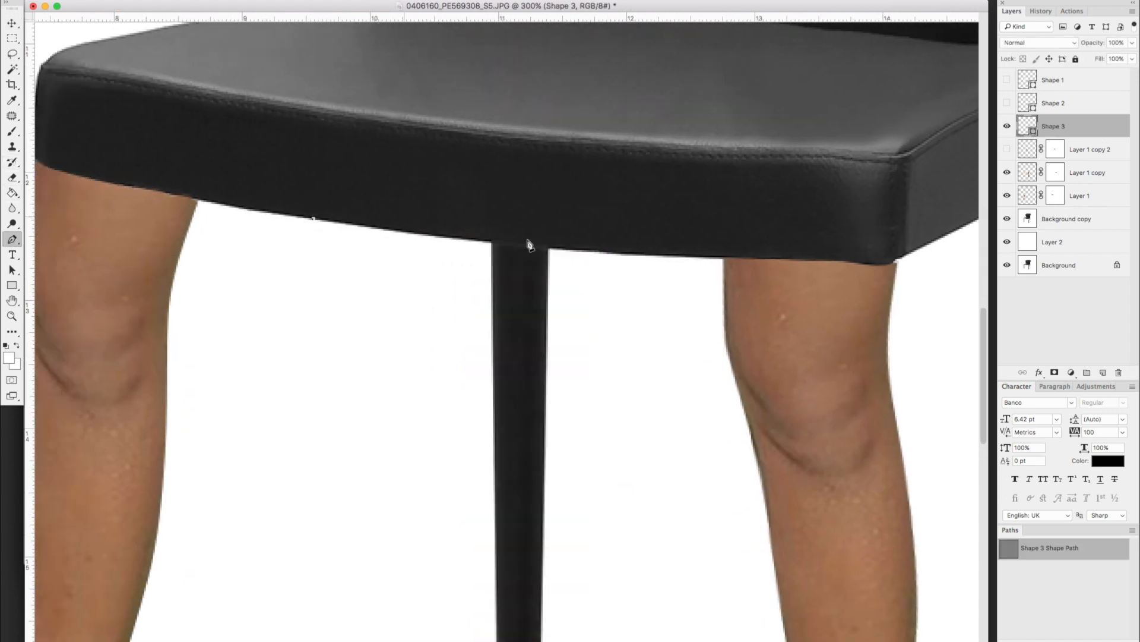
click(627, 254)
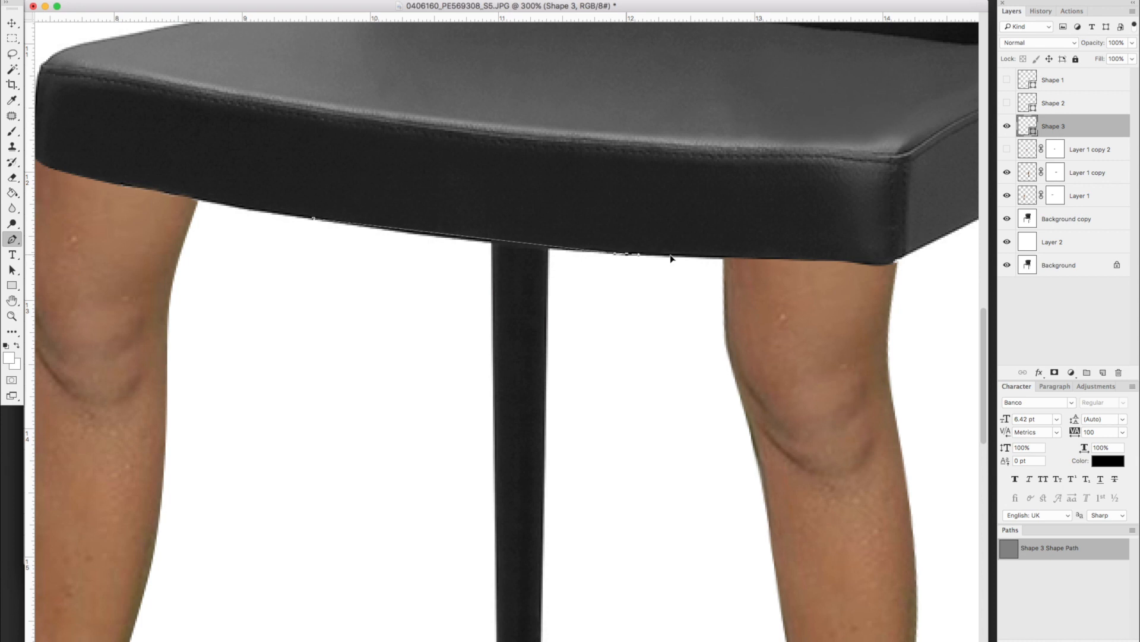
click(846, 262)
click(846, 170)
click(748, 67)
click(440, 92)
click(295, 111)
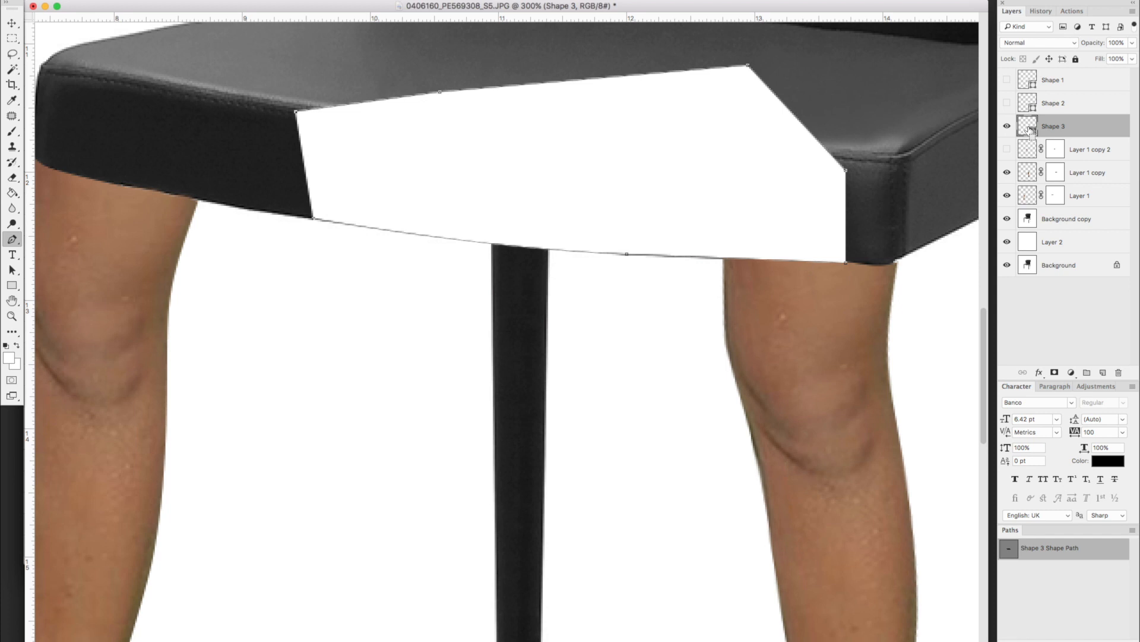
Step: Load Shape 3 as a selection, hide the shape, and mask the back-left leg's top along the seat's lower edge in Layer 1 copy 2
super+click(1029, 129)
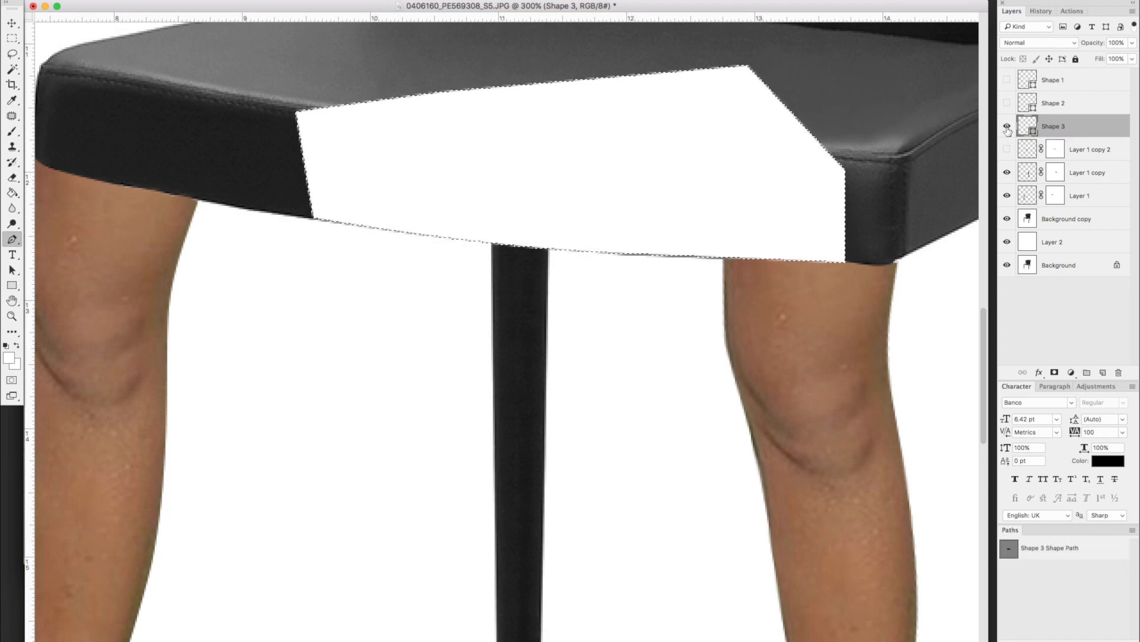
click(1007, 126)
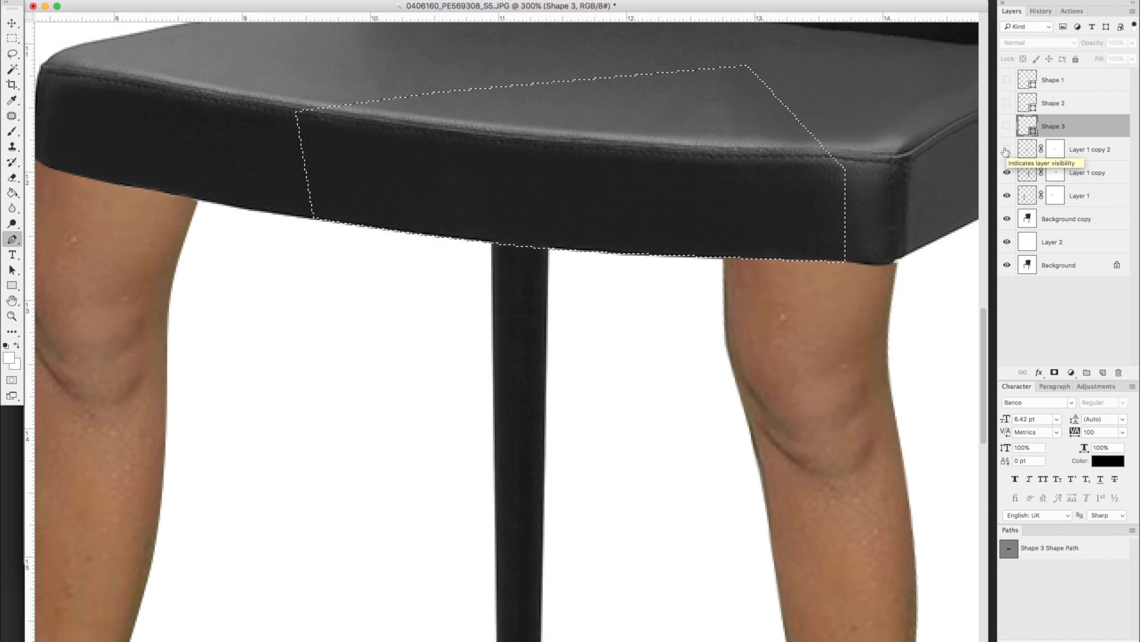
click(1007, 149)
click(1056, 150)
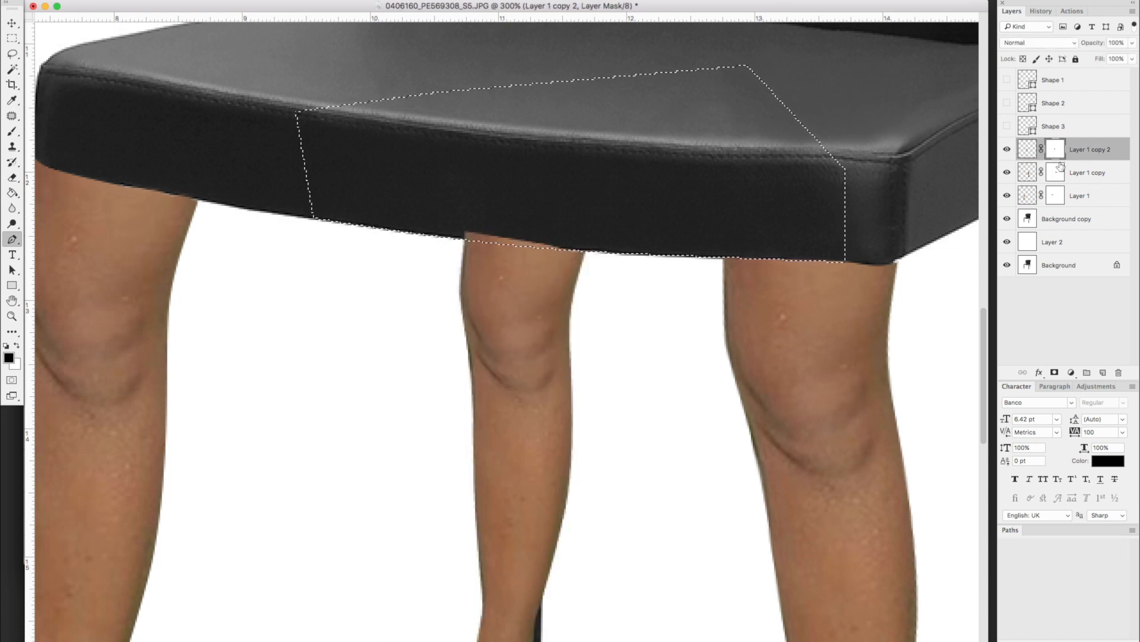
key(b)
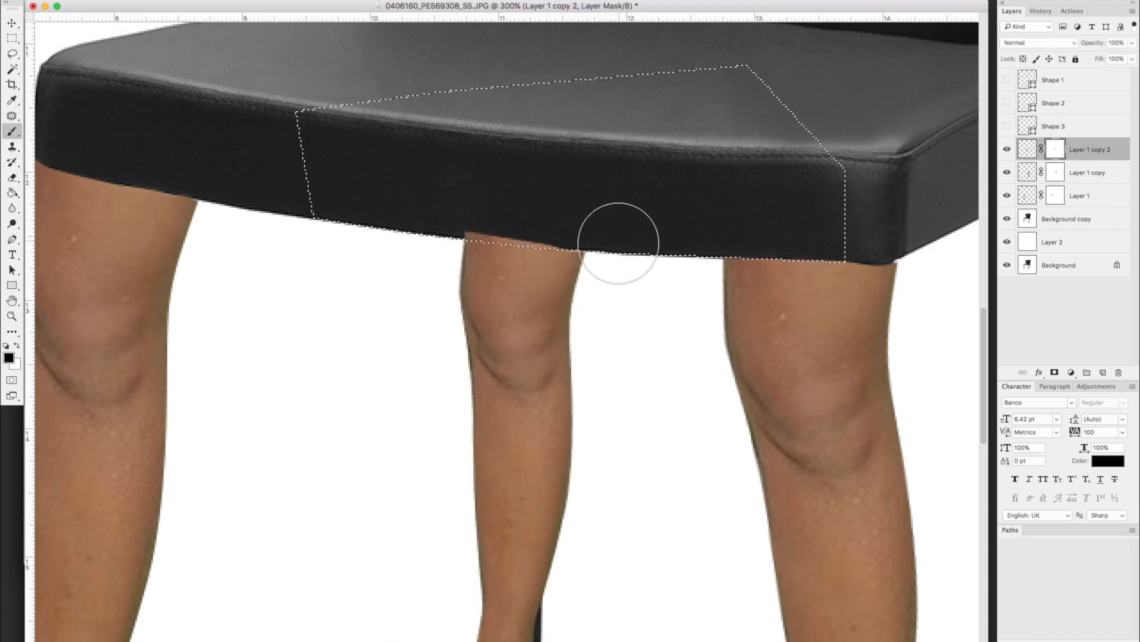
key(m)
click(491, 220)
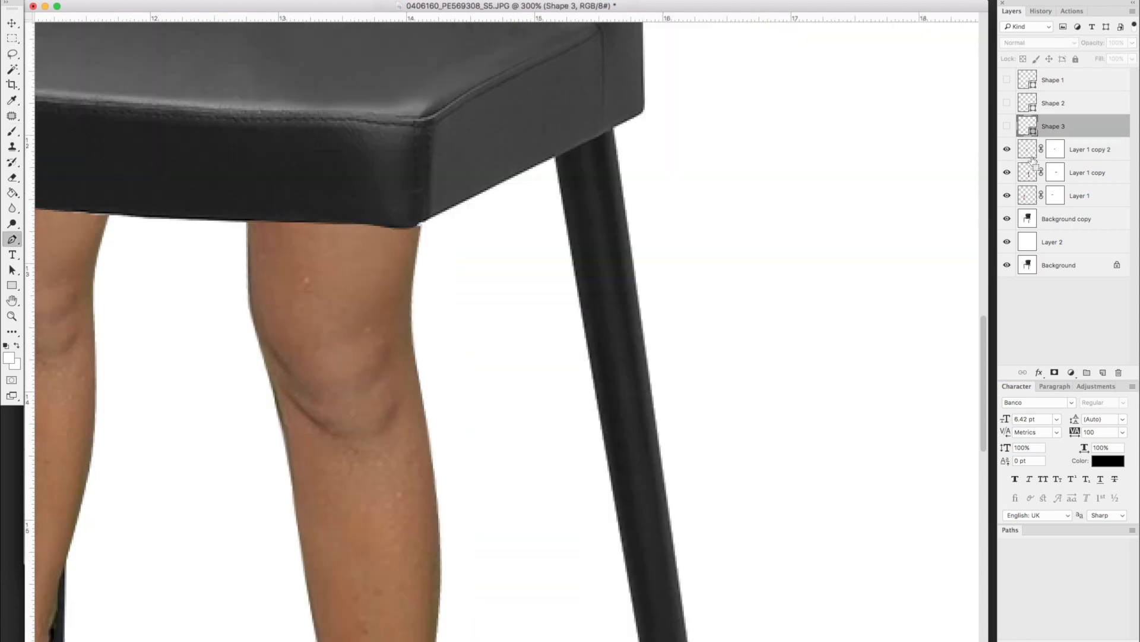
Step: Erase the original chair leg showing beside the back-left human leg on Background copy
key(super+minus)
key(super+minus)
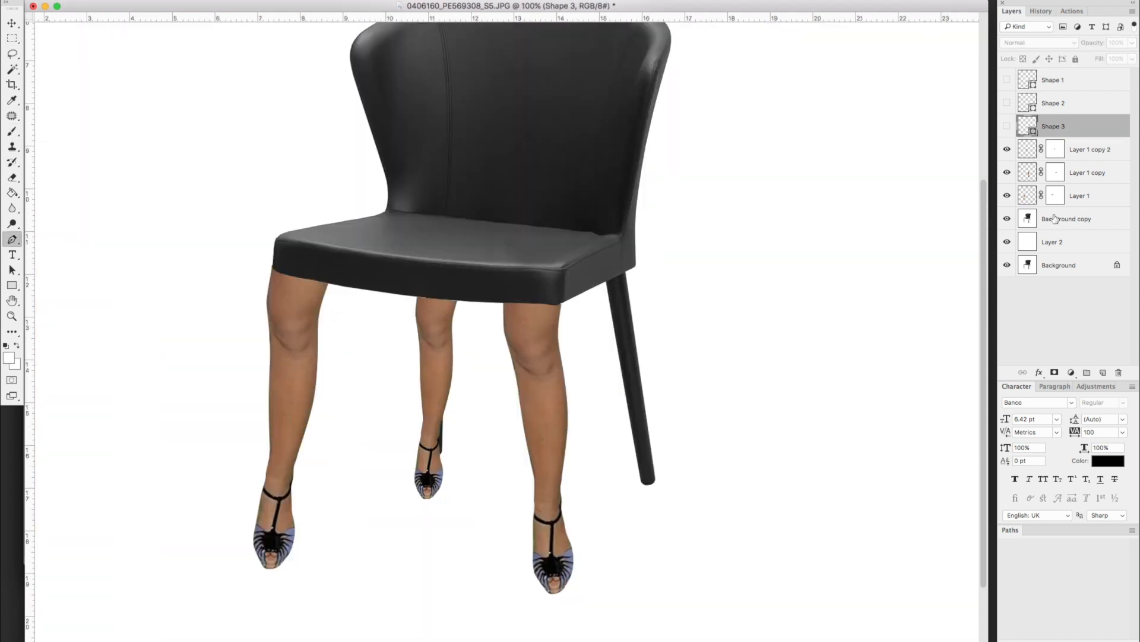
click(1056, 219)
click(12, 177)
drag(448, 451, 448, 400)
right_click(514, 373)
click(622, 400)
drag(446, 358, 419, 410)
Step: Duplicate the back-left human leg, then position, rotate and scale the copy over the chair's back-right leg
scroll(526, 428, up, 1)
drag(1089, 162, 1107, 378)
key(v)
mouse_move(416, 331)
mouse_down()
mouse_move(579, 360)
mouse_move(617, 329)
mouse_up()
key(super+t)
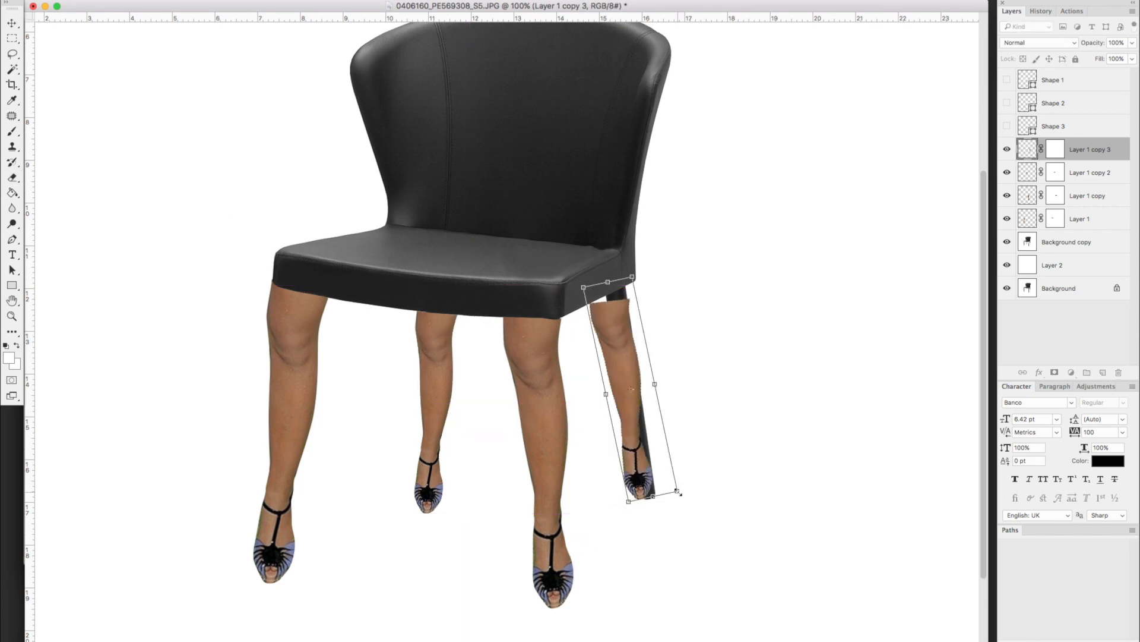
drag(678, 491, 693, 521)
key(Return)
Step: Restore the hidden top of the back-right human leg on the layer mask of Layer 1 copy 3
double_click(1055, 149)
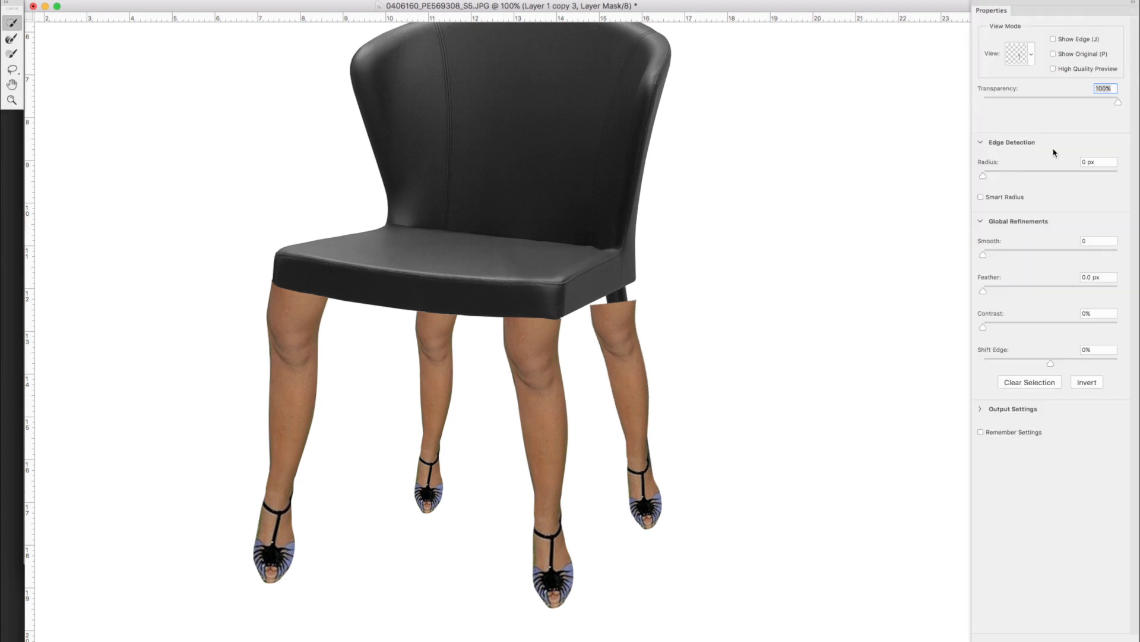
key(Escape)
key(super+plus)
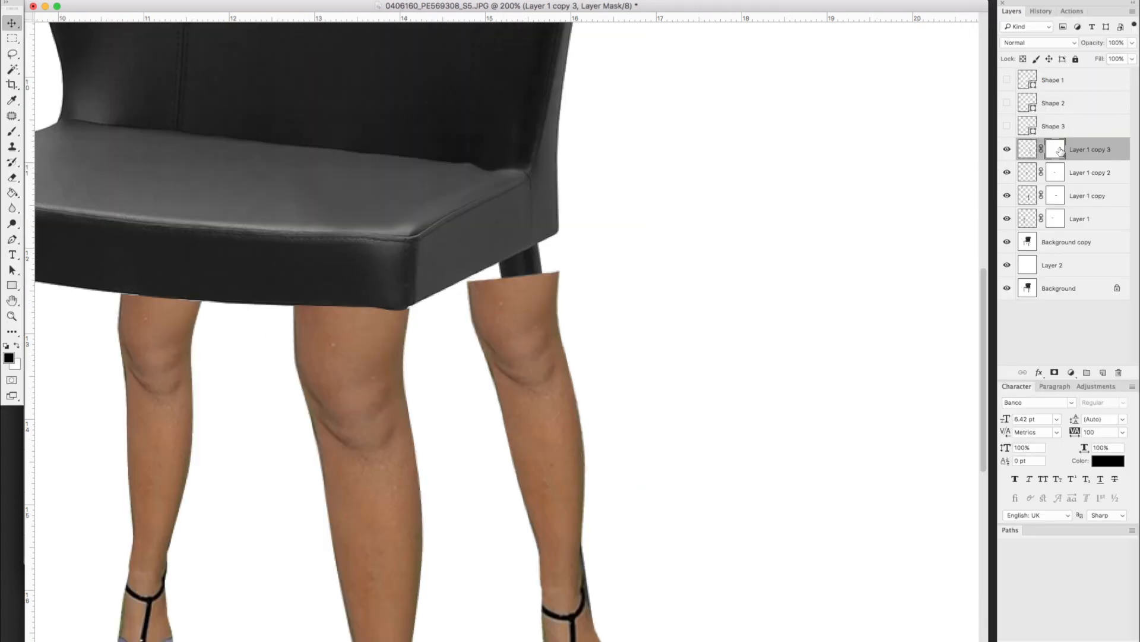
double_click(1057, 151)
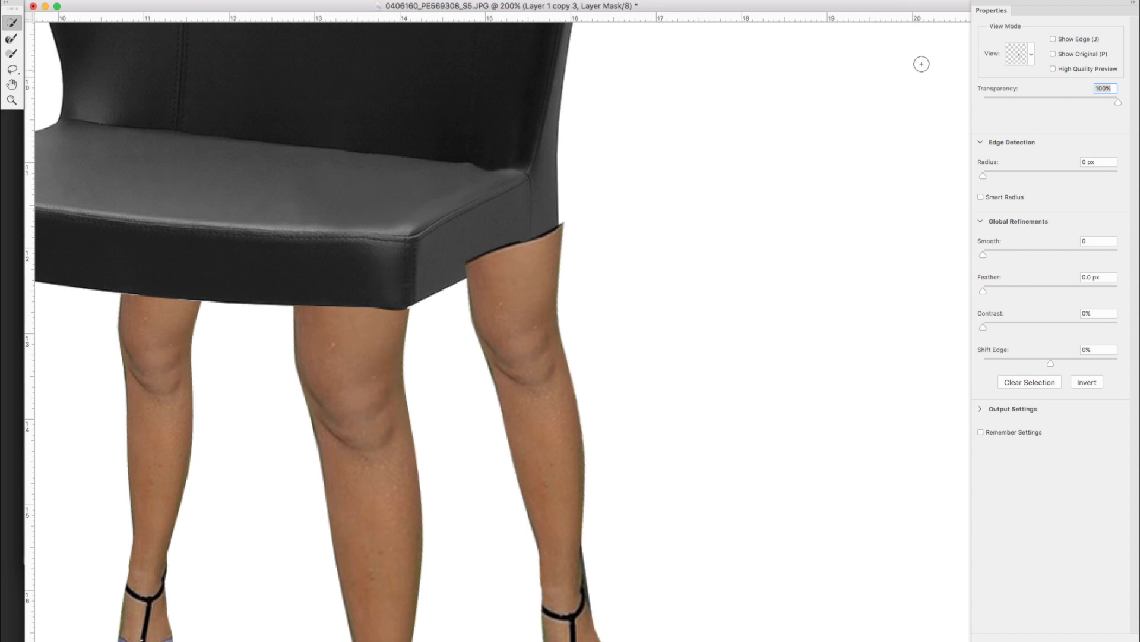
key(Escape)
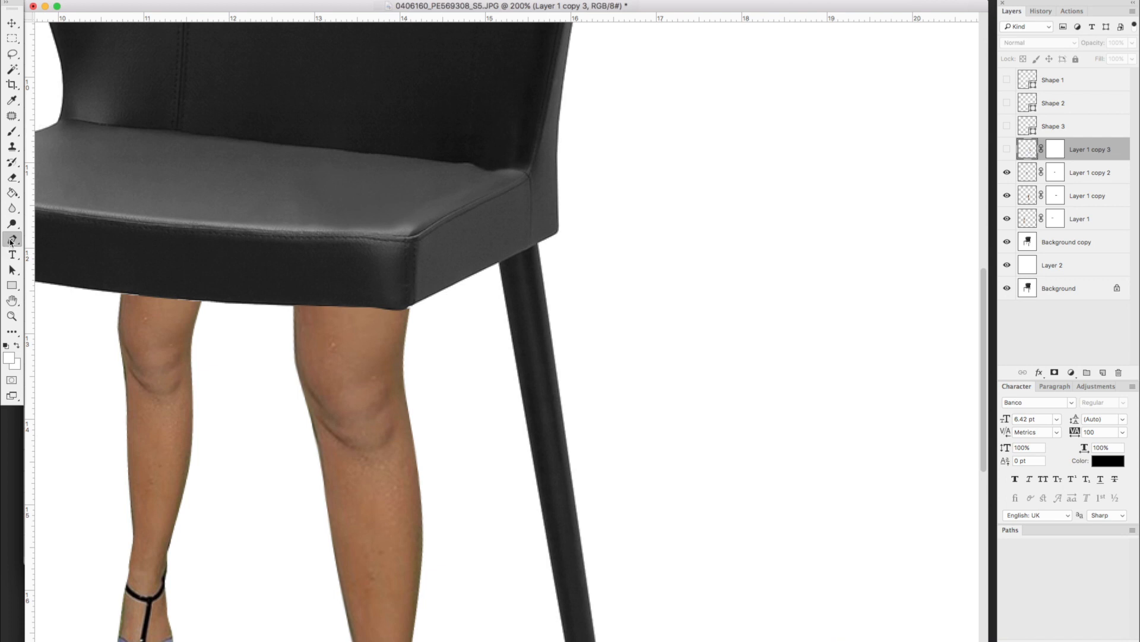
Step: Draw a closed Pen shape over the seat's right side along its lower edge, then load it as a selection and hide the shape
click(444, 289)
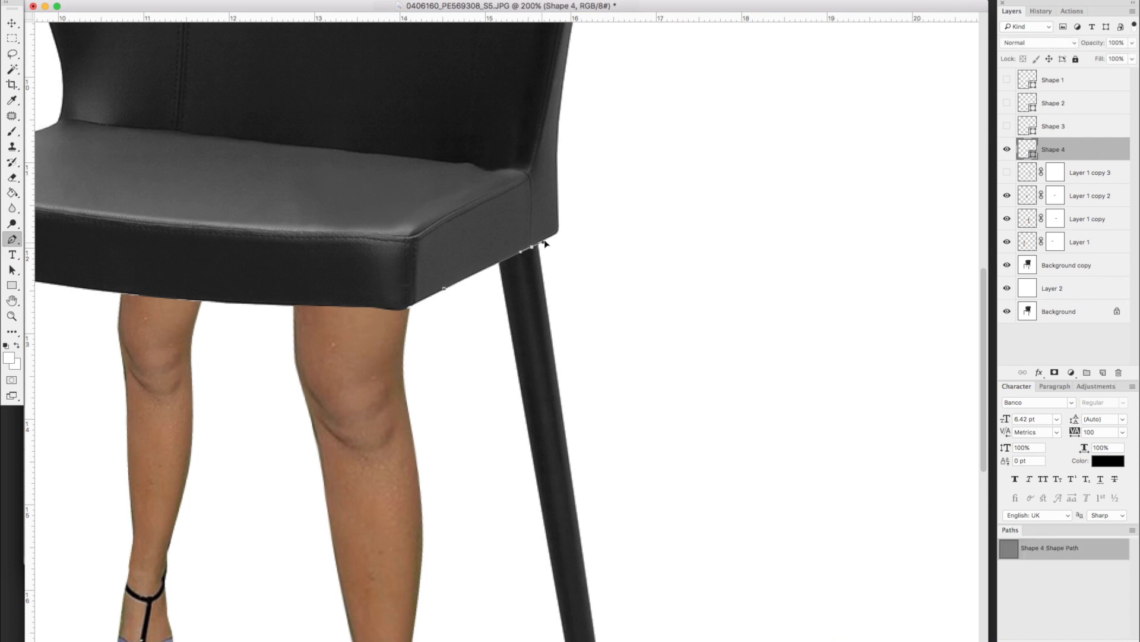
click(557, 233)
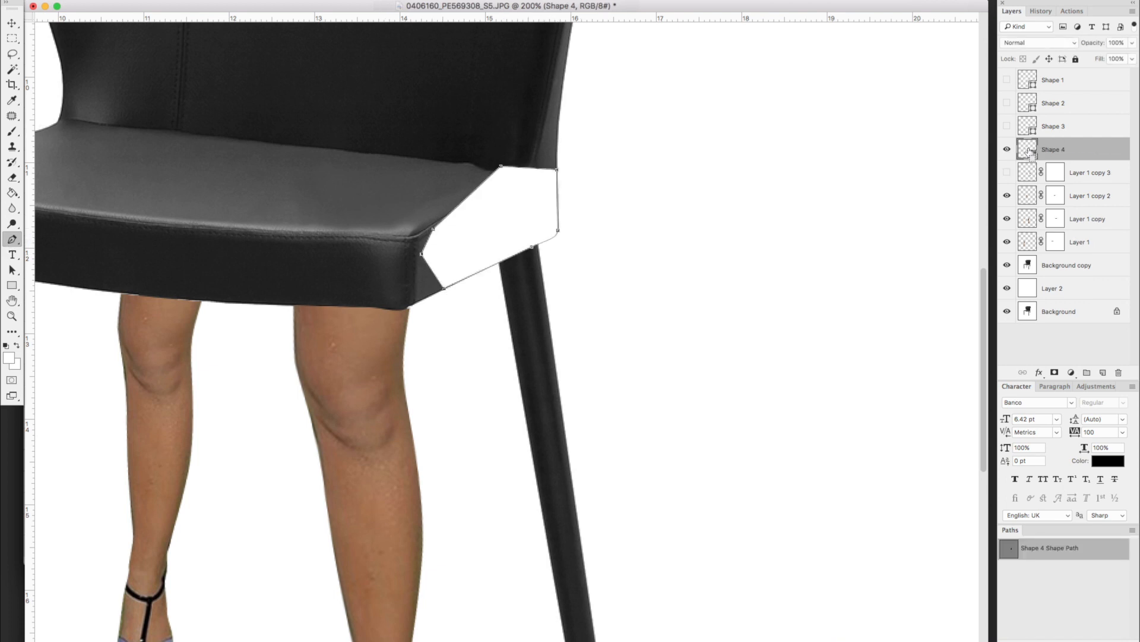
super+click(1030, 152)
click(1007, 149)
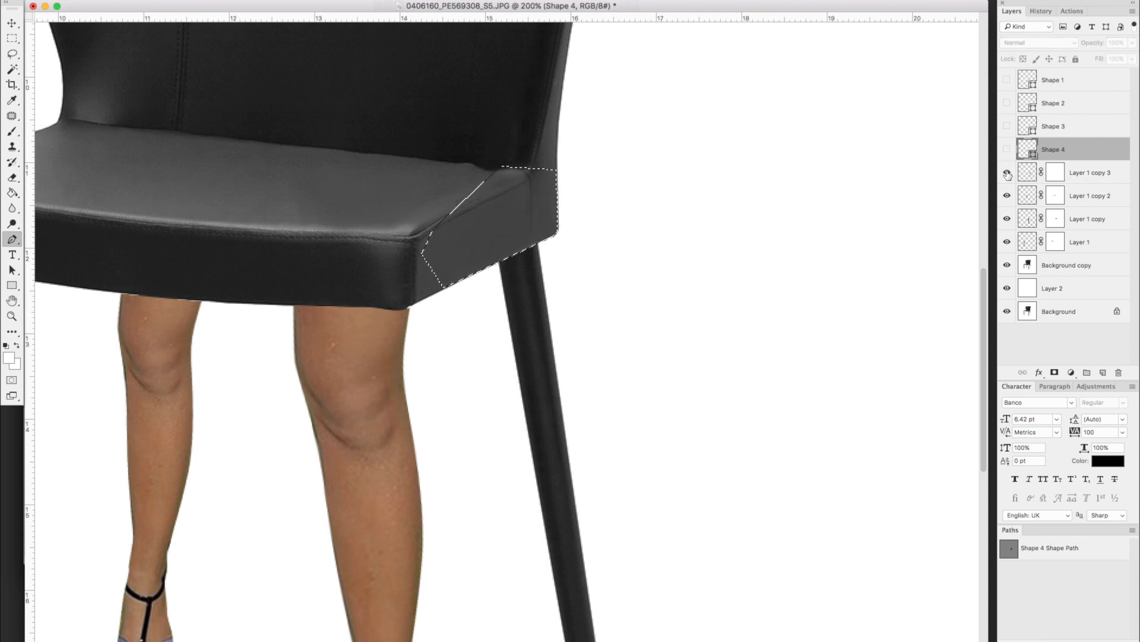
Step: Show the back-right human leg and paint black on its mask inside the selection to trim its top to the seat edge
click(1008, 174)
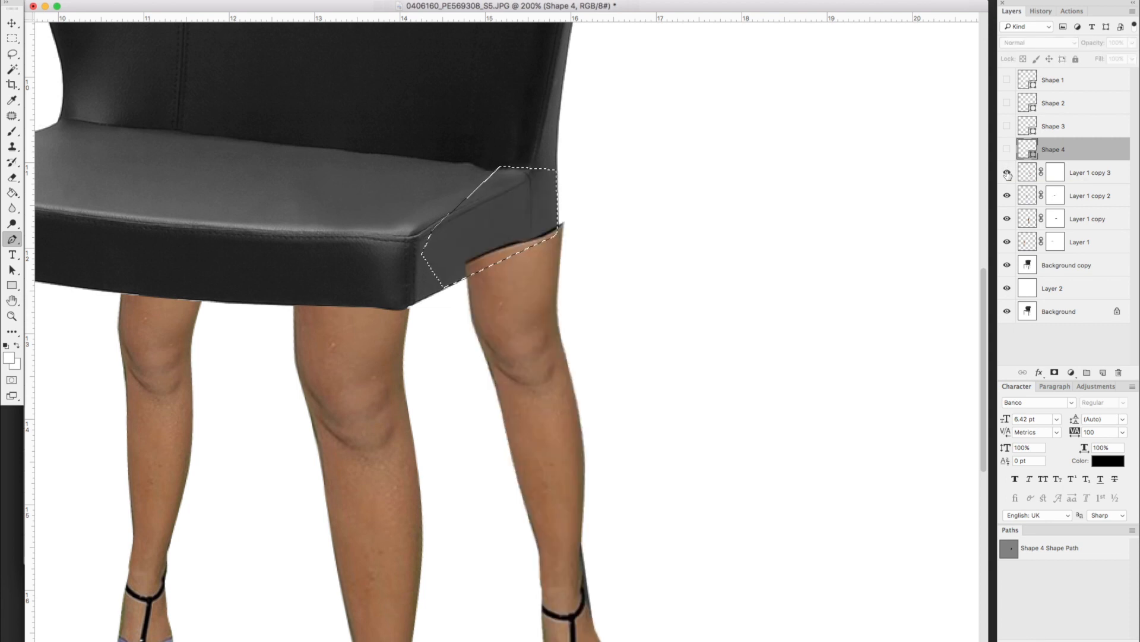
click(1055, 175)
key(b)
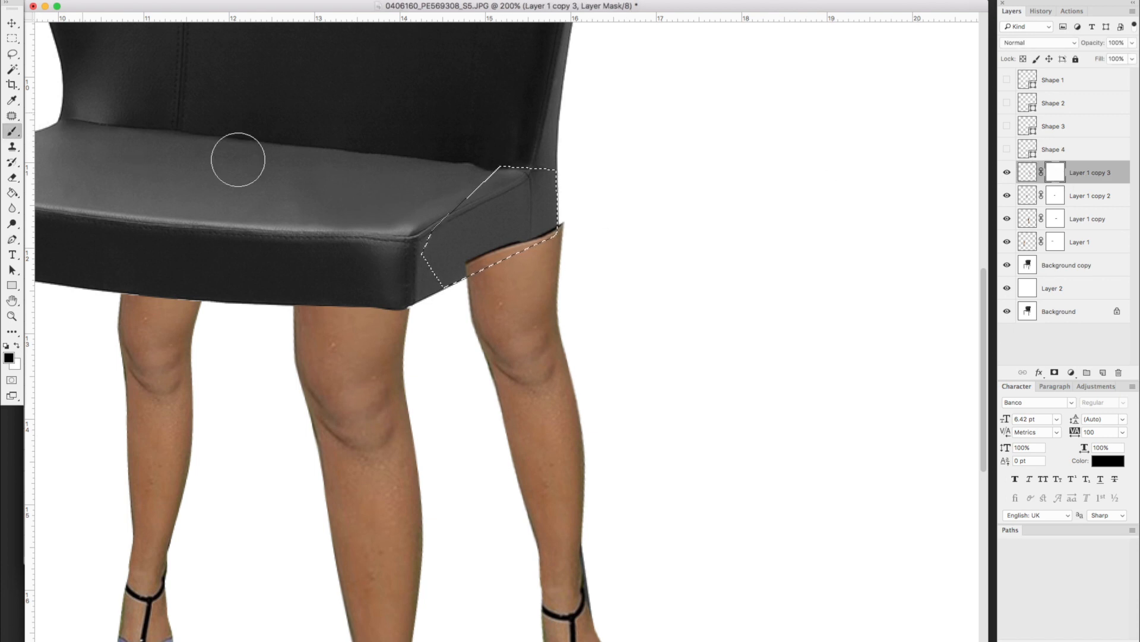
mouse_move(484, 237)
mouse_down()
mouse_move(563, 203)
mouse_move(491, 252)
mouse_up()
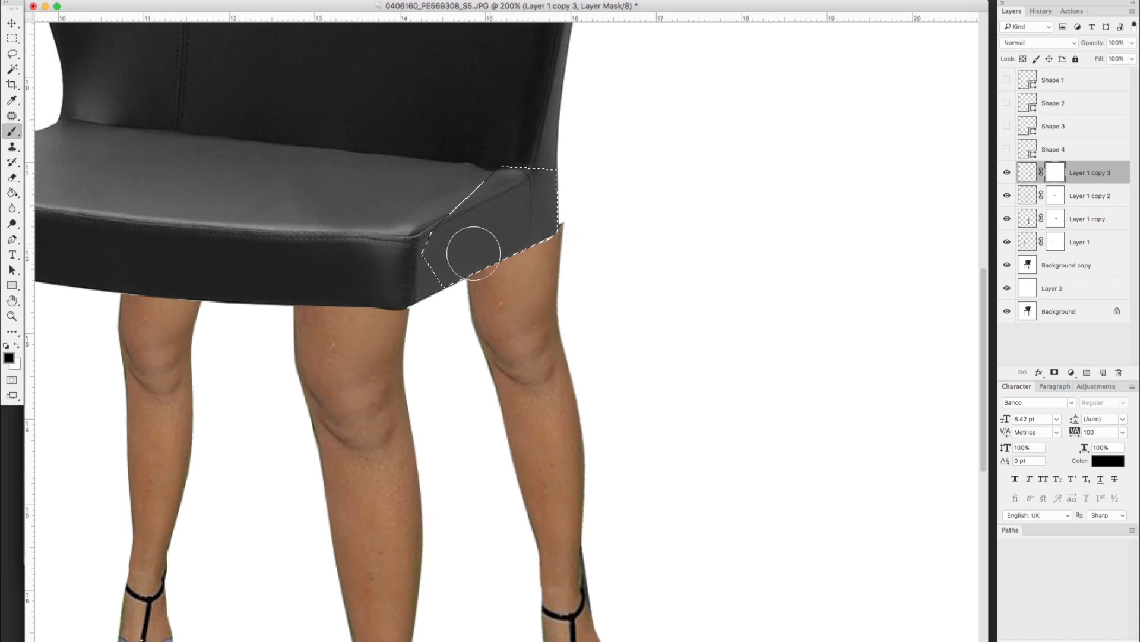
key(m)
click(885, 222)
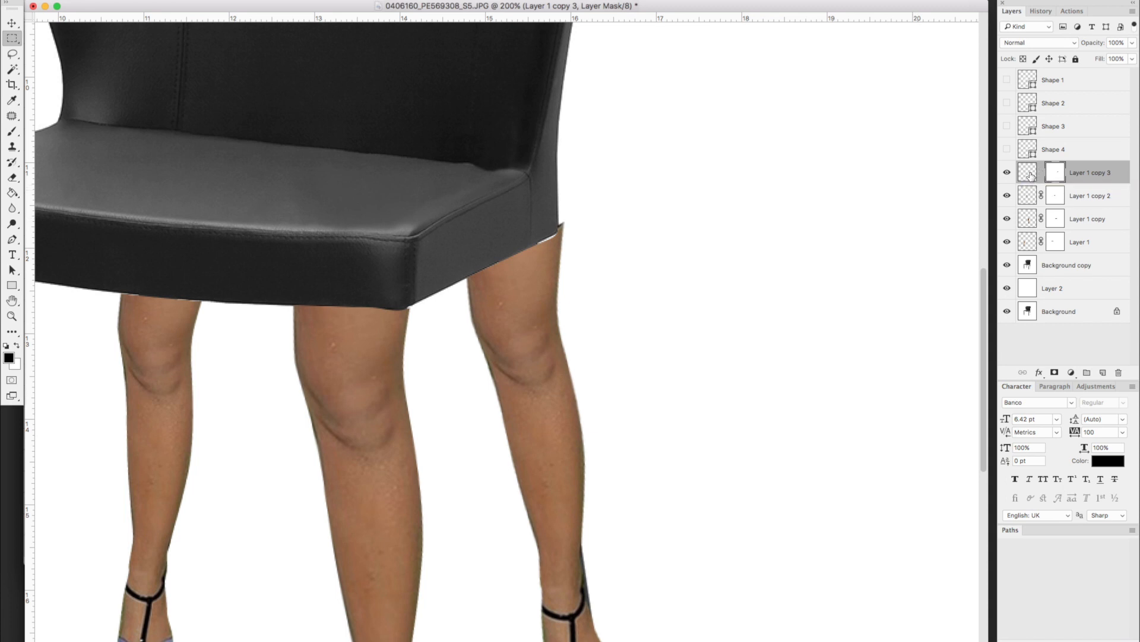
Step: Move the back-right leg image slightly left within its unlinked mask so it fits under the seat's corner
click(1027, 173)
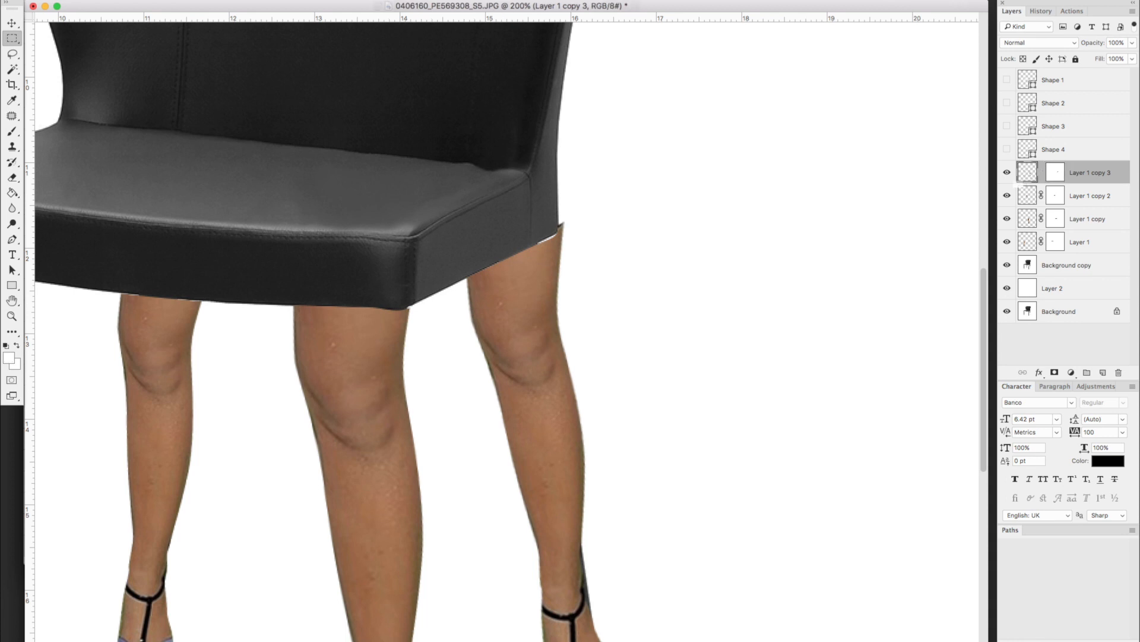
click(11, 23)
drag(558, 297, 550, 274)
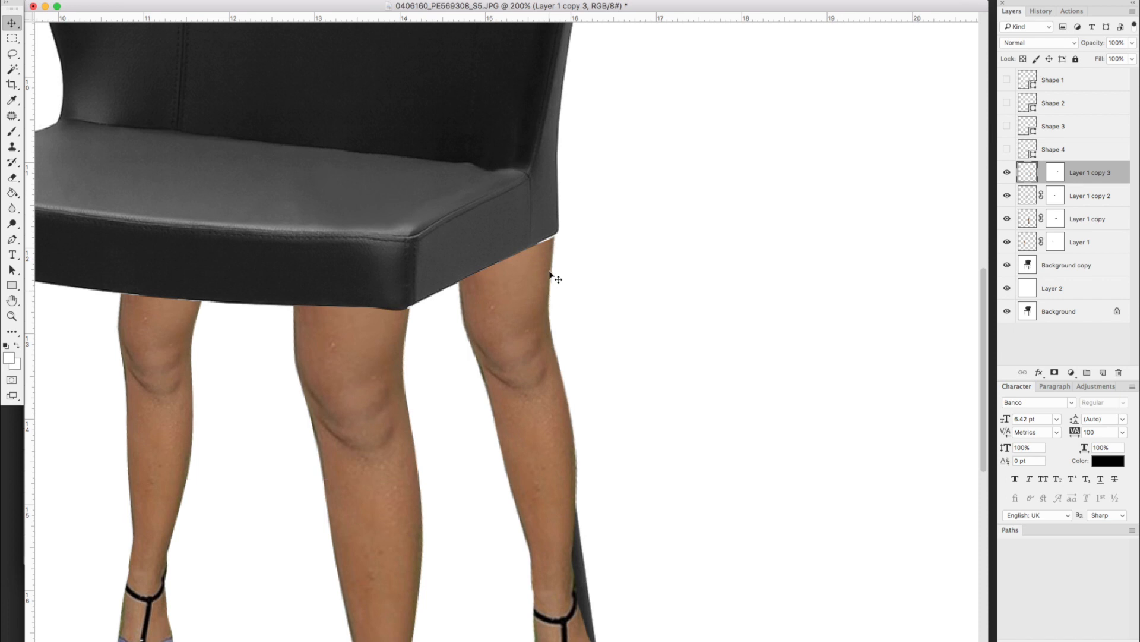
Step: Erase the remaining original chair leg beside the back-right human leg on Background copy
scroll(580, 255, down, 5)
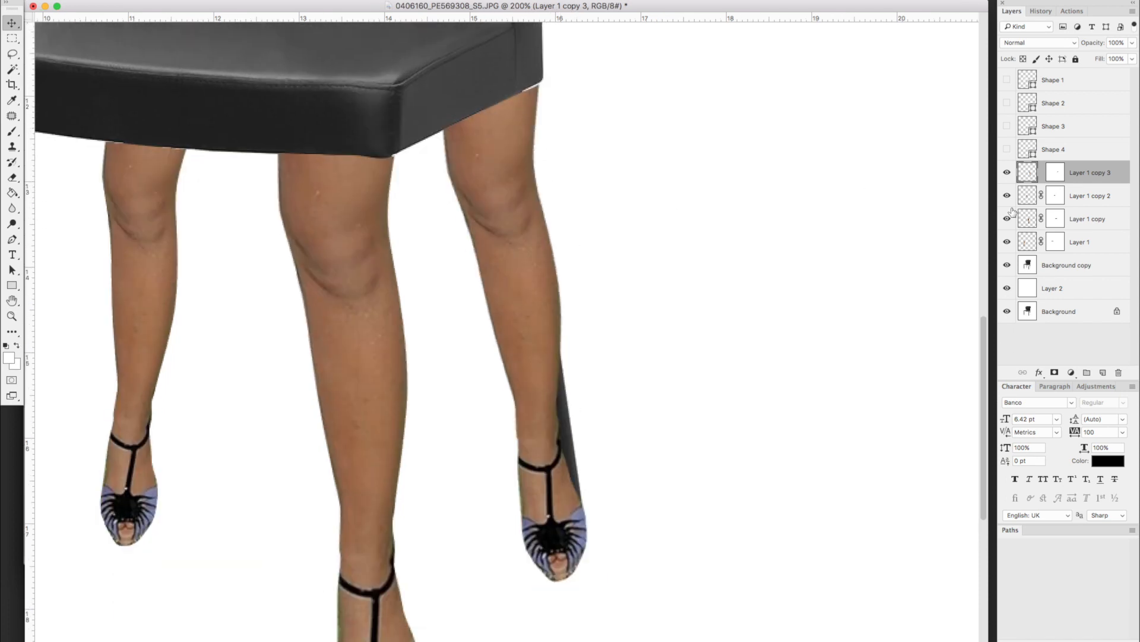
key(super+minus)
key(super+minus)
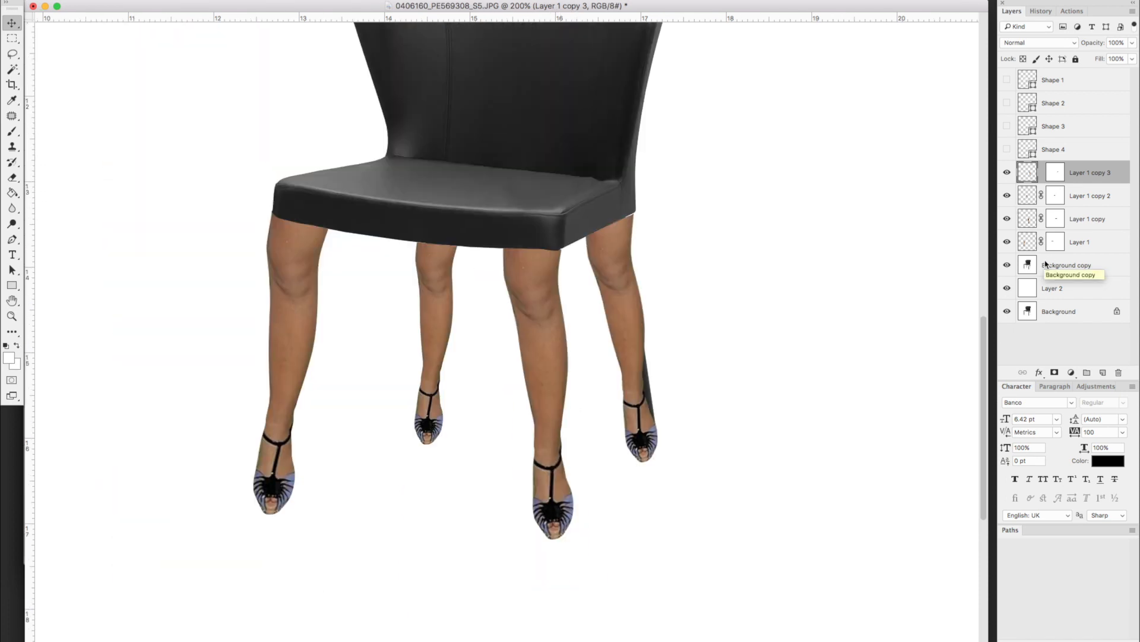
click(1081, 267)
key(e)
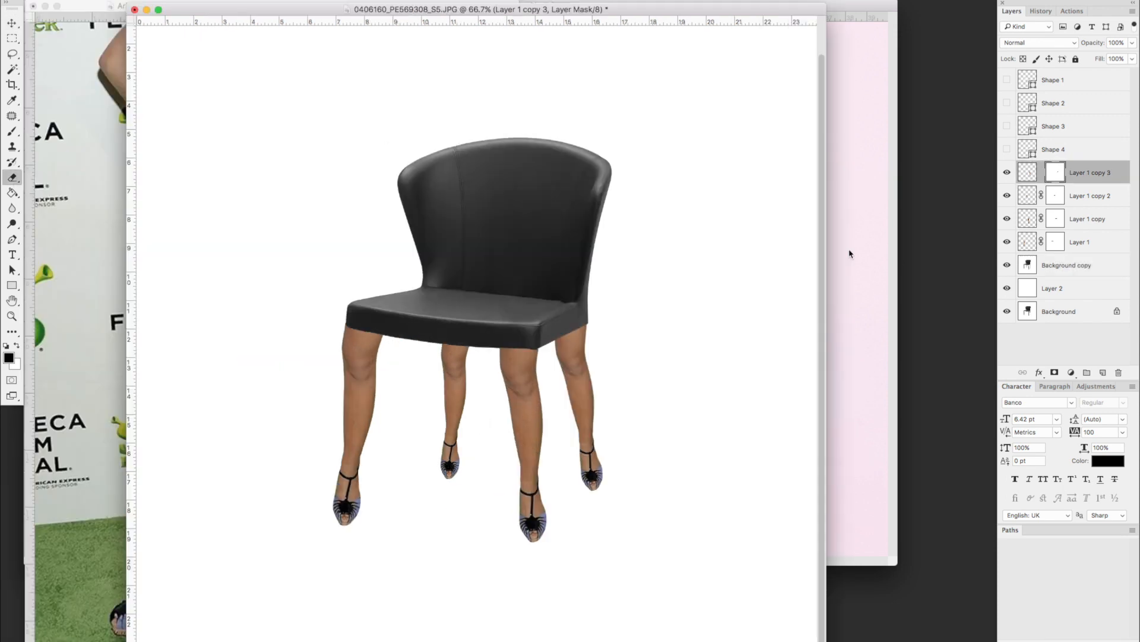
Step: Switch to the pink-background portrait in full-screen view and start a Pen outline from the chin down the front hair strands
click(850, 250)
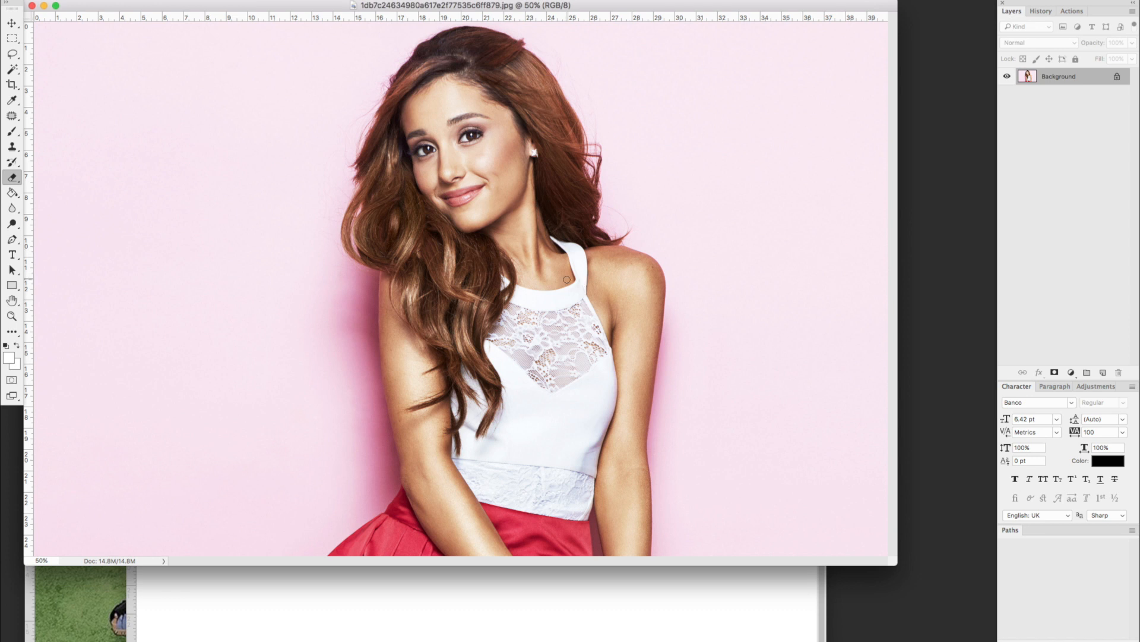
key(super+plus)
key(f)
key(p)
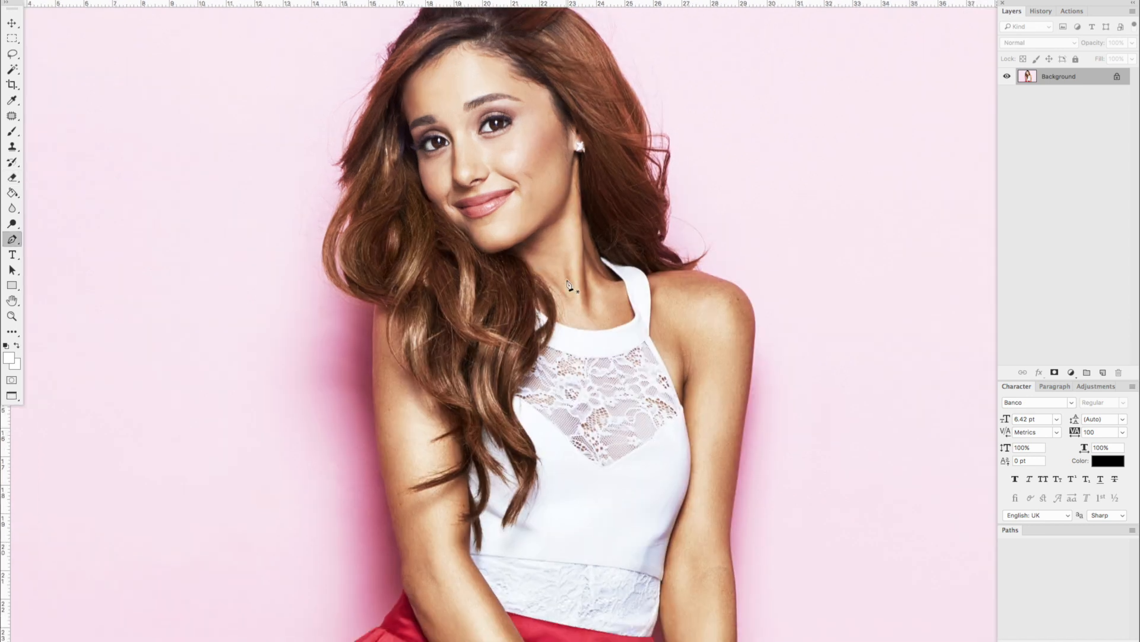
click(516, 247)
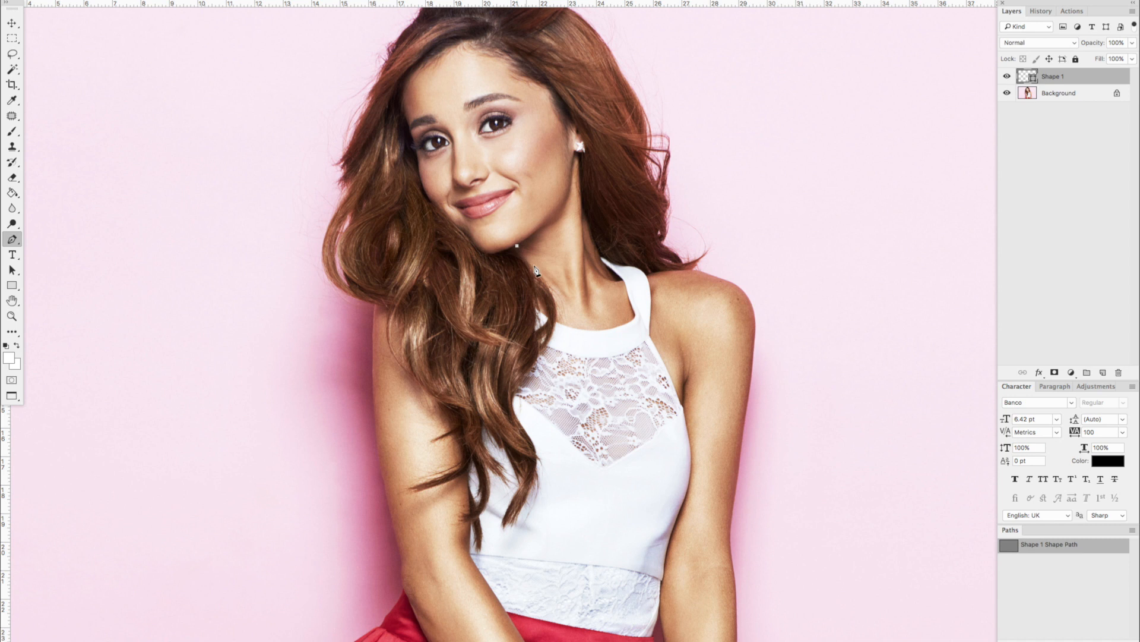
drag(532, 336, 524, 360)
drag(513, 408, 514, 406)
mouse_move(517, 422)
mouse_down()
mouse_move(531, 477)
mouse_move(511, 516)
mouse_move(514, 456)
mouse_up()
click(518, 506)
click(508, 517)
click(504, 443)
Step: Set the shape's opacity to 0% and finish the Pen outline around the hair and face, closing it at the chin
drag(1133, 42, 534, 359)
click(491, 433)
click(482, 422)
click(479, 441)
click(488, 461)
click(480, 462)
click(464, 439)
scroll(356, 142, up, 2)
drag(622, 126, 640, 158)
click(643, 176)
click(650, 226)
click(662, 264)
click(664, 296)
click(679, 317)
click(646, 321)
click(623, 314)
drag(517, 294, 510, 297)
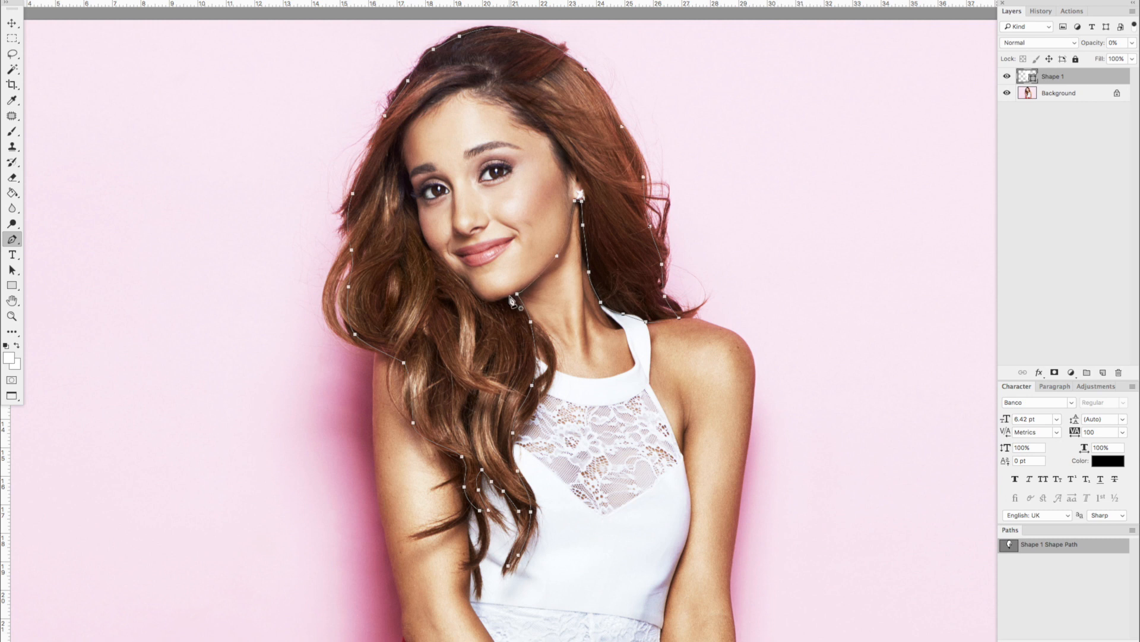
Step: Load the head outline as a selection and copy that area of the Background to a new layer
click(12, 24)
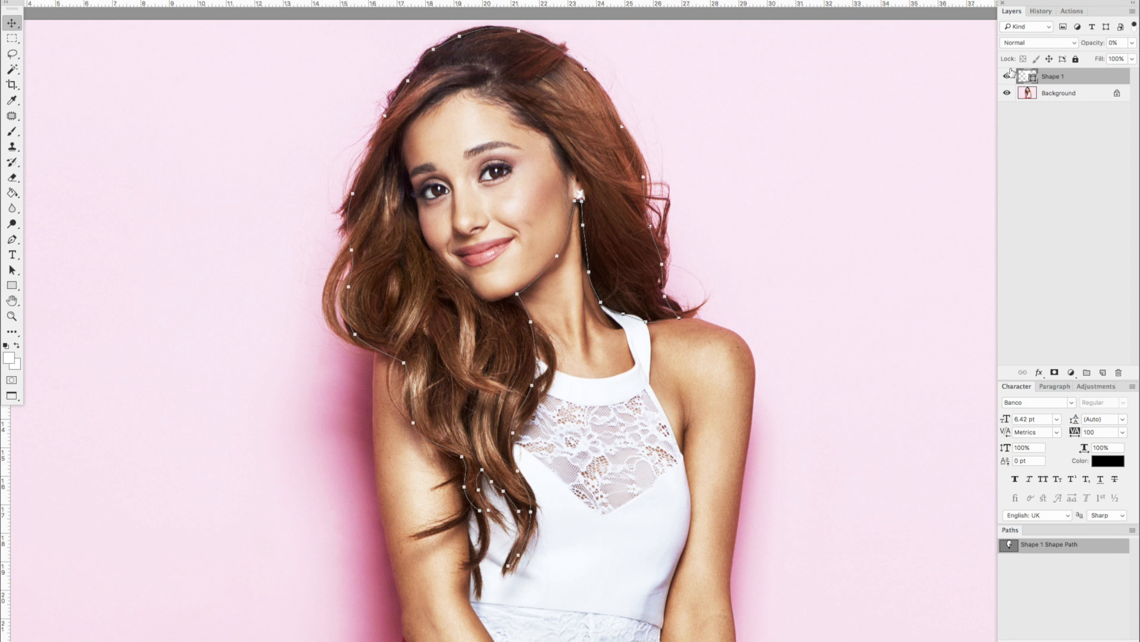
key(ctrl)
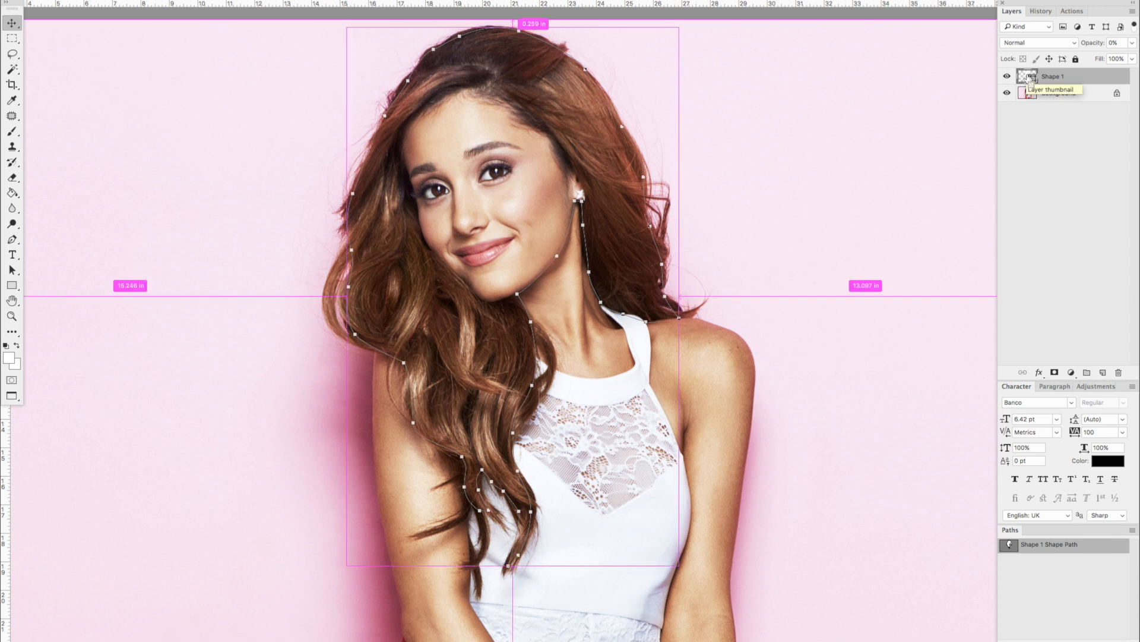
ctrl+click(1029, 76)
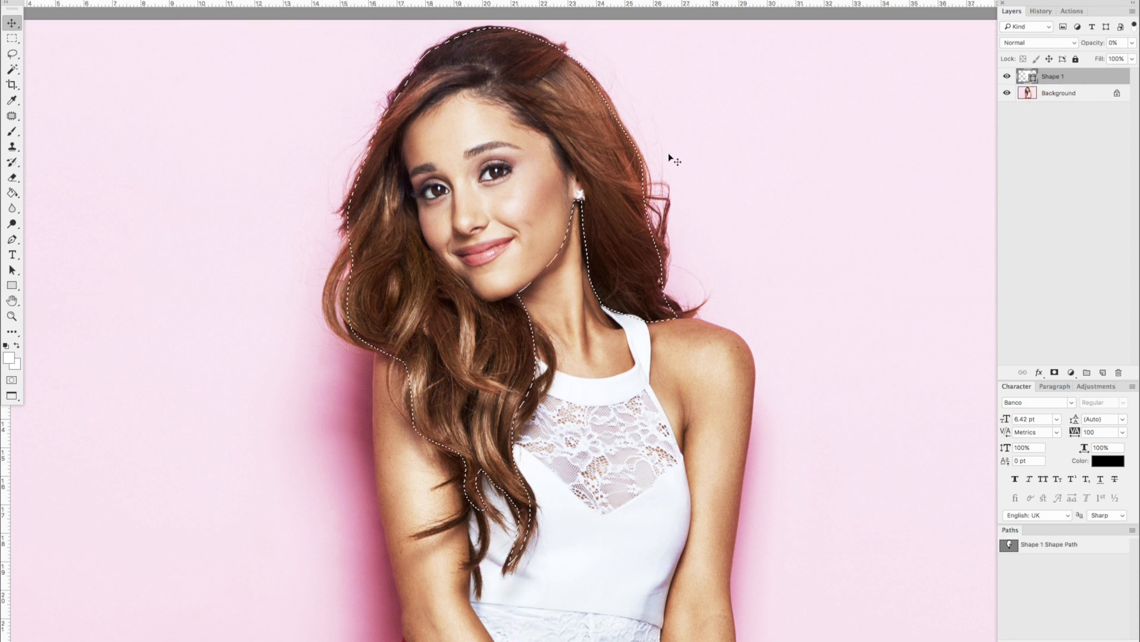
click(1056, 94)
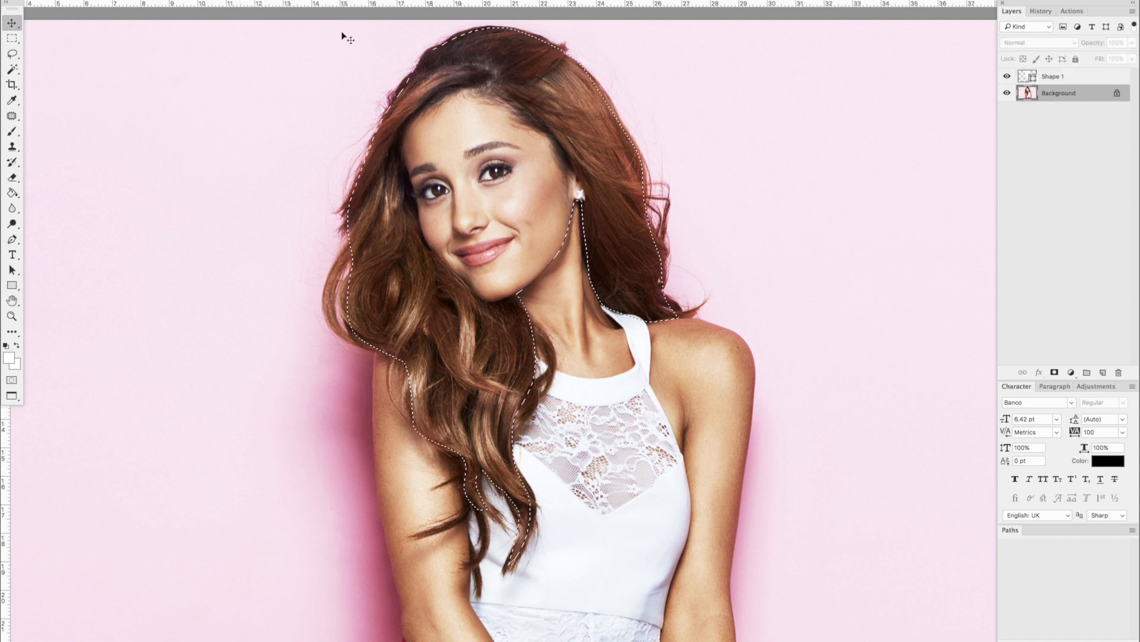
key(ctrl+j)
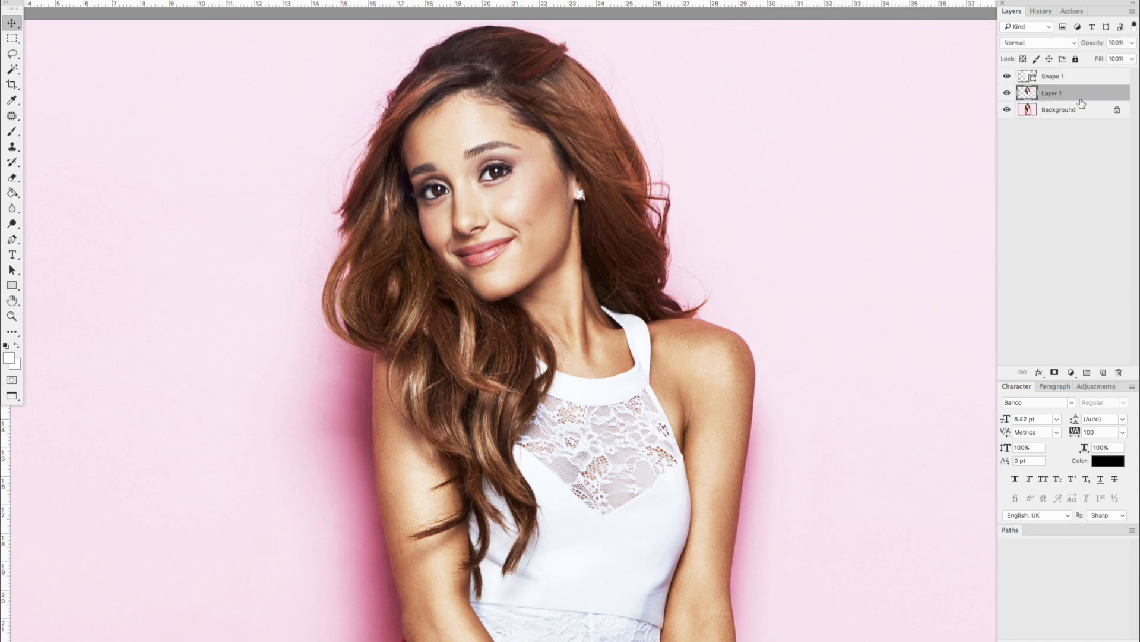
Step: Cut the separated head from the portrait and paste it into the chair document above the leg layers
drag(506, 212, 249, 225)
key(ctrl+a)
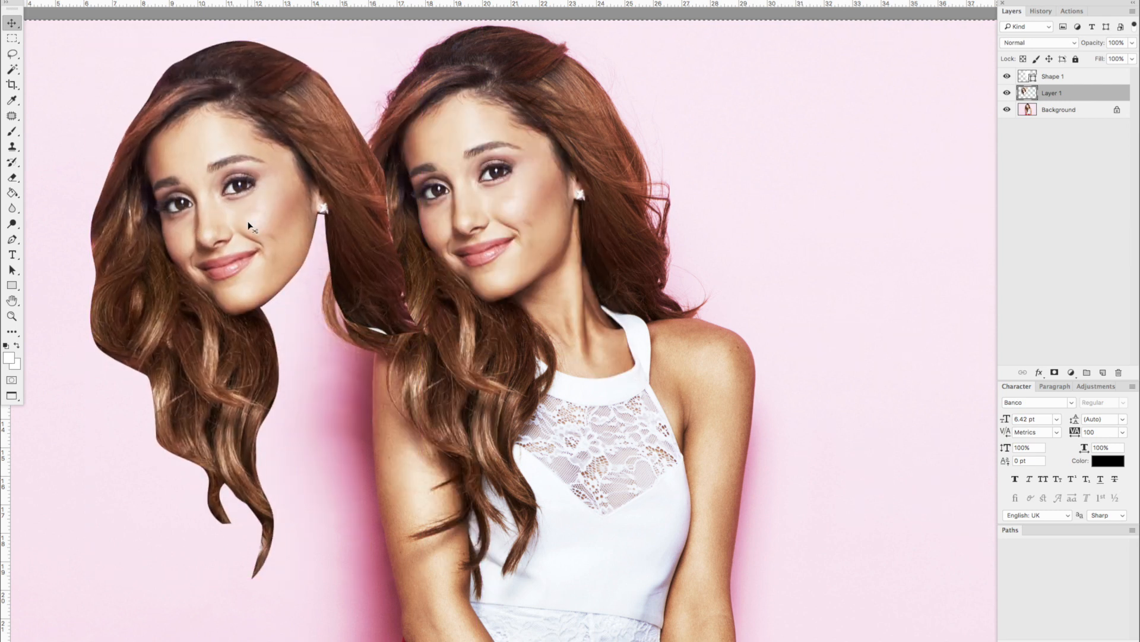
key(ctrl+x)
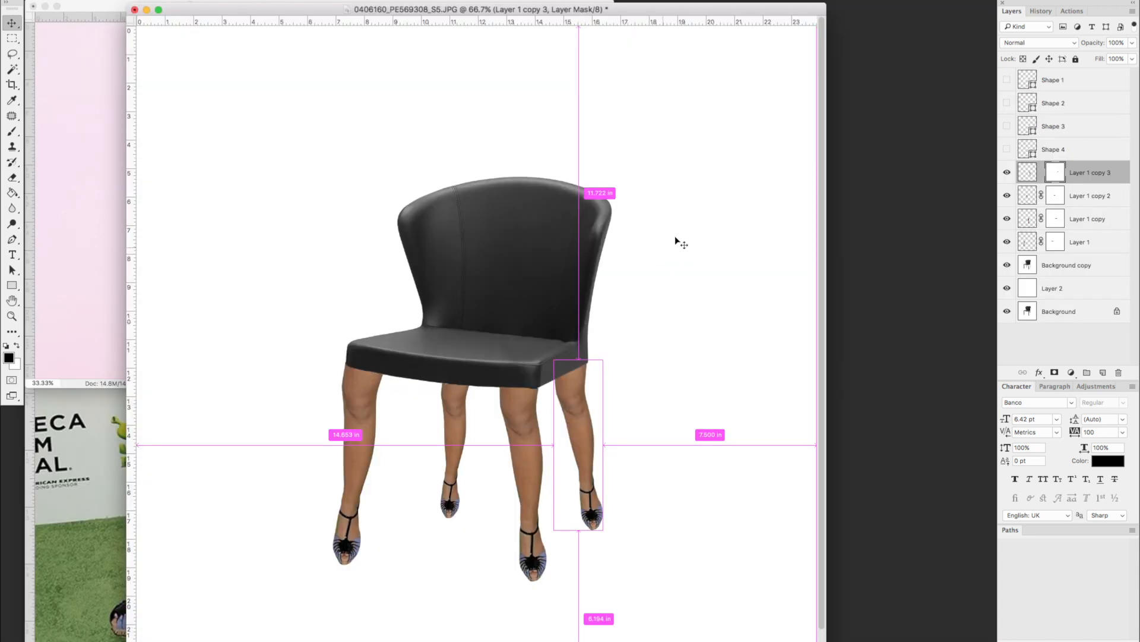
key(ctrl+v)
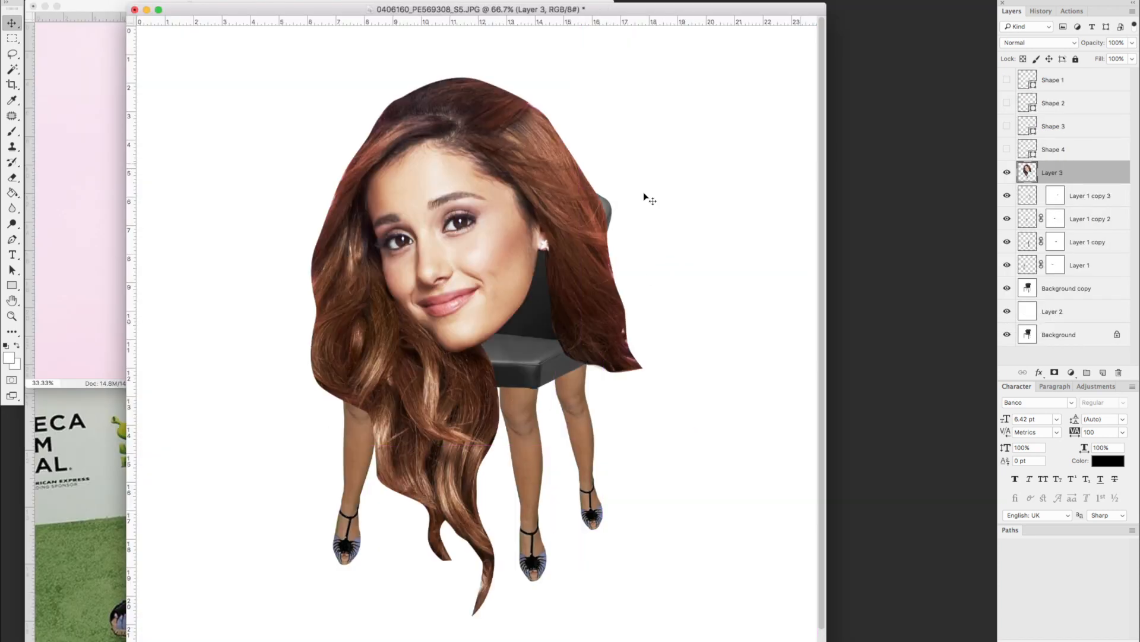
Step: Scale the head down, rotate it slightly clockwise and position it over the upper edge of the chair's backrest
key(ctrl+t)
drag(645, 616, 579, 374)
drag(431, 158, 518, 144)
drag(645, 109, 676, 143)
drag(525, 143, 532, 129)
drag(561, 368, 544, 324)
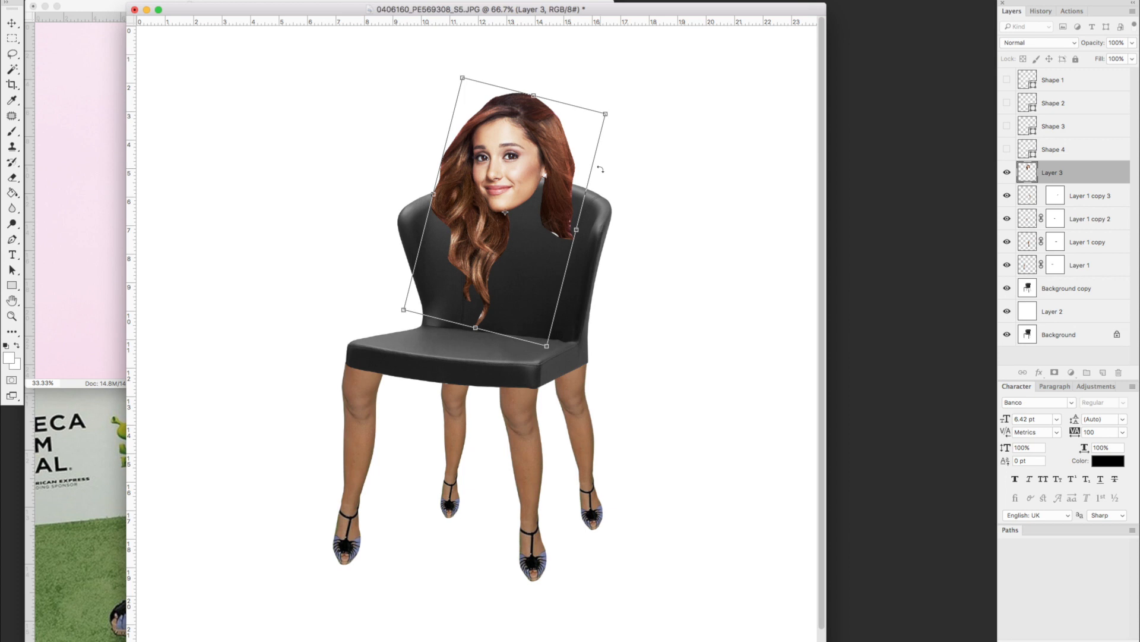
key(Return)
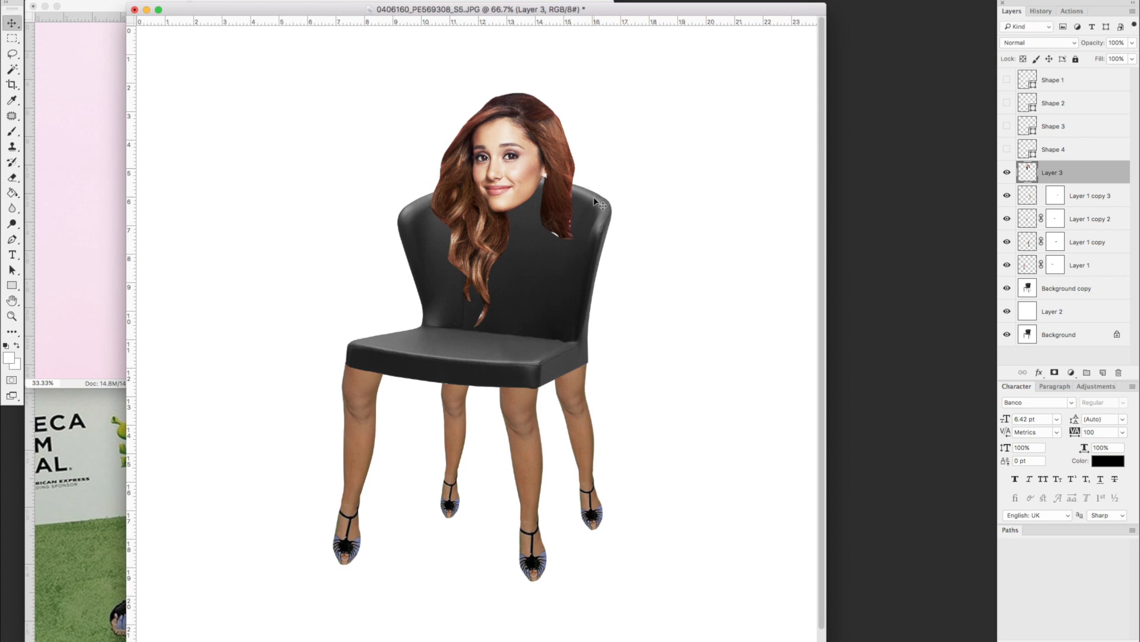
Step: Hide the head layer and draw a Pen outline along the backrest's upper and right edges, extending down over the backrest
key(super+plus)
click(1007, 176)
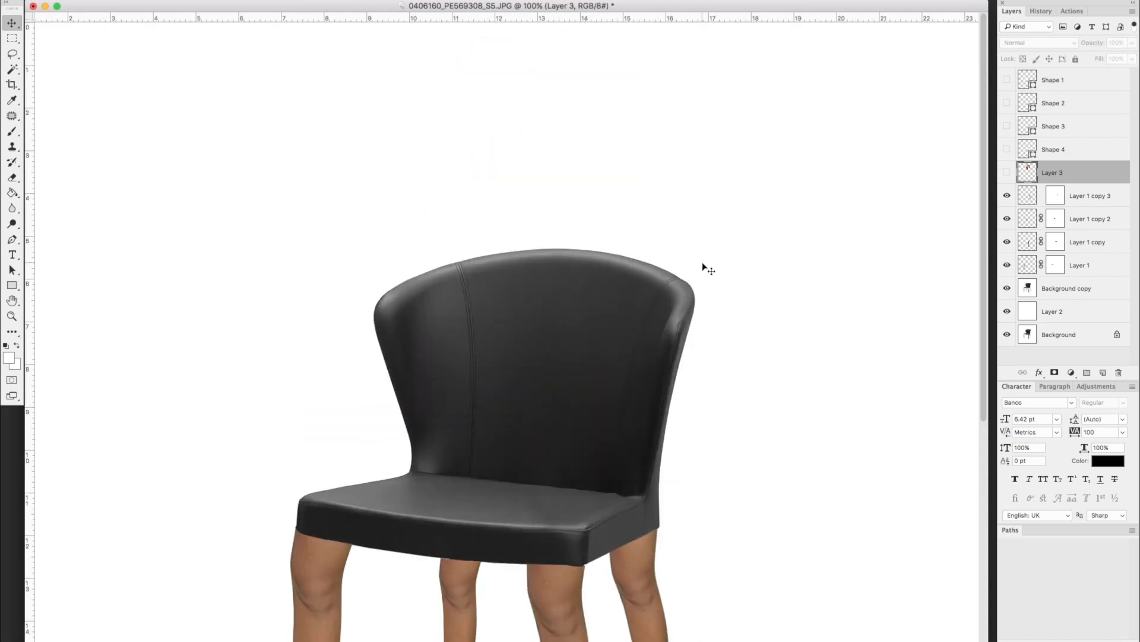
scroll(705, 267, down, 3)
key(super+plus)
key(p)
scroll(705, 267, up, 6)
scroll(705, 268, down, 3)
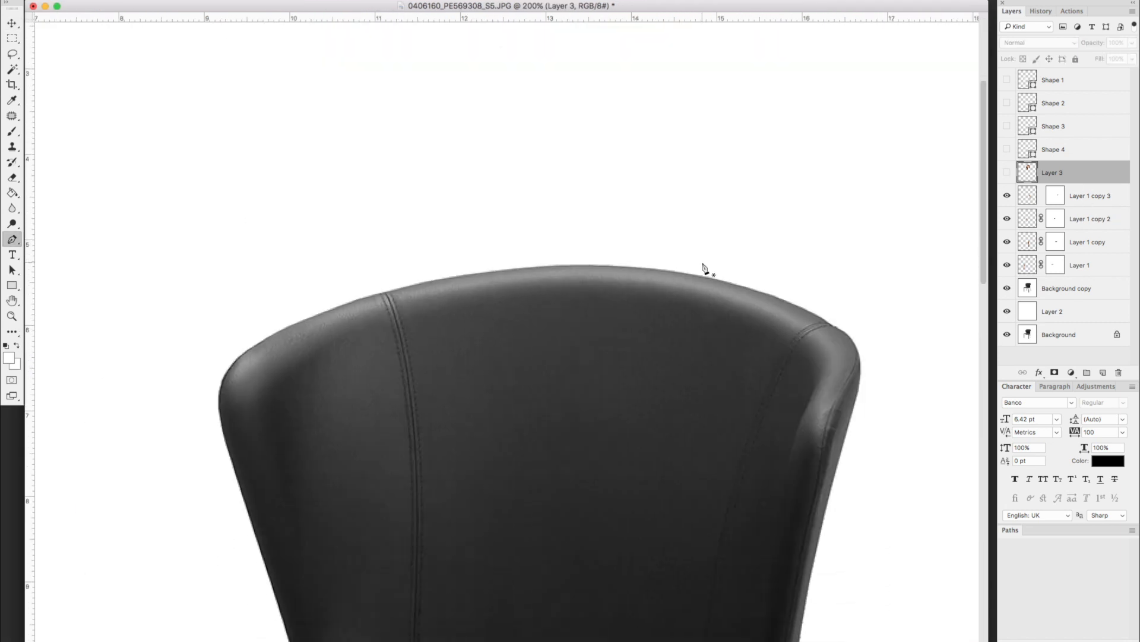
click(347, 305)
drag(557, 263, 658, 264)
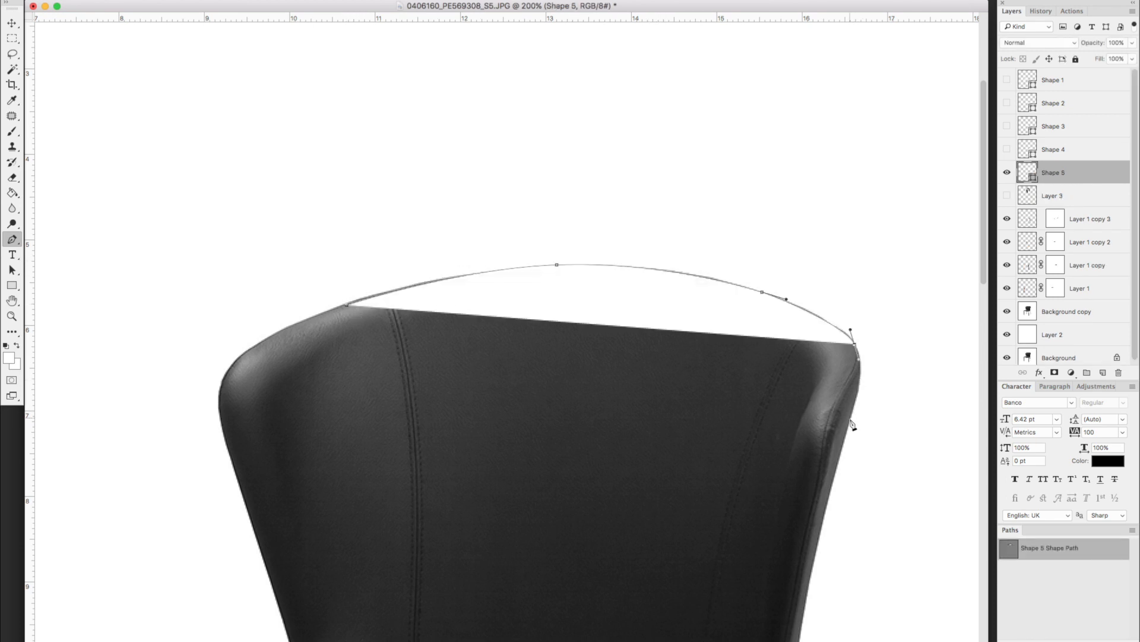
drag(850, 420, 840, 445)
click(801, 550)
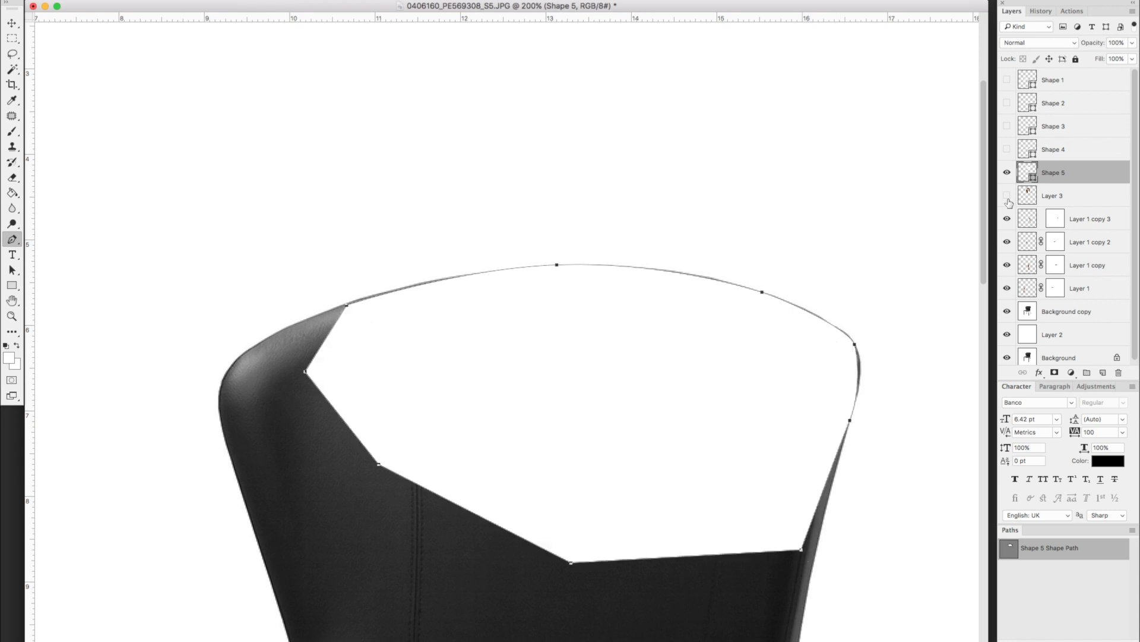
Step: Load the backrest shape as a selection, hide the shape, and add an empty layer mask to the head layer
click(1008, 197)
click(1017, 200)
click(1008, 197)
click(1008, 197)
drag(1035, 171, 1033, 169)
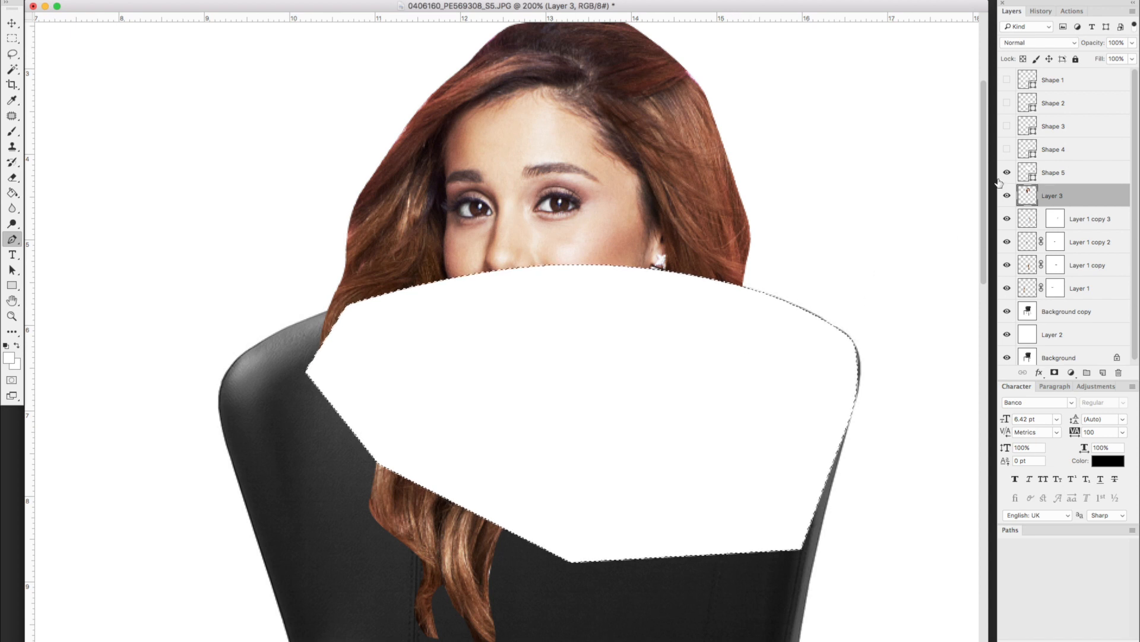
click(1007, 172)
key(m)
click(1056, 373)
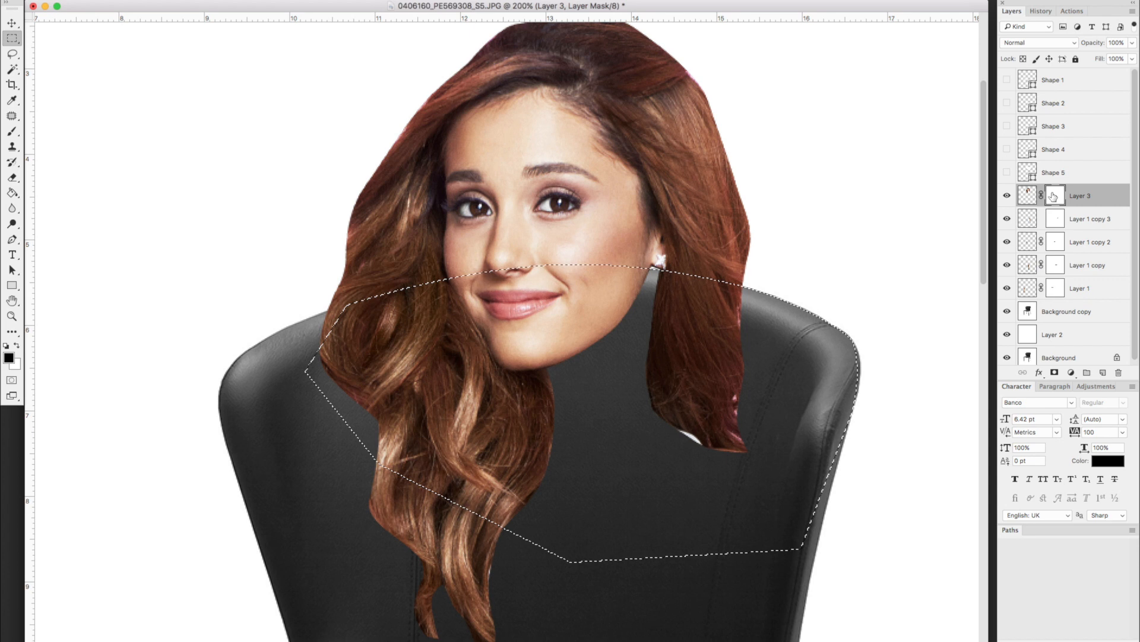
Step: Paint black on the head's mask inside the selection to hide the right-hand hair falling in front of the backrest
click(1007, 195)
click(1007, 196)
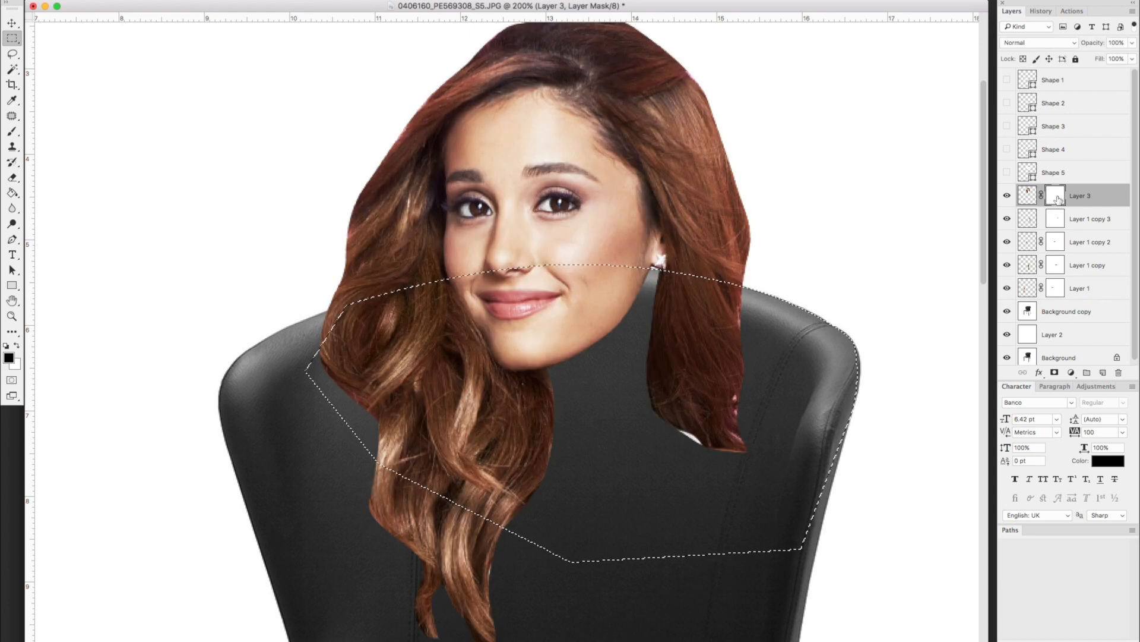
click(12, 131)
mouse_move(713, 319)
mouse_down()
mouse_move(675, 288)
mouse_move(734, 295)
mouse_move(677, 292)
mouse_move(676, 319)
mouse_move(683, 279)
mouse_move(668, 378)
mouse_move(676, 437)
mouse_move(688, 444)
mouse_move(710, 311)
mouse_up()
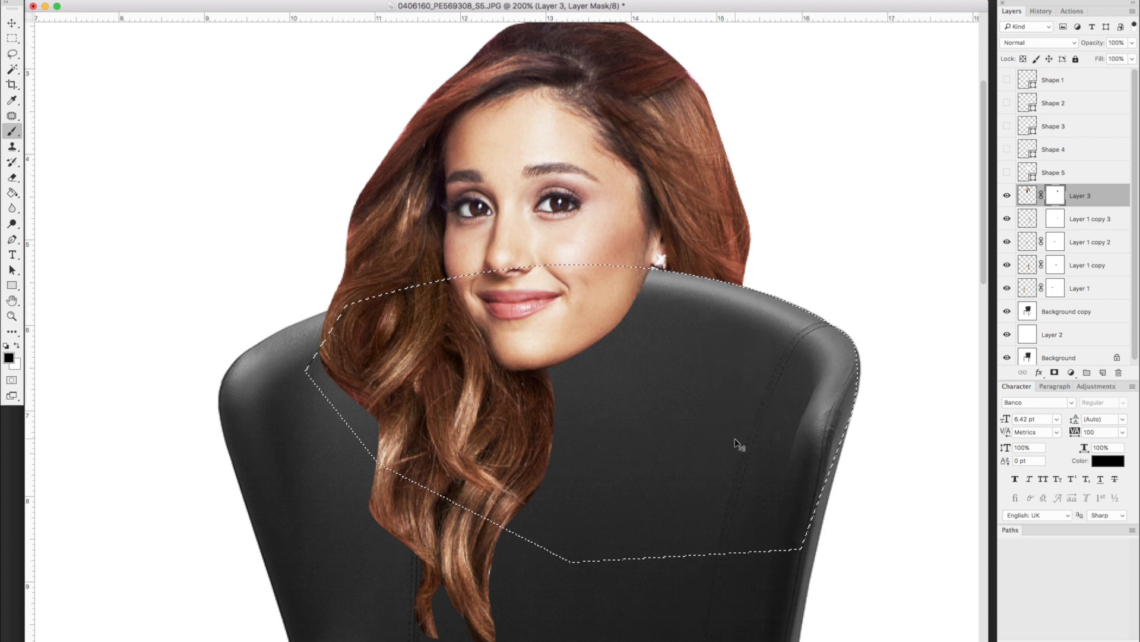
Step: Deselect the backrest area and show the whole chair document in full-screen view
key(super+minus)
key(super+minus)
key(super+minus)
key(m)
key(super+d)
drag(538, 10, 645, 10)
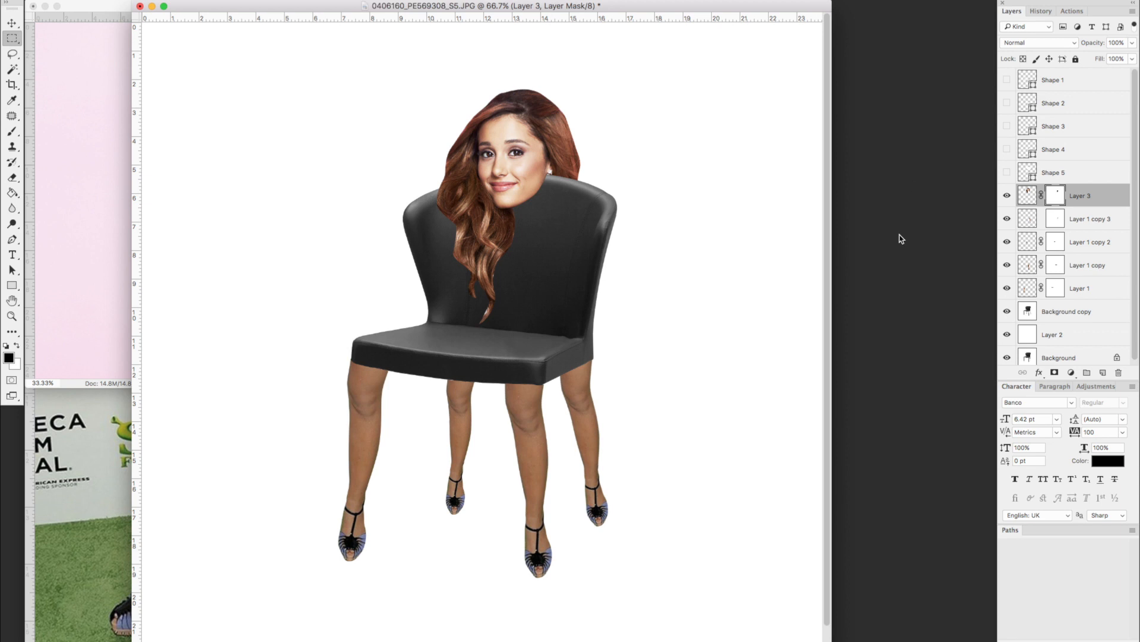
key(f)
scroll(757, 259, up, 1)
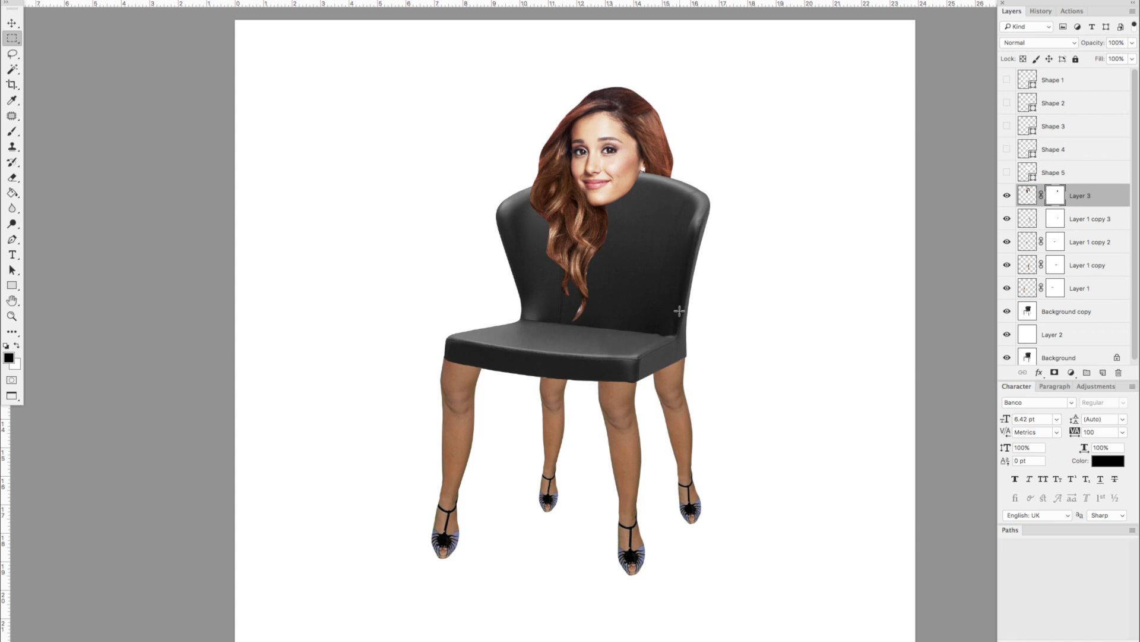
Step: Pick the Zero Effs Crew Neck Sweatshirt in the web browser's store page, and open its image in Photoshop
click(377, 640)
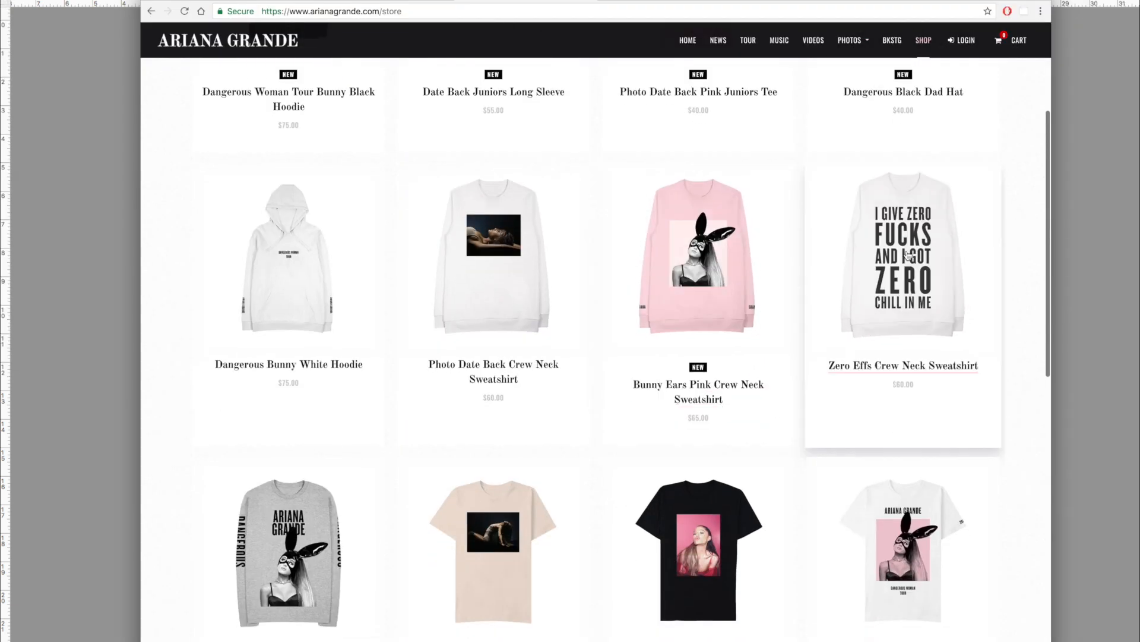
click(908, 254)
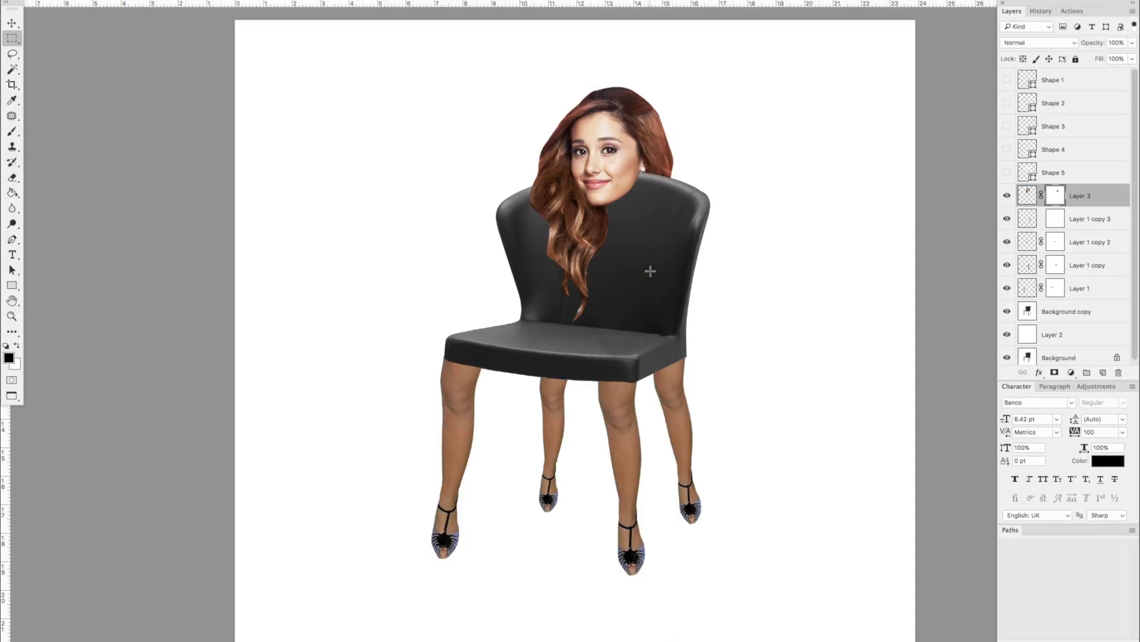
key(super+o)
double_click(543, 79)
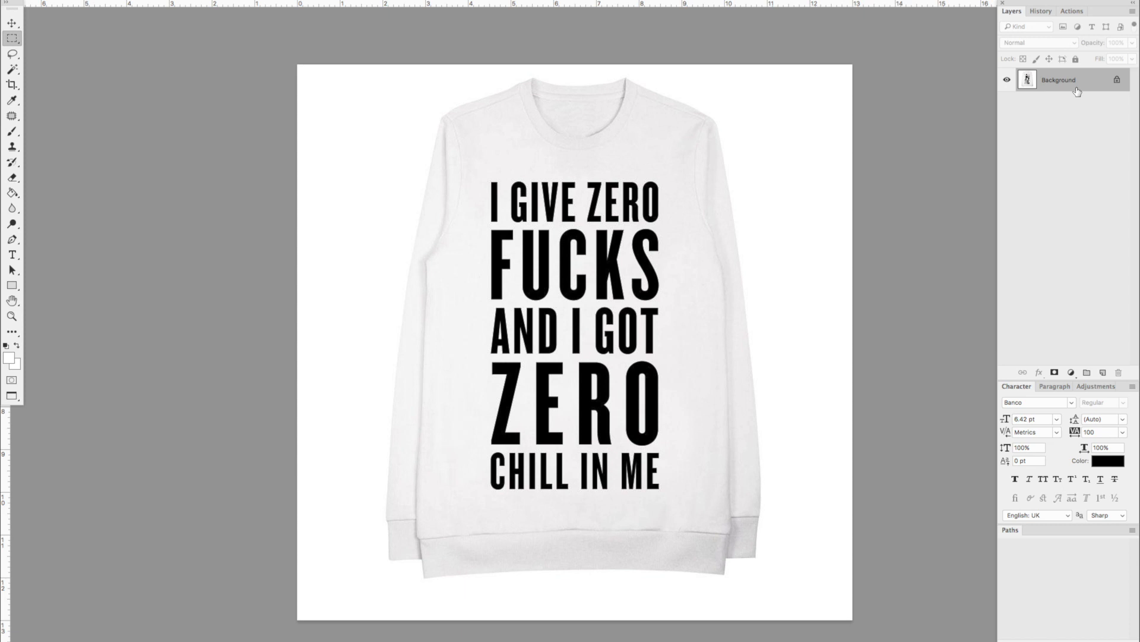
Step: Duplicate the sweatshirt's Background layer, delete everything except the black lettering using the Magic Wand, and hide the original Background
drag(1077, 91, 1103, 372)
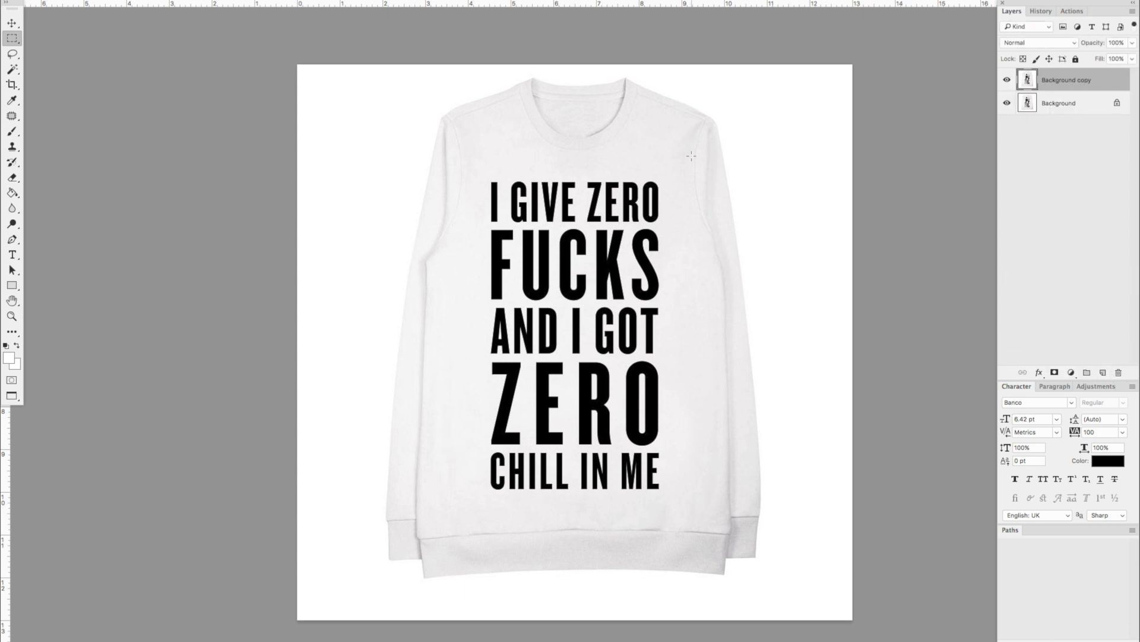
key(w)
click(667, 114)
key(Delete)
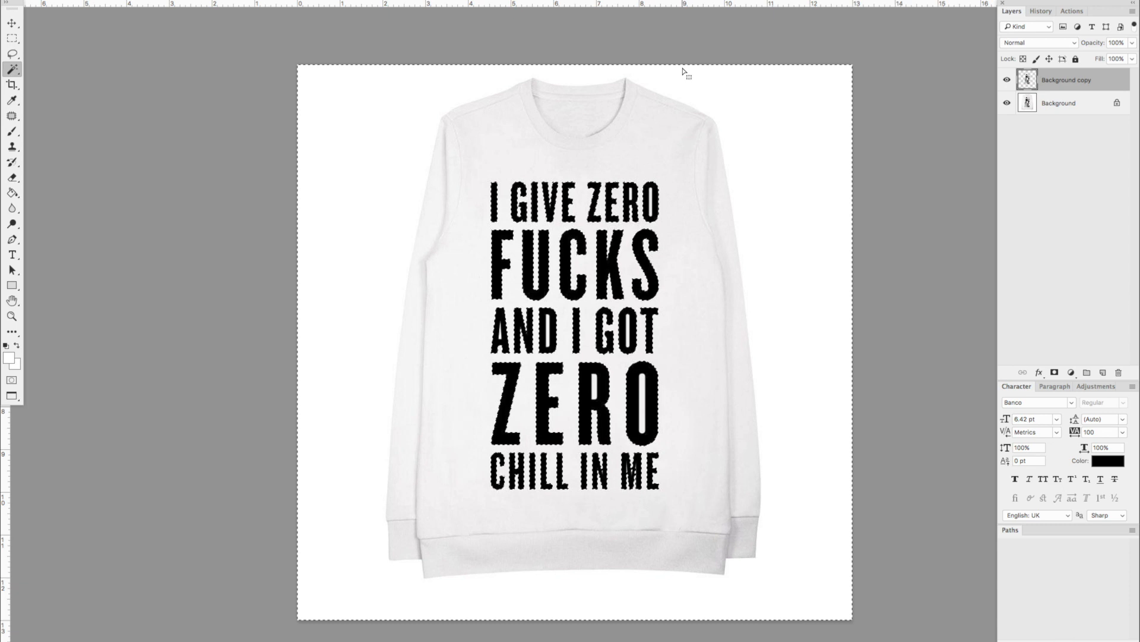
key(ctrl+d)
key(m)
click(1007, 104)
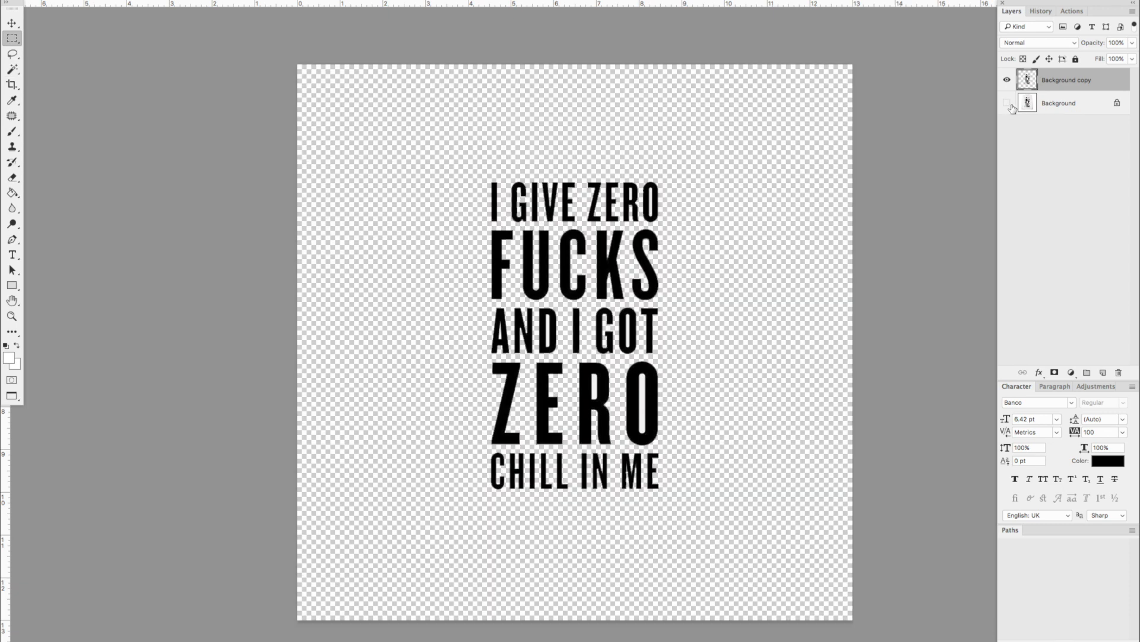
Step: Cut the lettering, close the sweatshirt image, paste the lettering into the chair document and move it left of the chair
key(ctrl+a)
key(Delete)
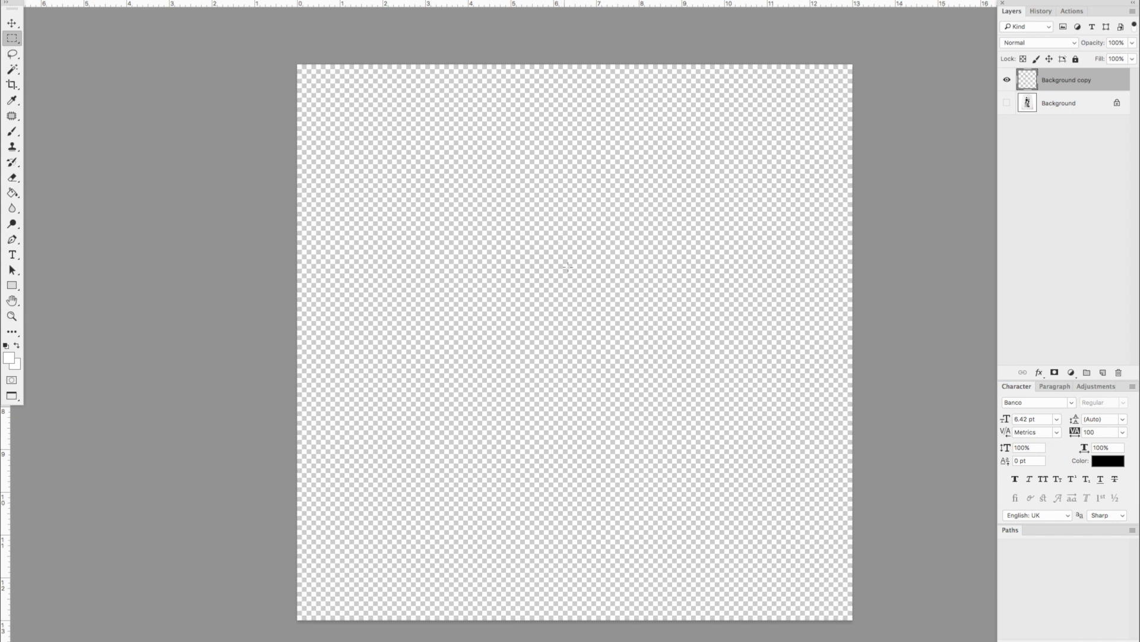
key(ctrl+w)
click(532, 203)
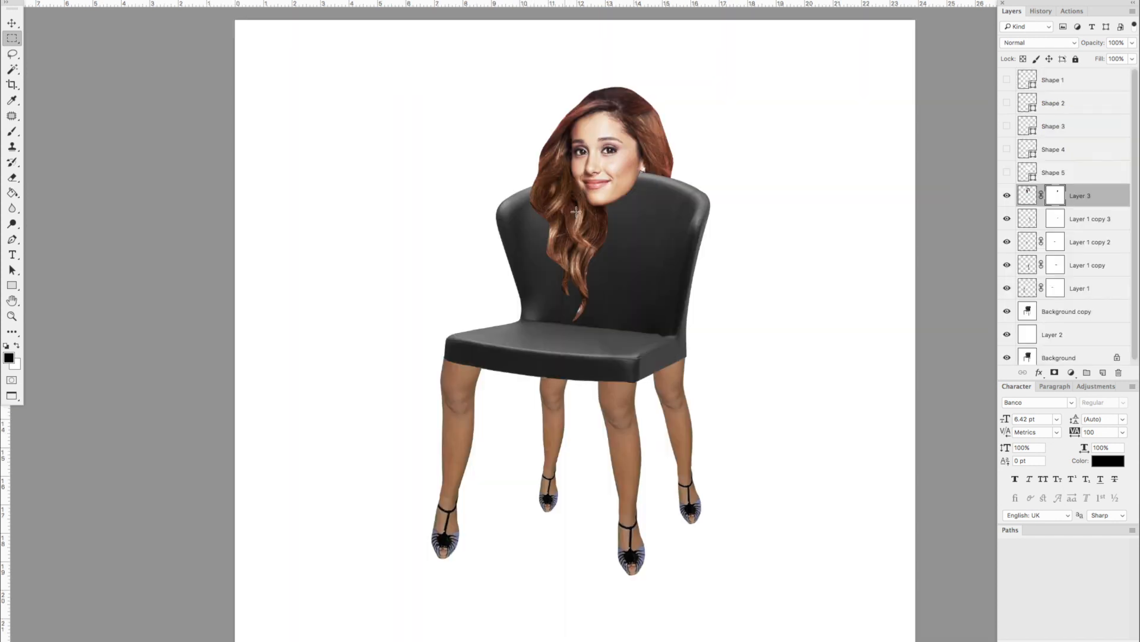
key(ctrl+v)
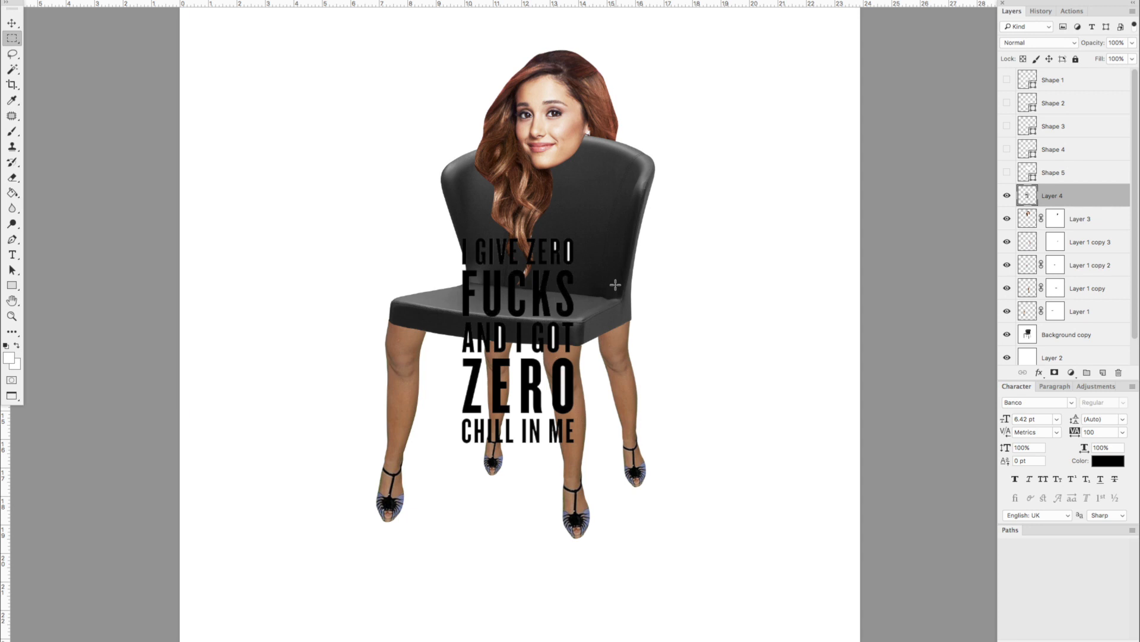
key(v)
drag(537, 288, 302, 162)
scroll(1100, 309, down, 2)
Step: Clear the white area around the chair on the Background copy layer and hide the Background layer, keeping the lettering shown
click(1101, 308)
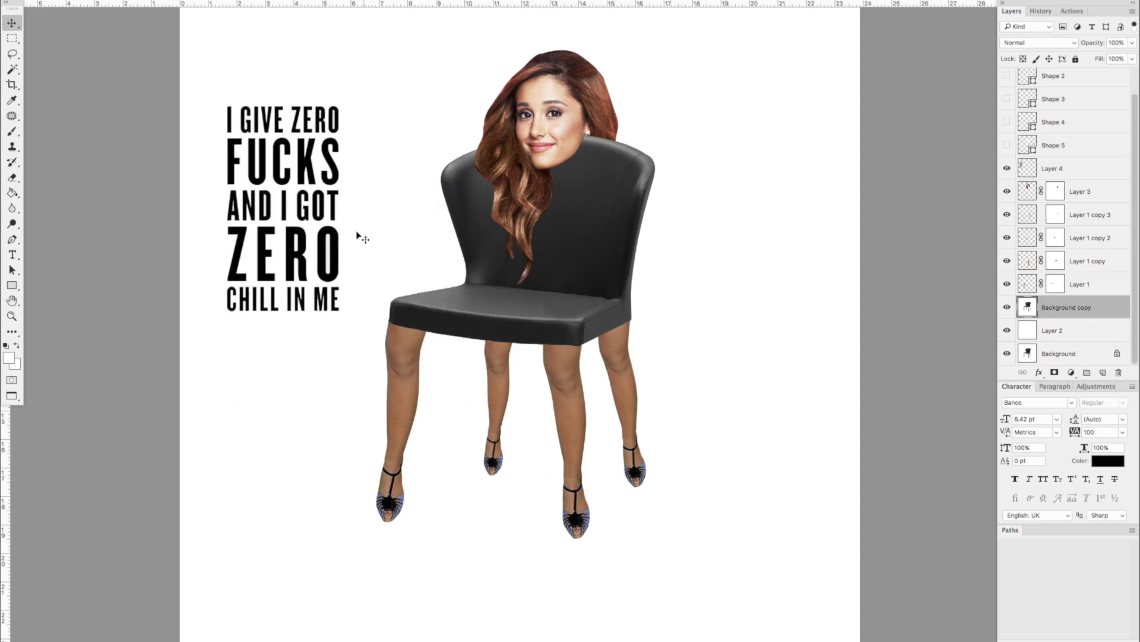
click(1009, 310)
click(1010, 309)
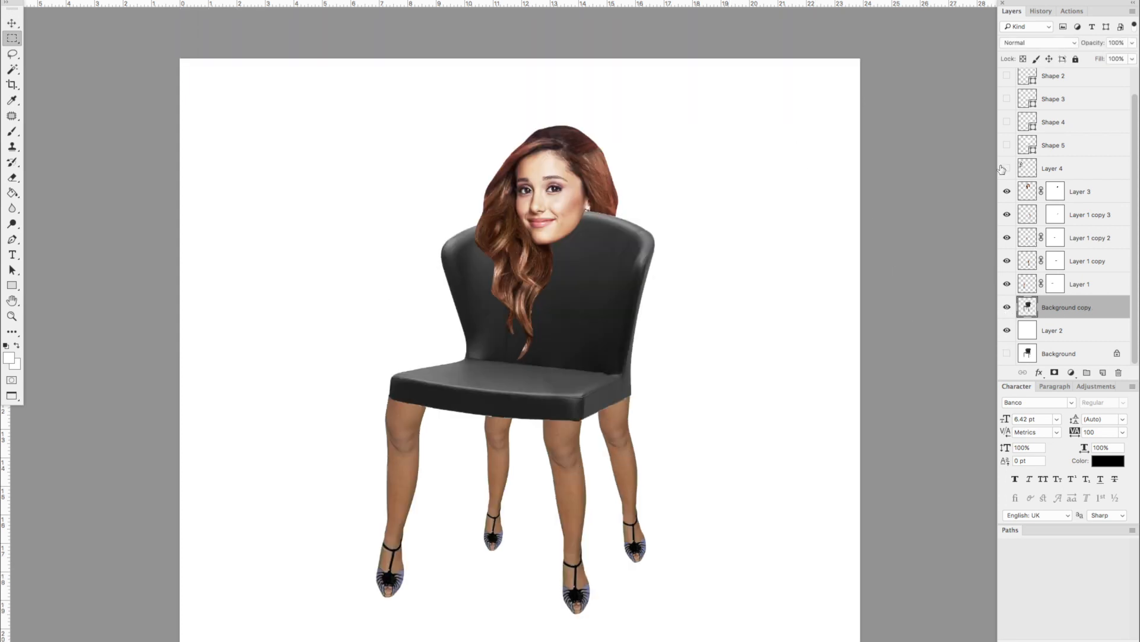
click(1006, 168)
Step: Invert the colours of the Background copy layer to turn the black chair white
click(1069, 171)
click(1099, 327)
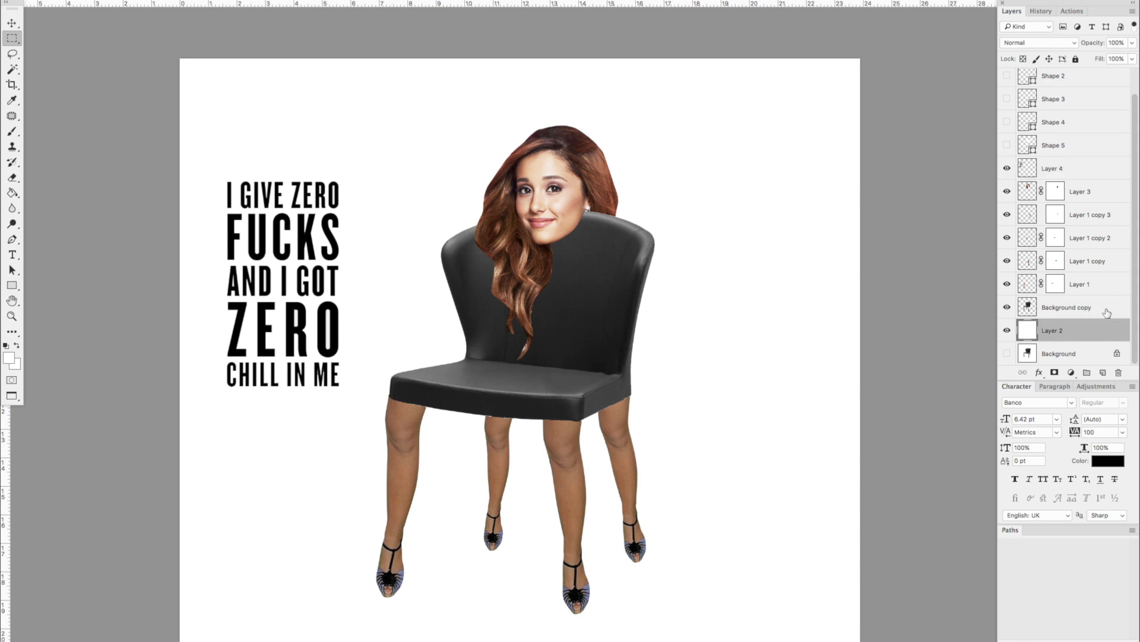
click(1107, 313)
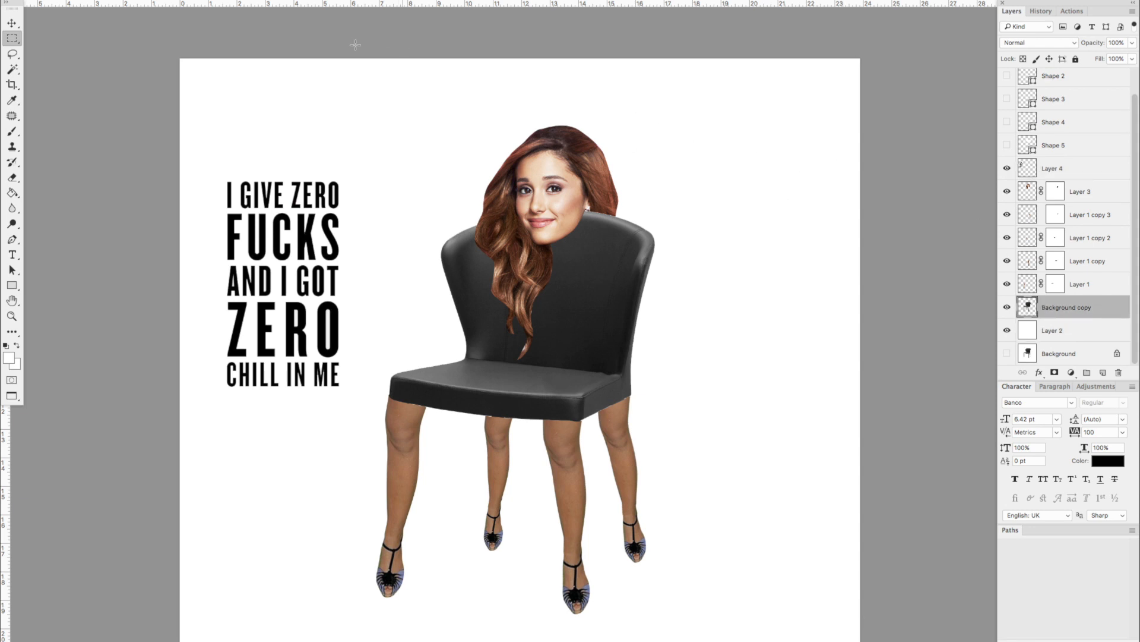
click(128, 1)
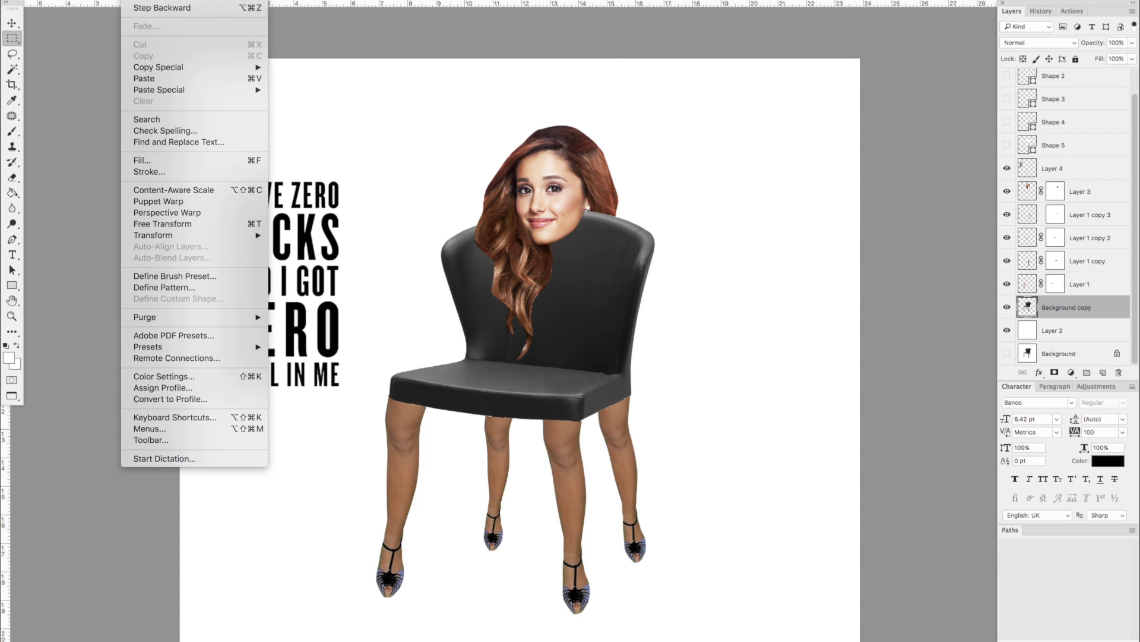
click(128, 1)
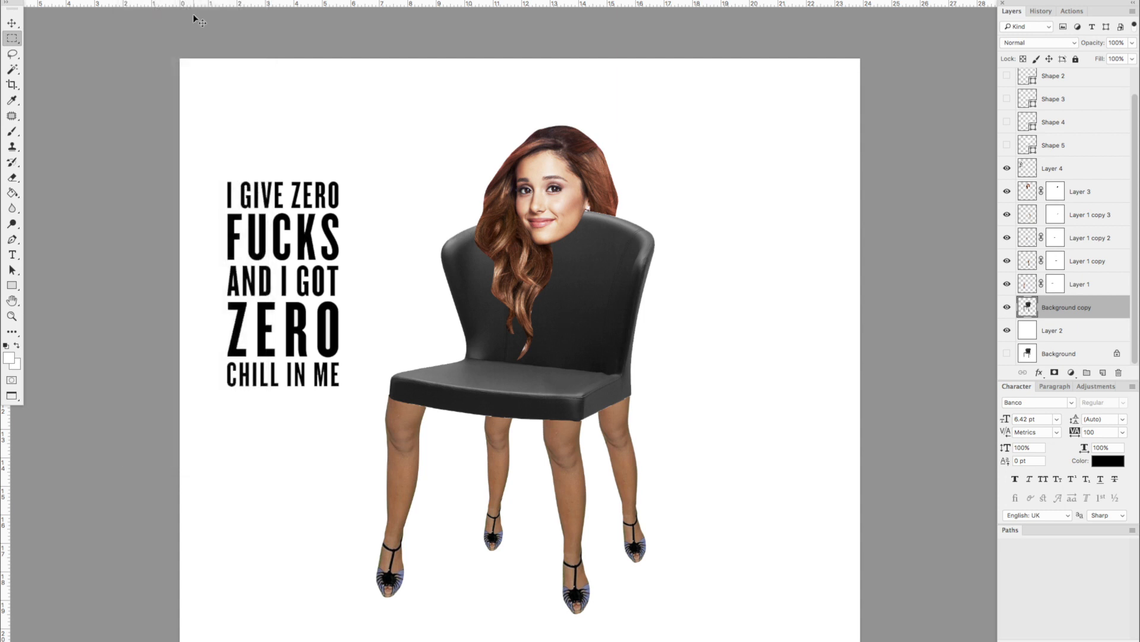
key(ctrl+i)
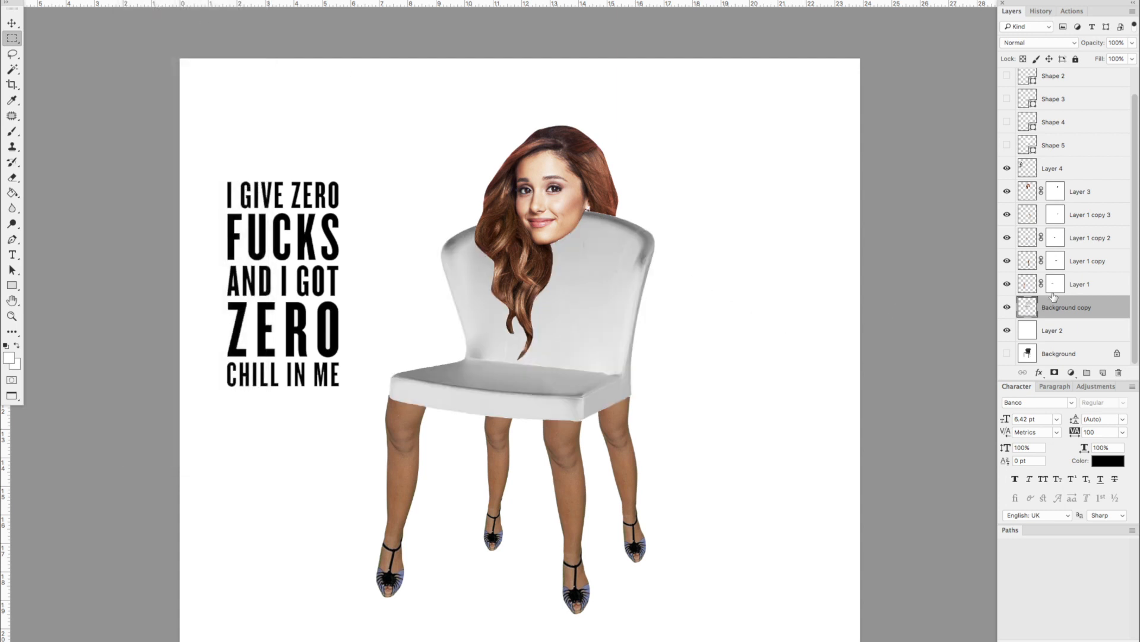
Step: Scale the lettering on Layer 4 down to a little over half size and move it closer to the chair
click(1006, 169)
click(1007, 168)
click(1079, 171)
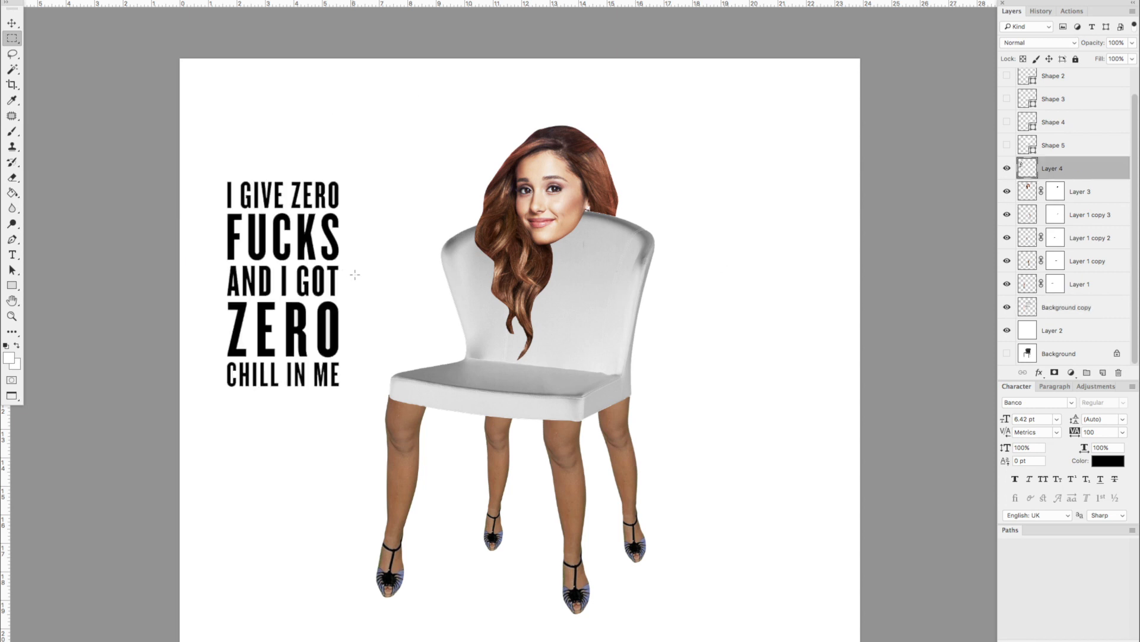
key(super+t)
drag(392, 429, 303, 300)
key(Return)
key(v)
drag(246, 171, 307, 170)
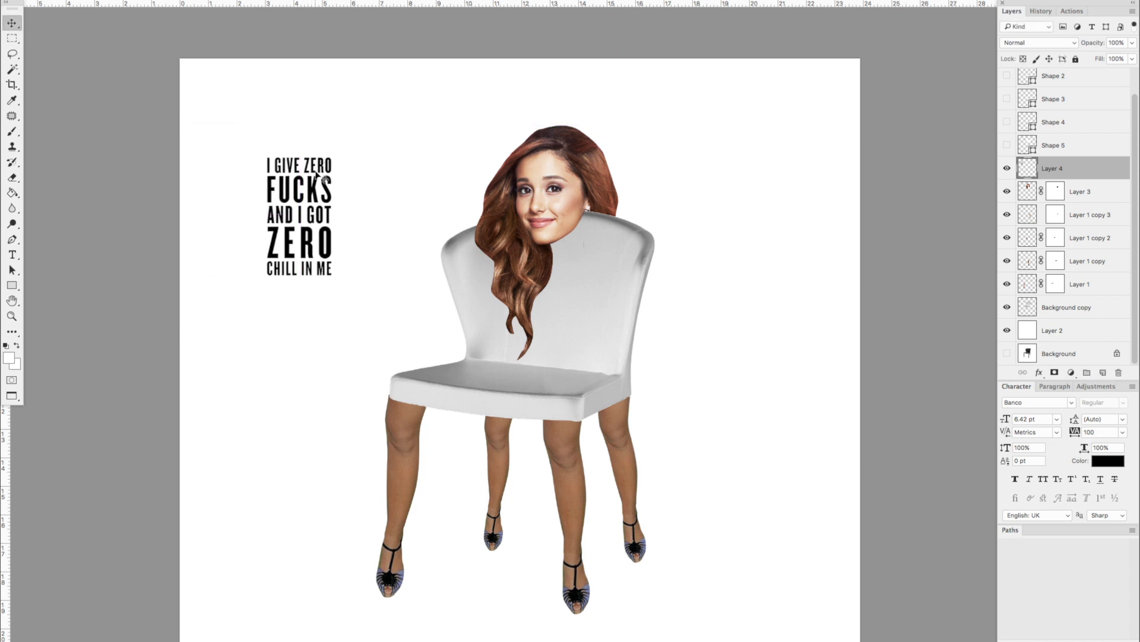
Step: Duplicate the lettering layer twice and place the copies side by side to form a row of three
drag(1104, 173, 1103, 372)
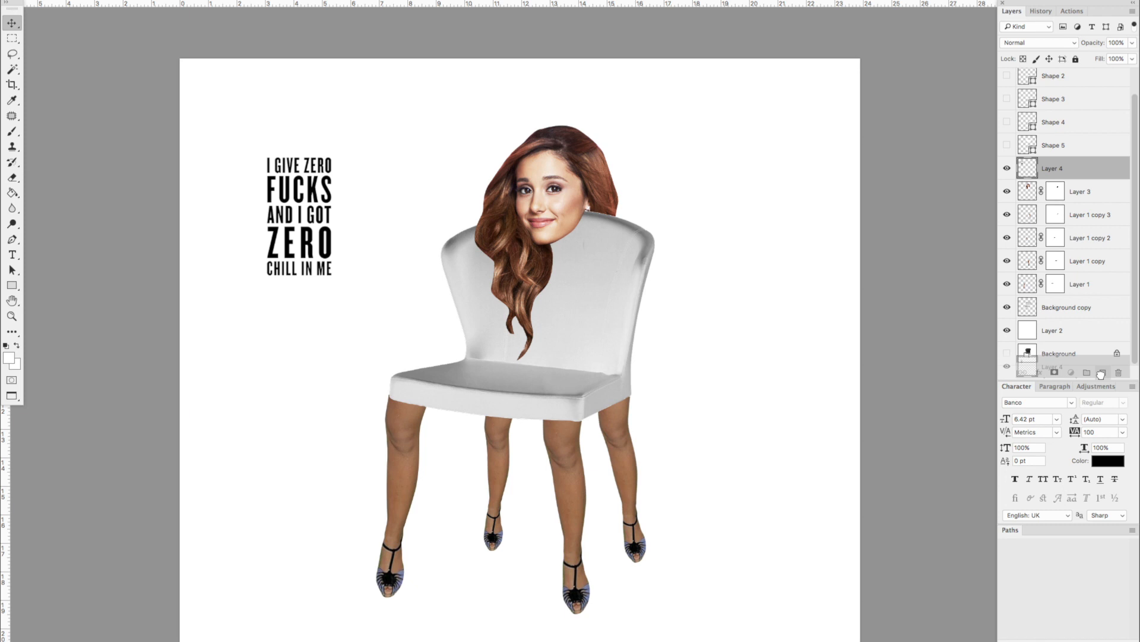
drag(327, 231, 412, 231)
drag(1096, 177, 1103, 373)
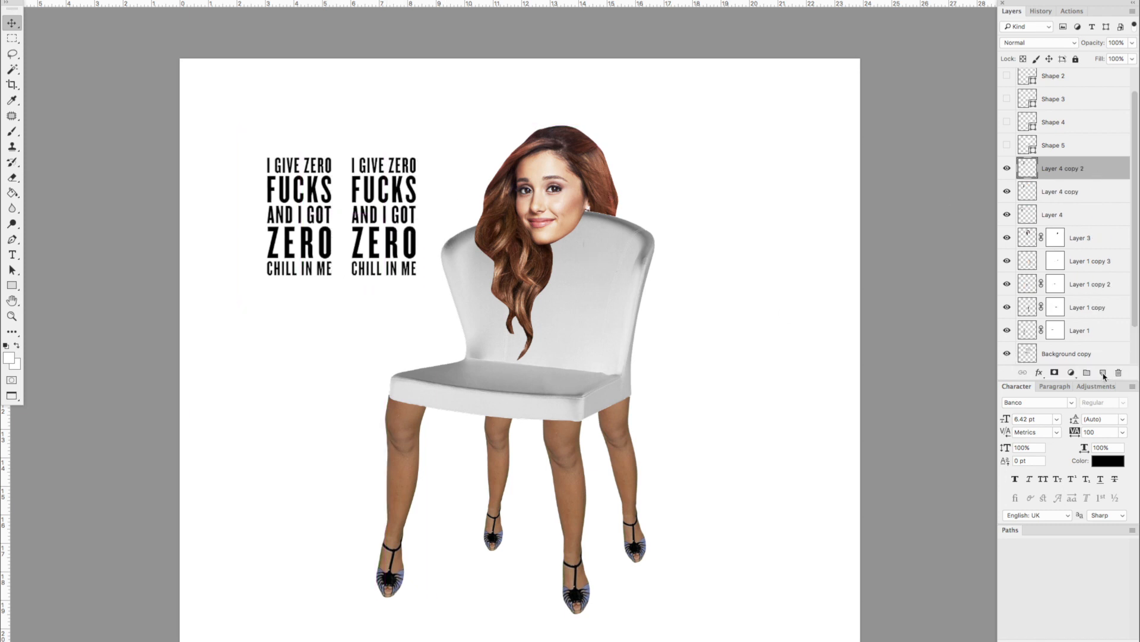
drag(398, 209, 488, 209)
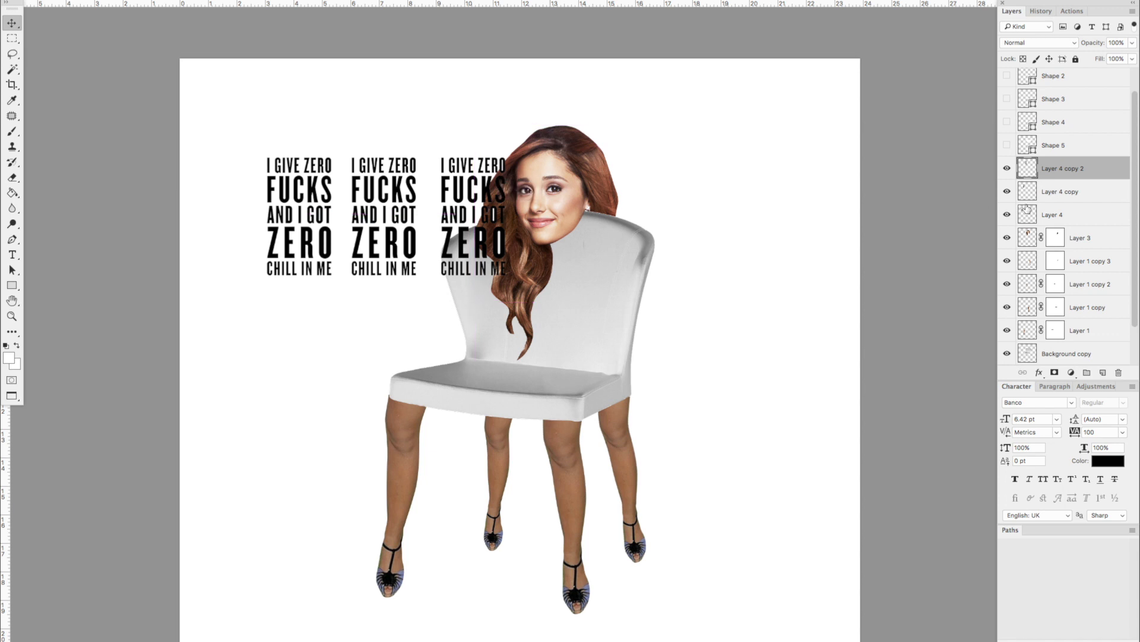
Step: Merge the three lettering layers into a single layer
shift+click(1063, 218)
right_click(1106, 191)
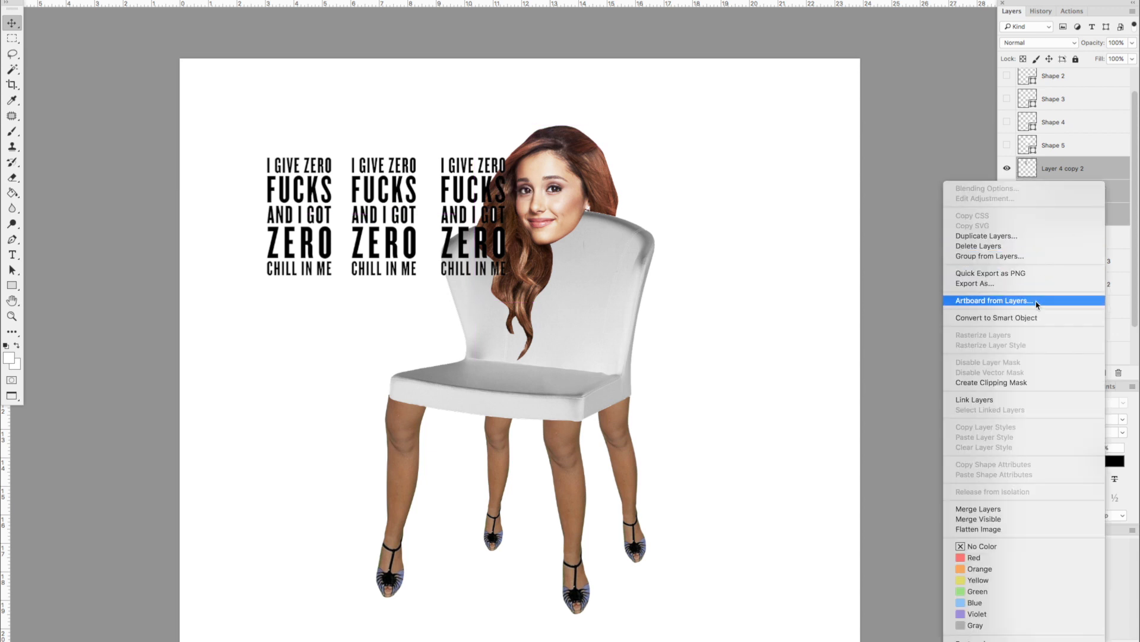
click(1008, 511)
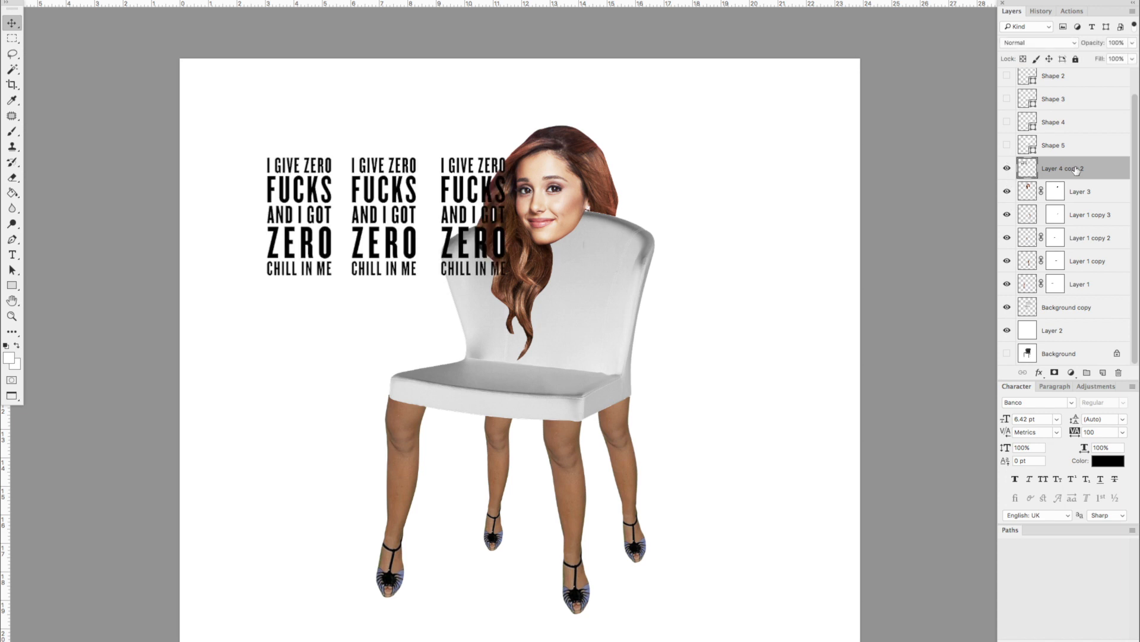
Step: Move the lettering row up and duplicate it twice, stacking the copies below to form three rows
drag(463, 201, 451, 167)
drag(1085, 168, 1102, 373)
drag(451, 172, 452, 303)
drag(1087, 171, 1103, 373)
drag(481, 301, 479, 438)
Step: Merge the three stacked lettering row layers into one layer
super+click(1069, 193)
super+click(1101, 222)
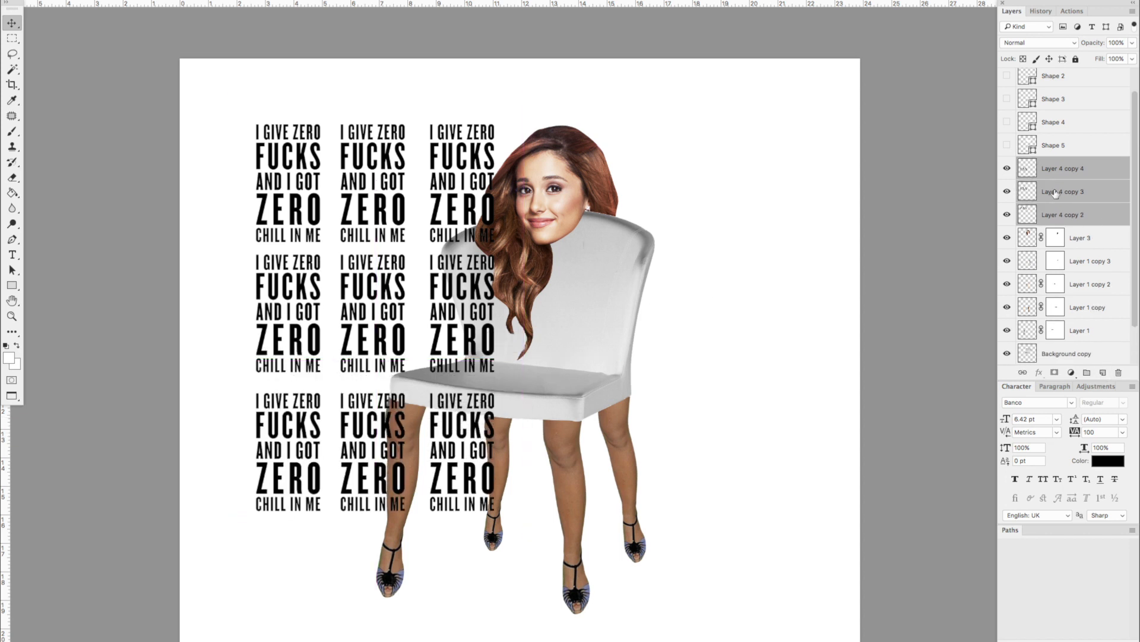
right_click(1010, 169)
click(1028, 491)
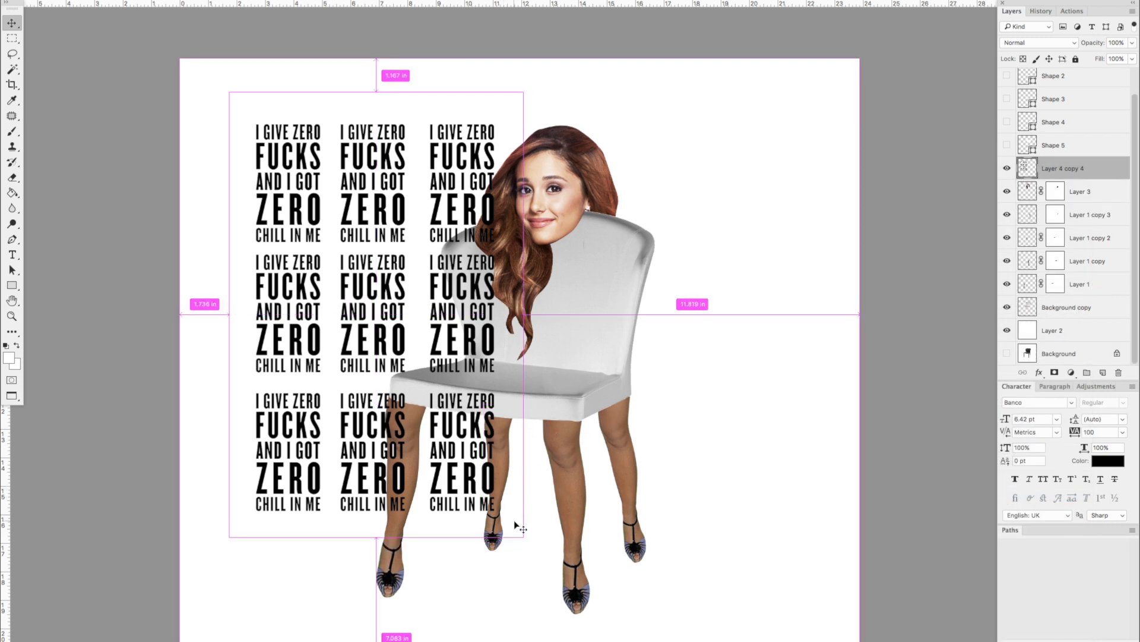
Step: Move the merged lettering over the chair and place its layer directly above Background copy, beneath the head and legs
drag(459, 294, 602, 294)
drag(1090, 171, 1063, 296)
click(1007, 284)
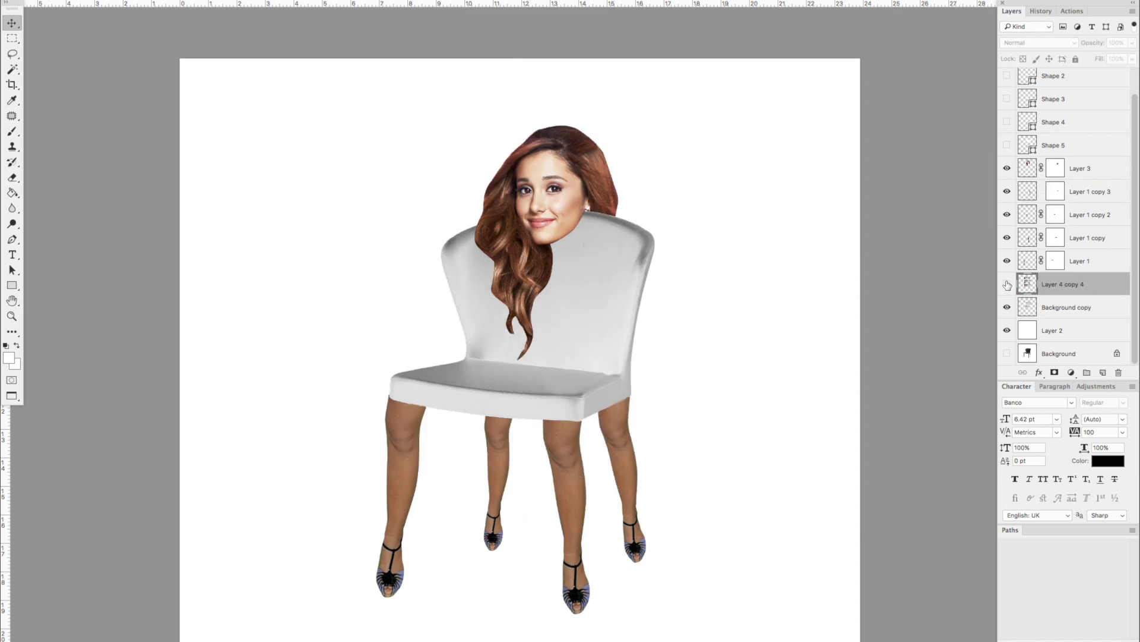
click(1007, 283)
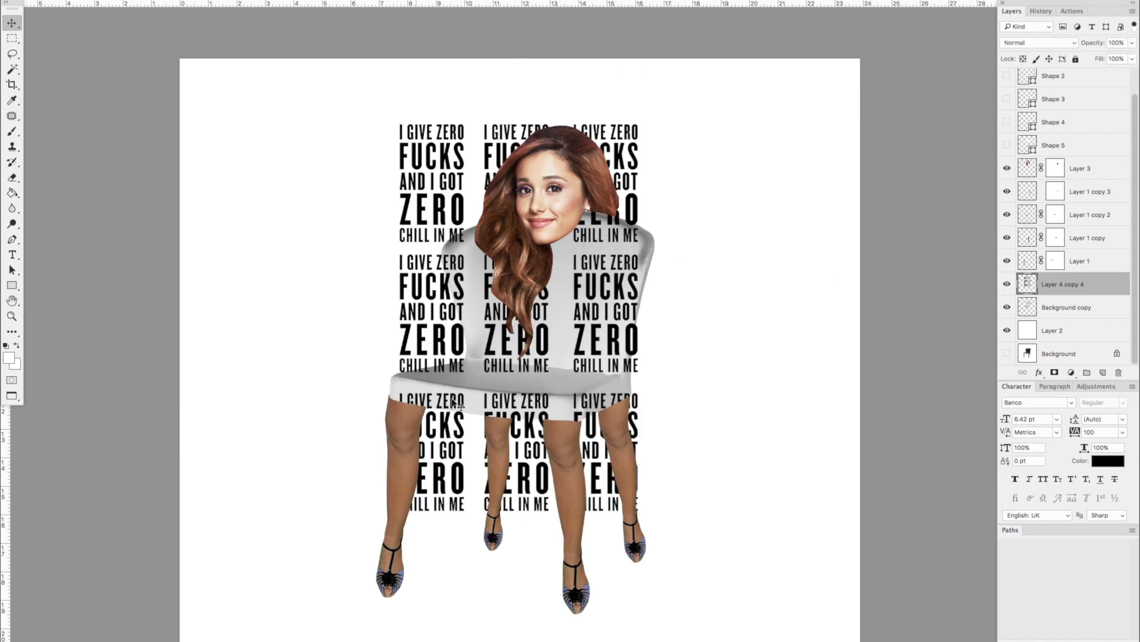
scroll(1072, 151, up, 1)
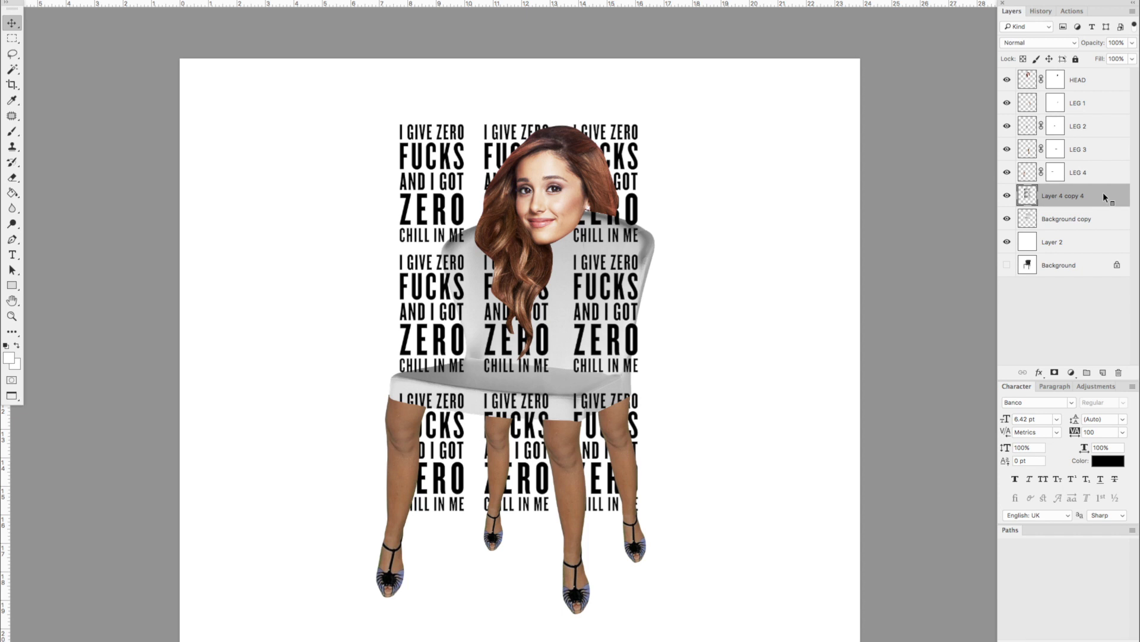
Step: Clip the lettering layer to the Background copy chair layer with a clipping mask
right_click(1103, 197)
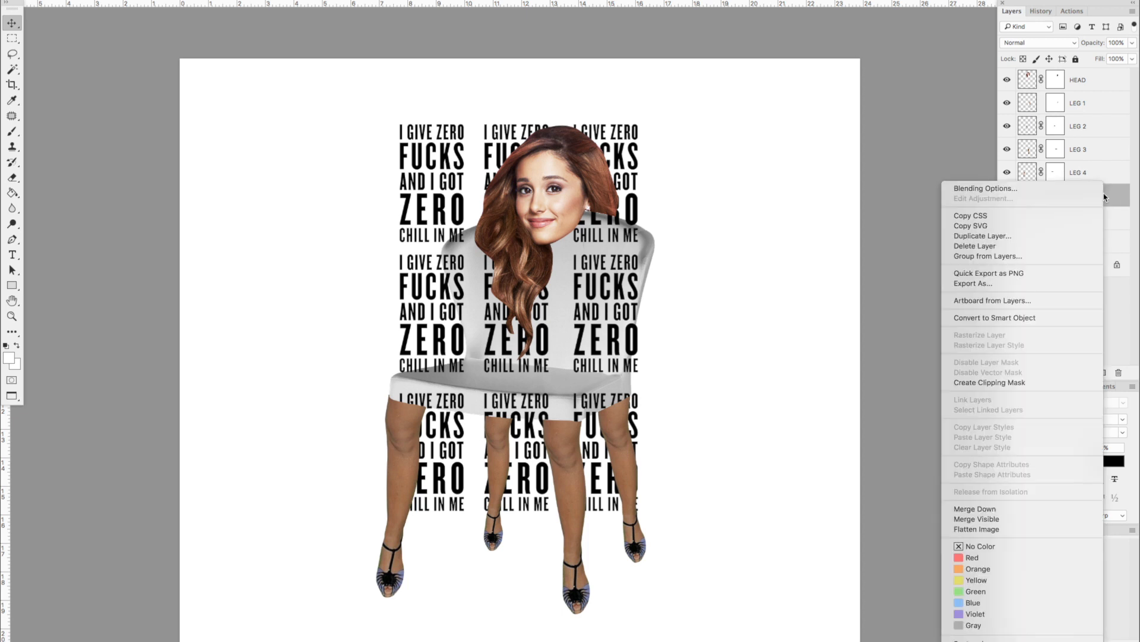
click(1045, 382)
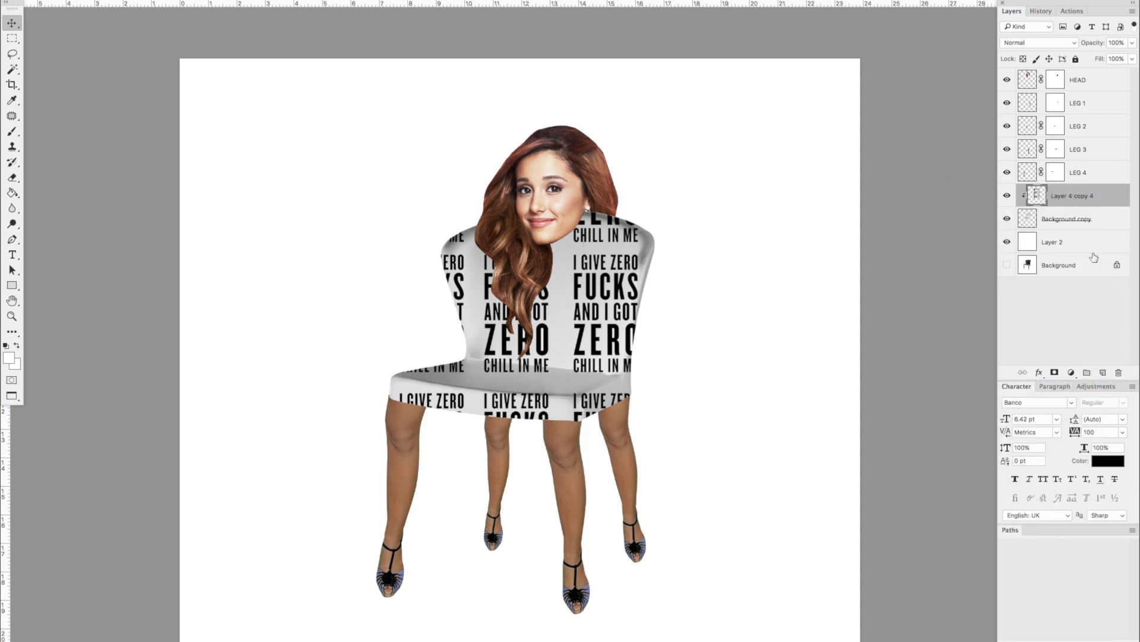
double_click(1100, 199)
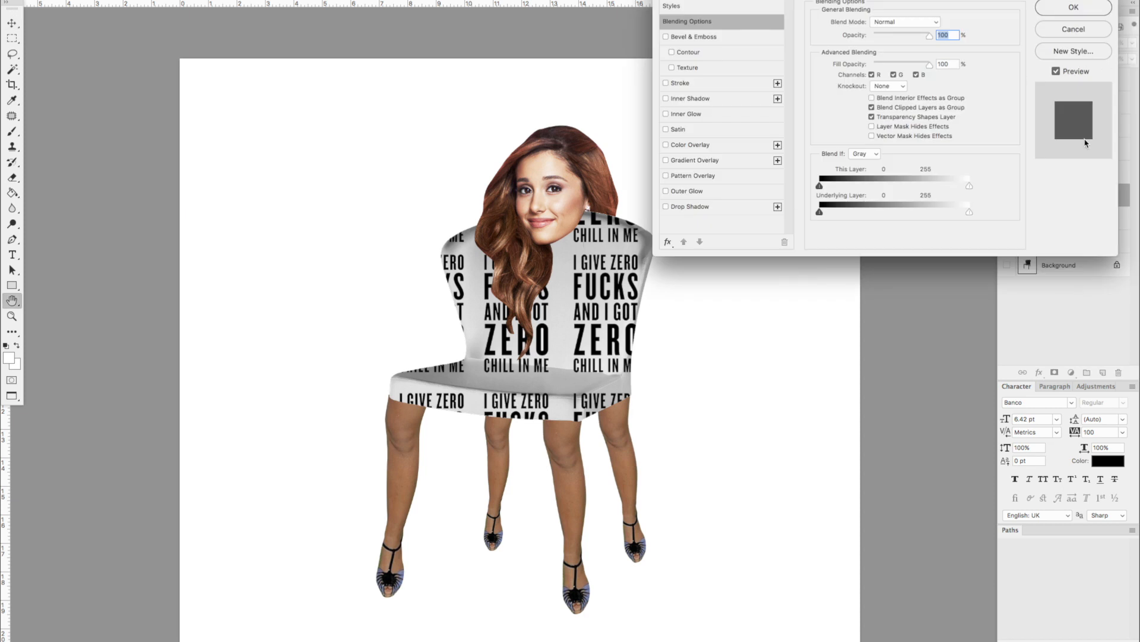
key(Escape)
Step: Reposition the clipped lettering and distort it so its lines follow the chair's perspective
drag(585, 289, 630, 313)
click(134, 1)
mouse_move(220, 238)
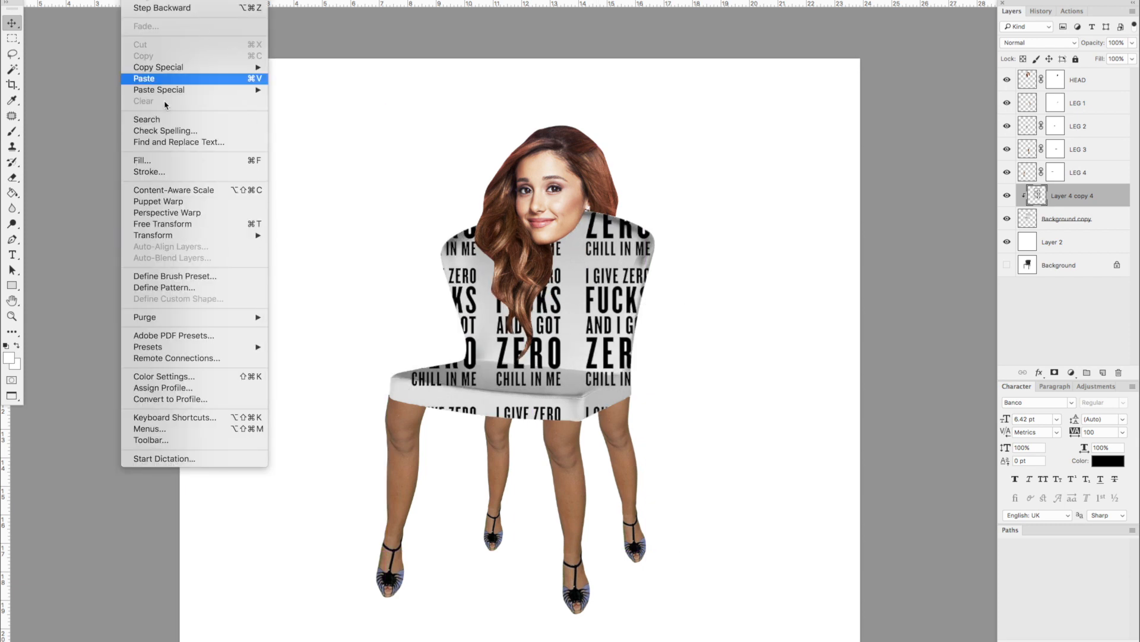
click(349, 300)
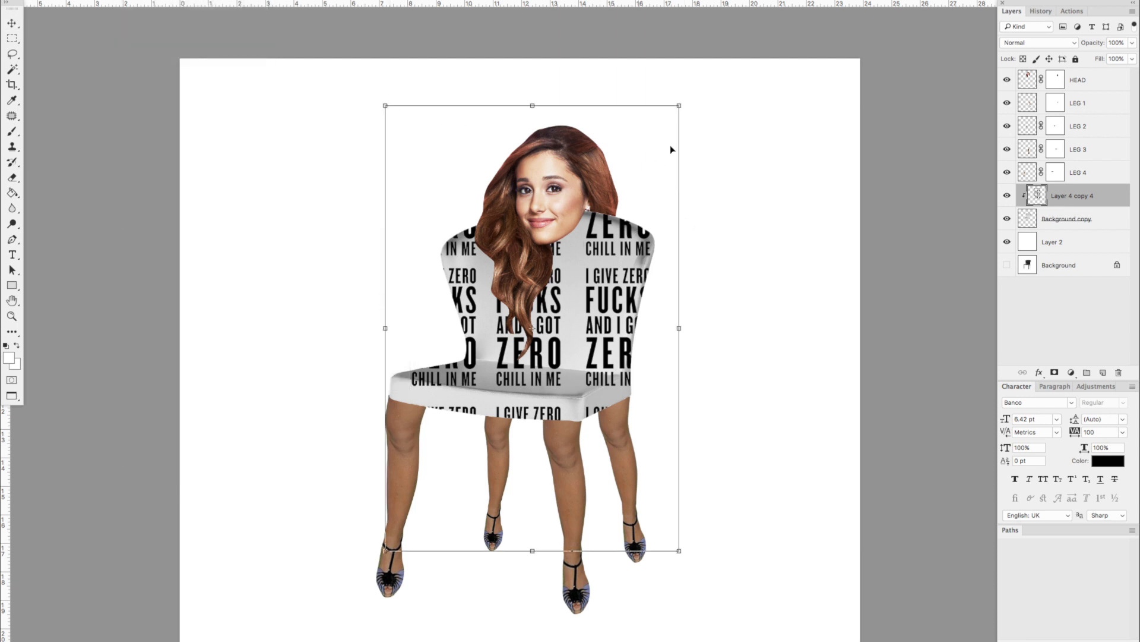
drag(679, 106, 679, 70)
drag(392, 320, 385, 299)
mouse_move(576, 330)
mouse_down()
mouse_move(566, 322)
mouse_move(578, 314)
mouse_up()
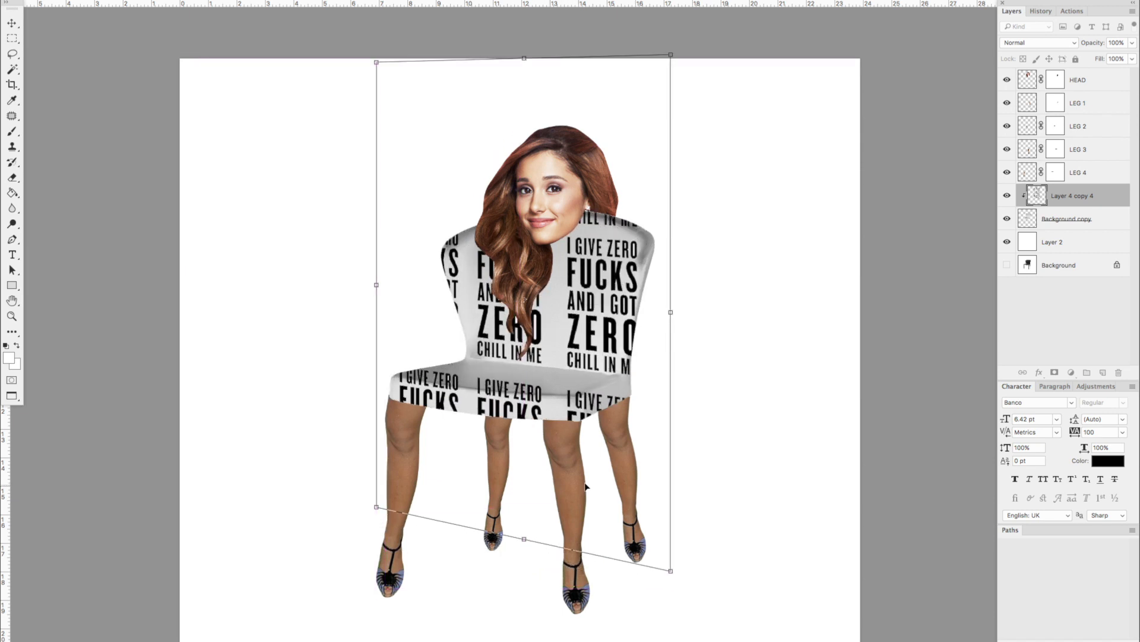
key(Return)
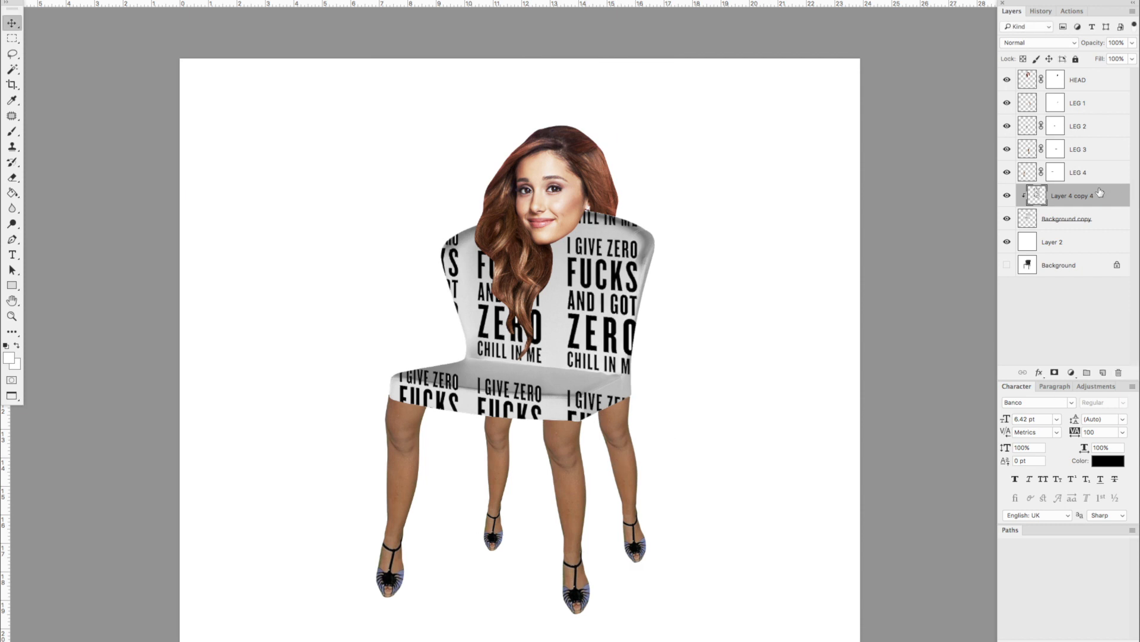
Step: Add a layer mask to the lettering layer and paint the lettering off the chair's seat in black
click(1054, 373)
click(12, 131)
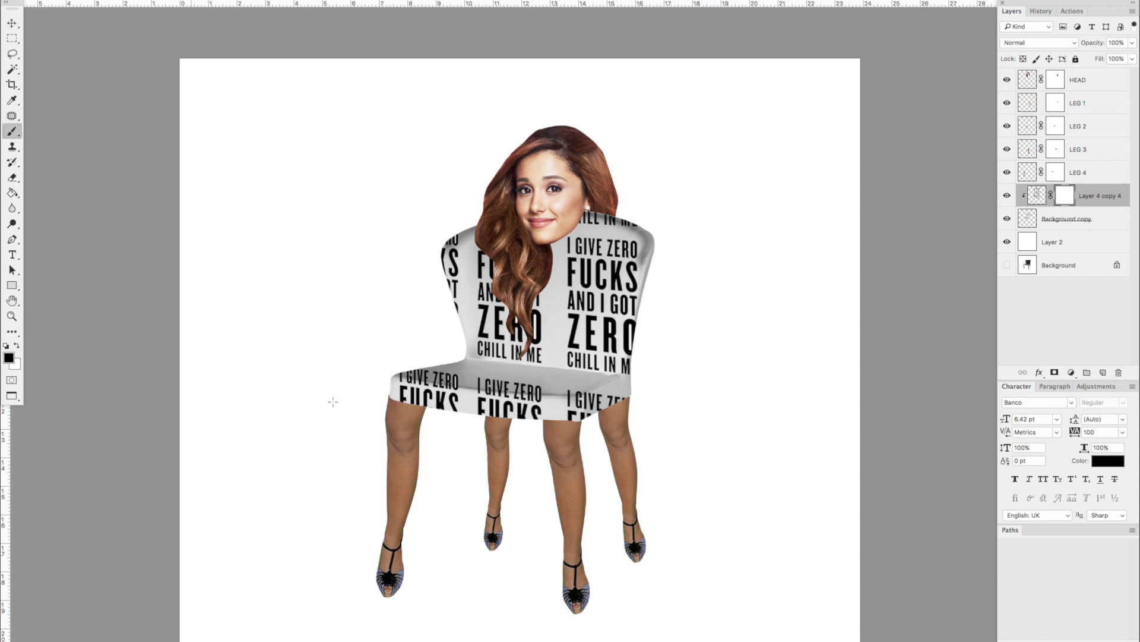
drag(610, 425, 419, 386)
scroll(829, 379, down, 3)
scroll(828, 379, up, 2)
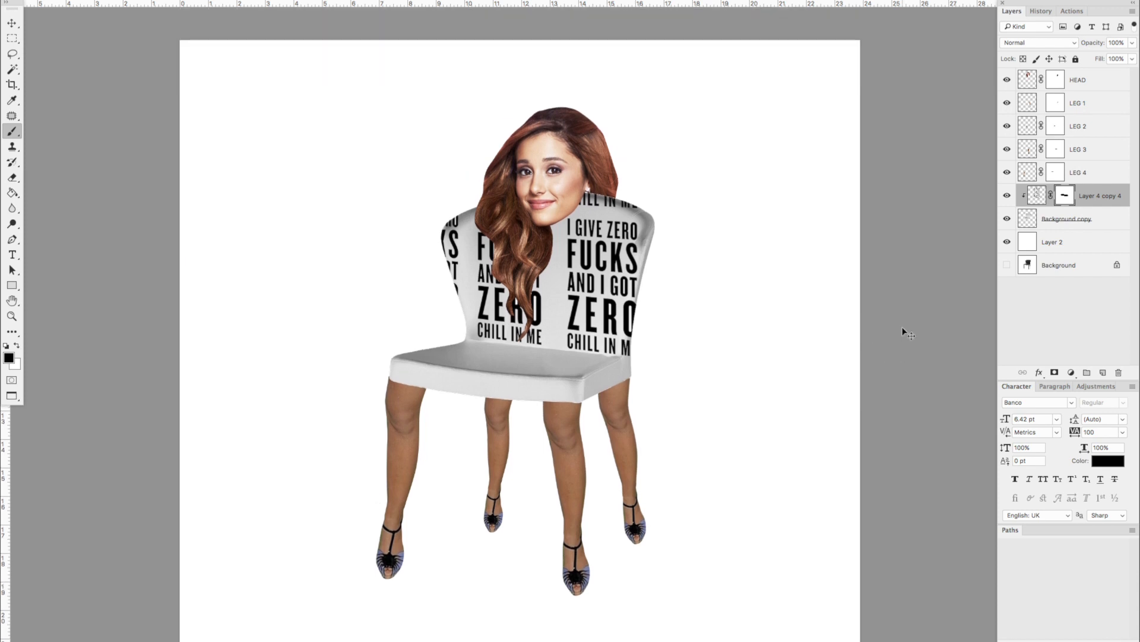
key(ctrl+minus)
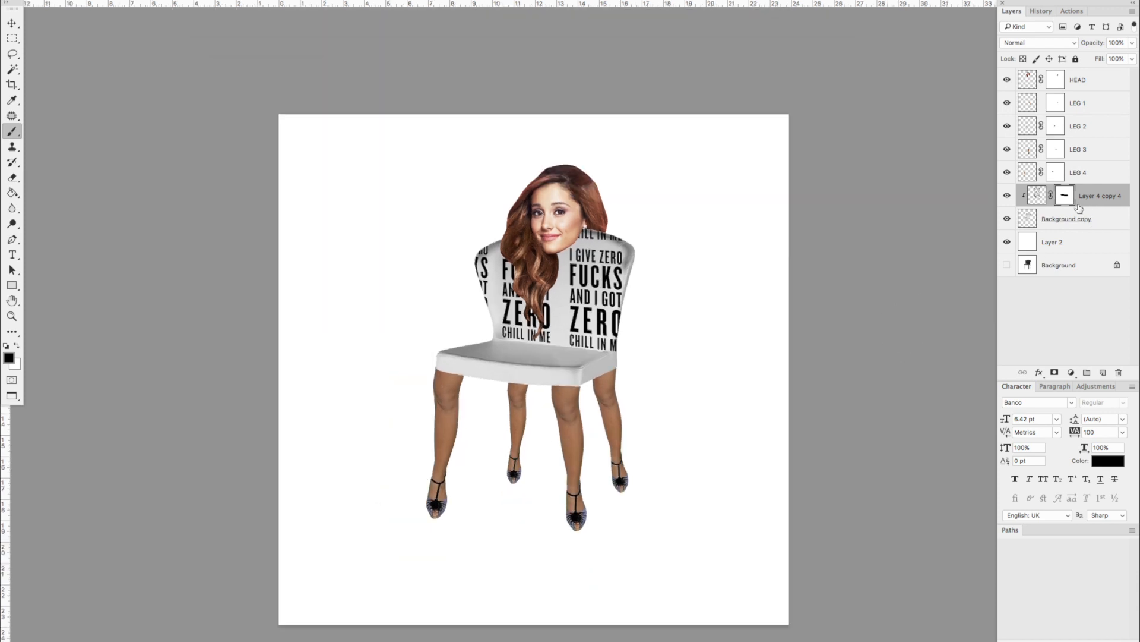
Step: Toggle the lettering layer's visibility to compare the chair with and without the lettering
click(1108, 222)
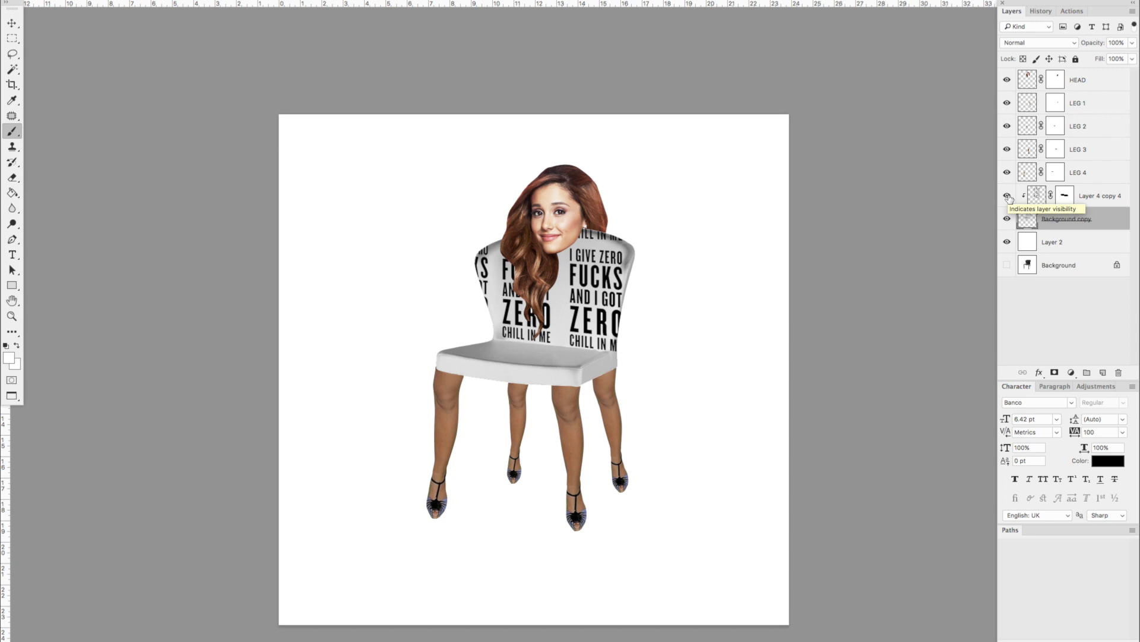
click(1091, 197)
click(1007, 195)
click(1007, 195)
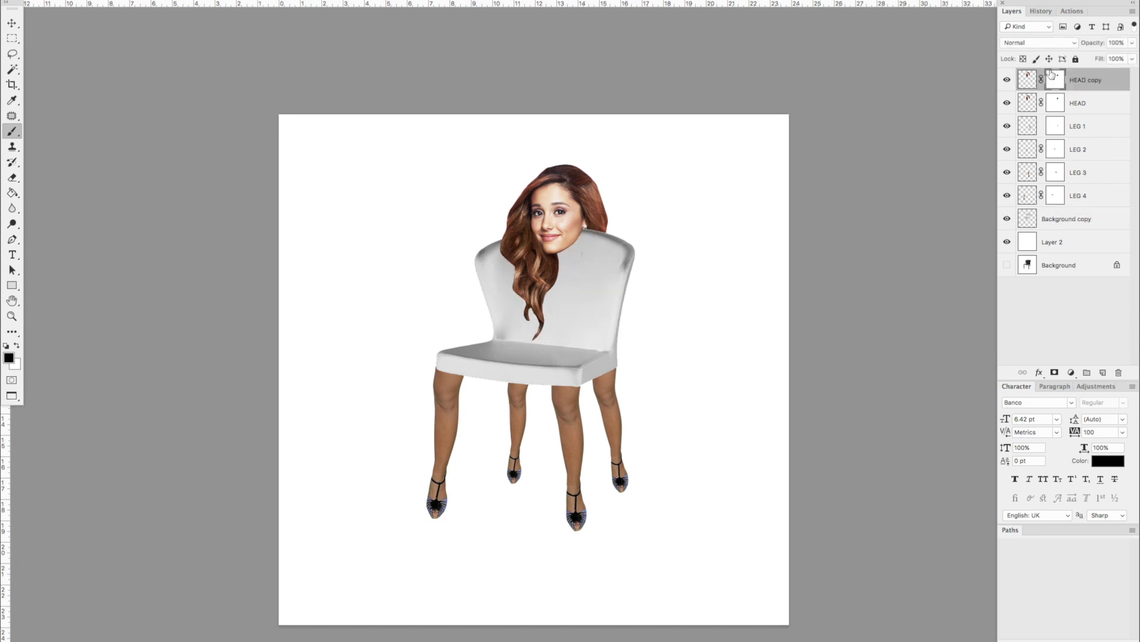
Step: Delete the HEAD copy layer's mask, then move the copied head down onto the backrest and its layer directly above Background copy
drag(1055, 79, 1119, 373)
click(676, 208)
key(v)
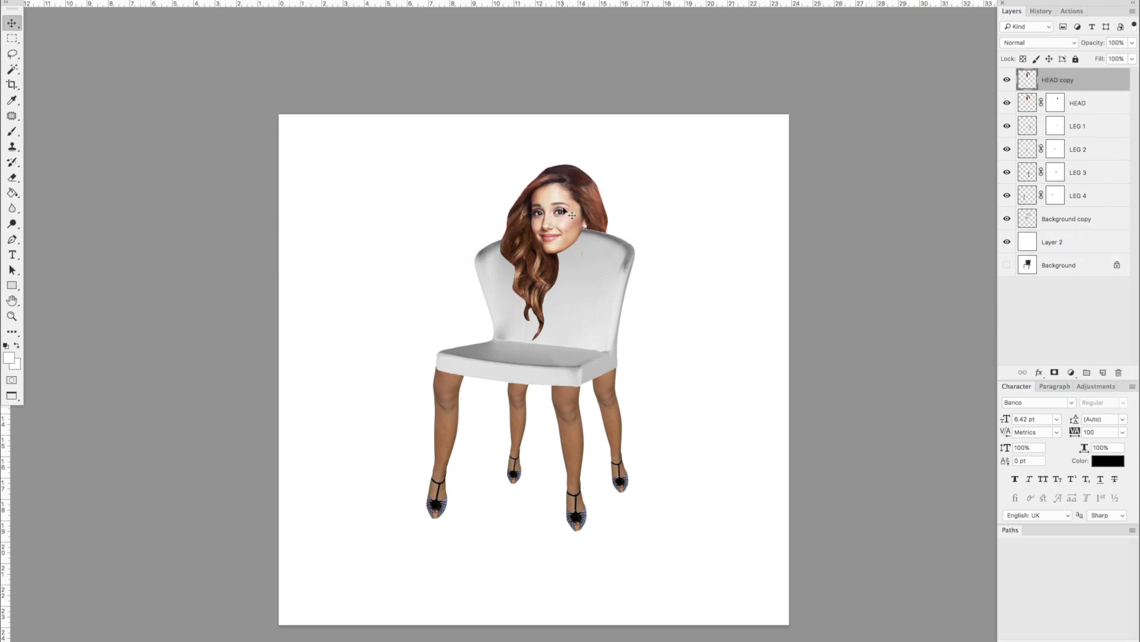
drag(585, 180, 601, 265)
drag(1057, 79, 1110, 208)
Step: Invert the colours of the Background copy layer to turn the white chair back to black
click(1115, 226)
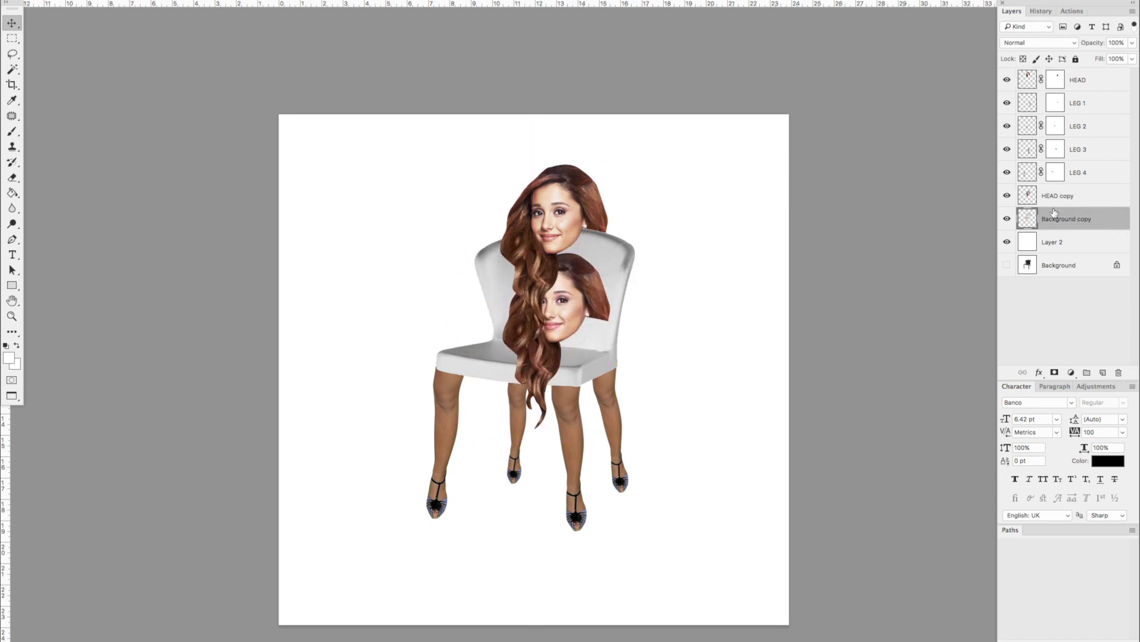
key(super+i)
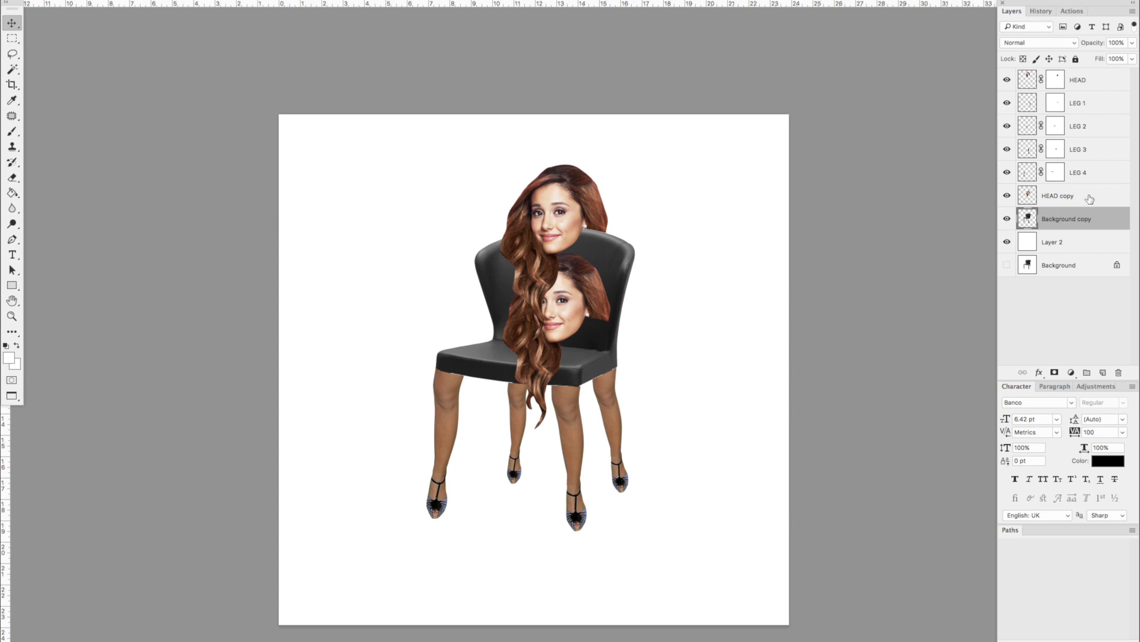
key(super+i)
key(super+i)
key(super+z)
key(super+z)
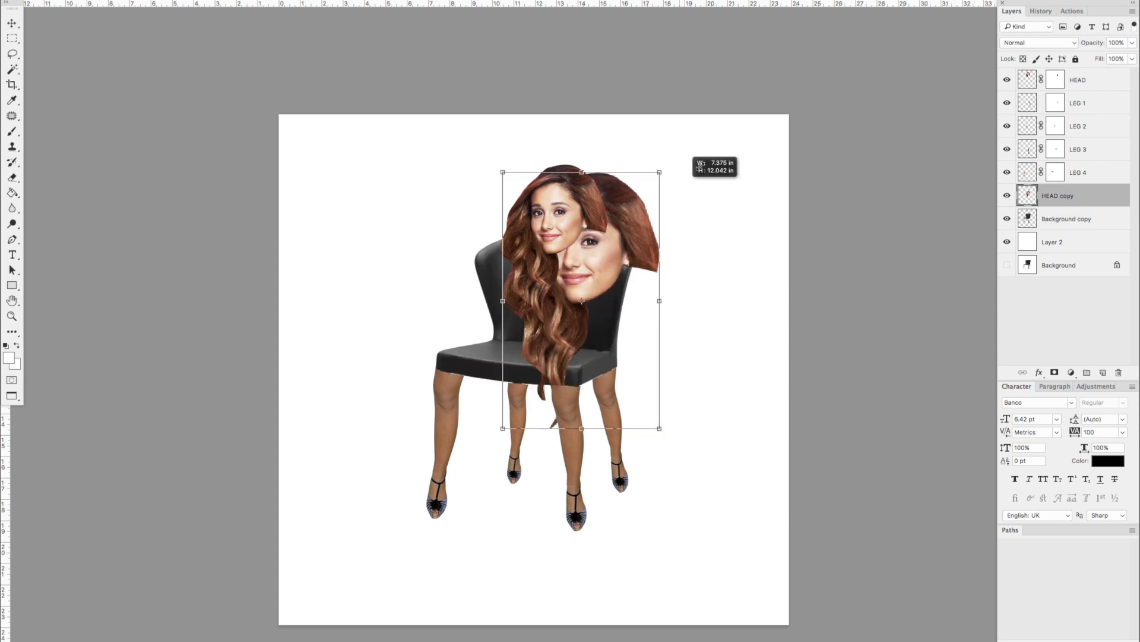
Step: Enlarge HEAD copy over the chair and clip it to the Background copy layer with a clipping mask
drag(686, 185, 730, 142)
drag(637, 234, 607, 286)
key(Return)
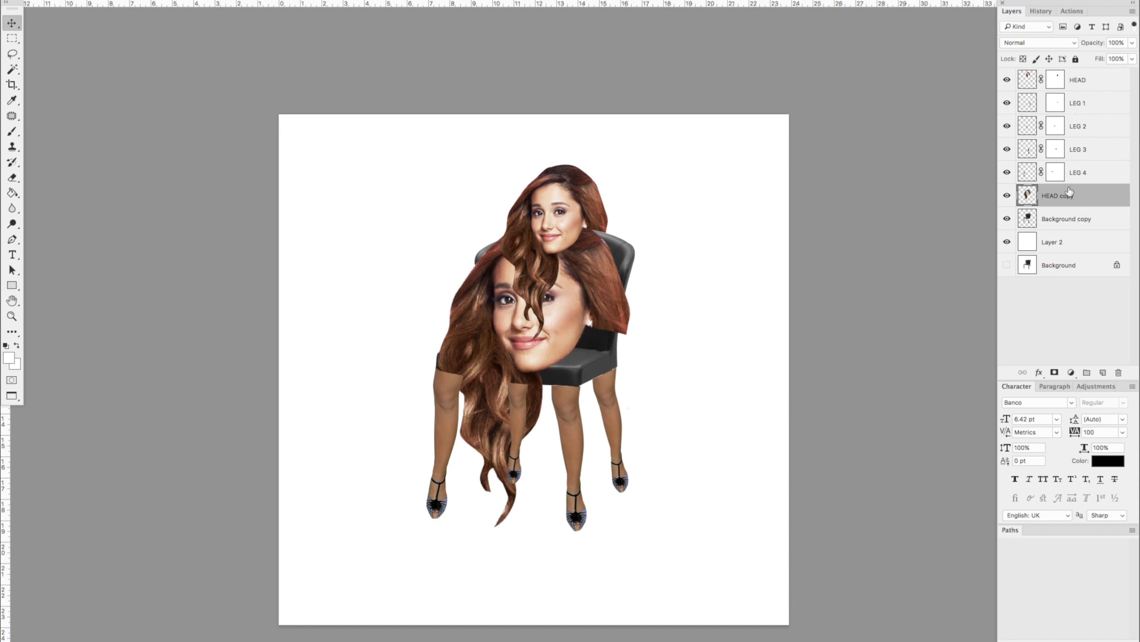
right_click(1103, 200)
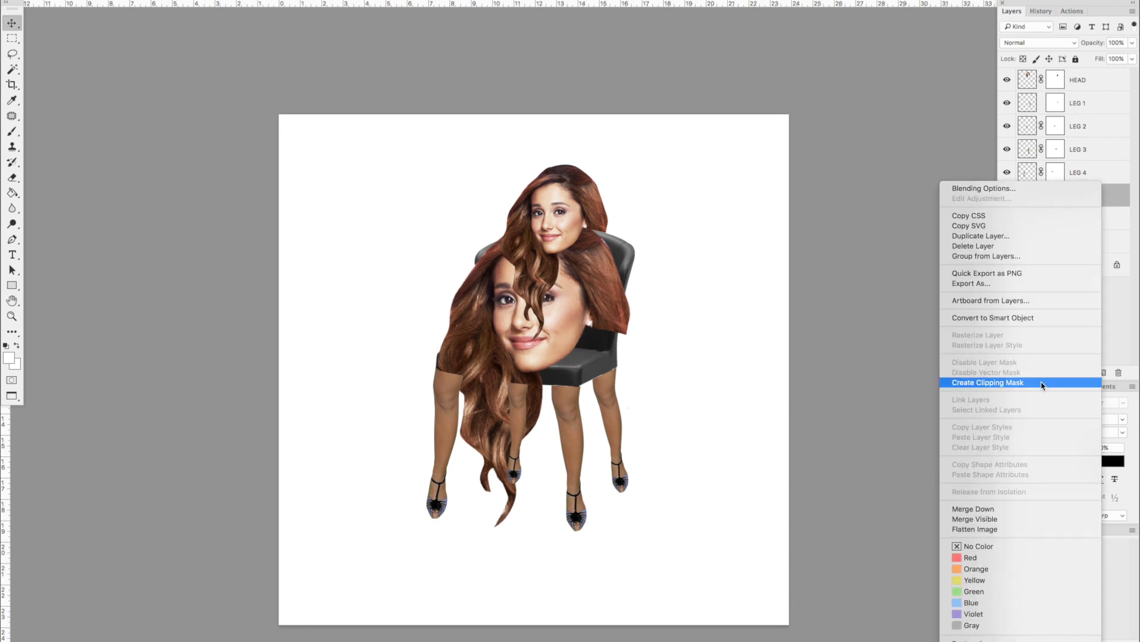
click(1042, 383)
Step: Rotate the clipped face clockwise, enlarge it slightly and reposition it to fill the backrest
drag(577, 290, 588, 290)
key(ctrl+t)
drag(672, 186, 704, 210)
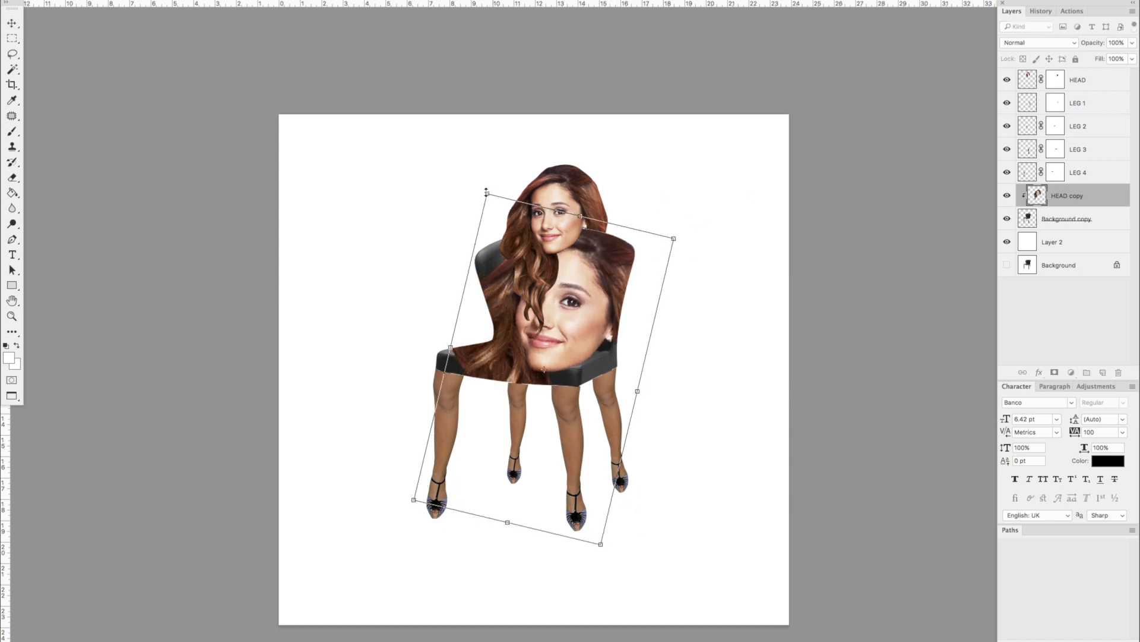
drag(485, 190, 459, 173)
key(Return)
drag(584, 321, 574, 330)
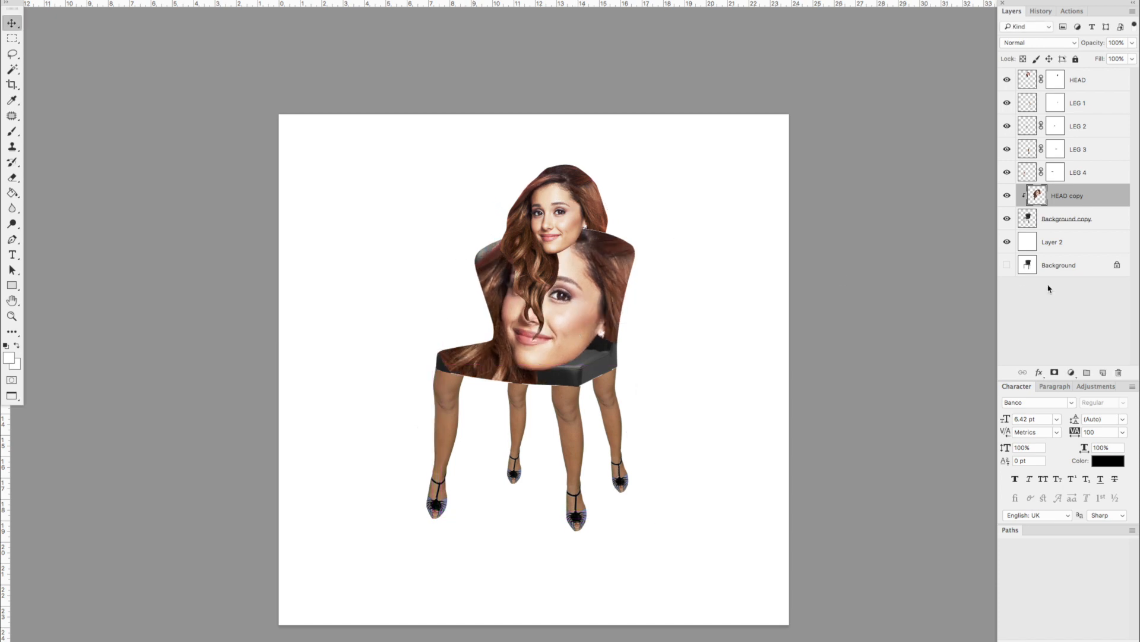
Step: Add a layer mask to HEAD copy and brush the face off the chair's seat
click(1055, 373)
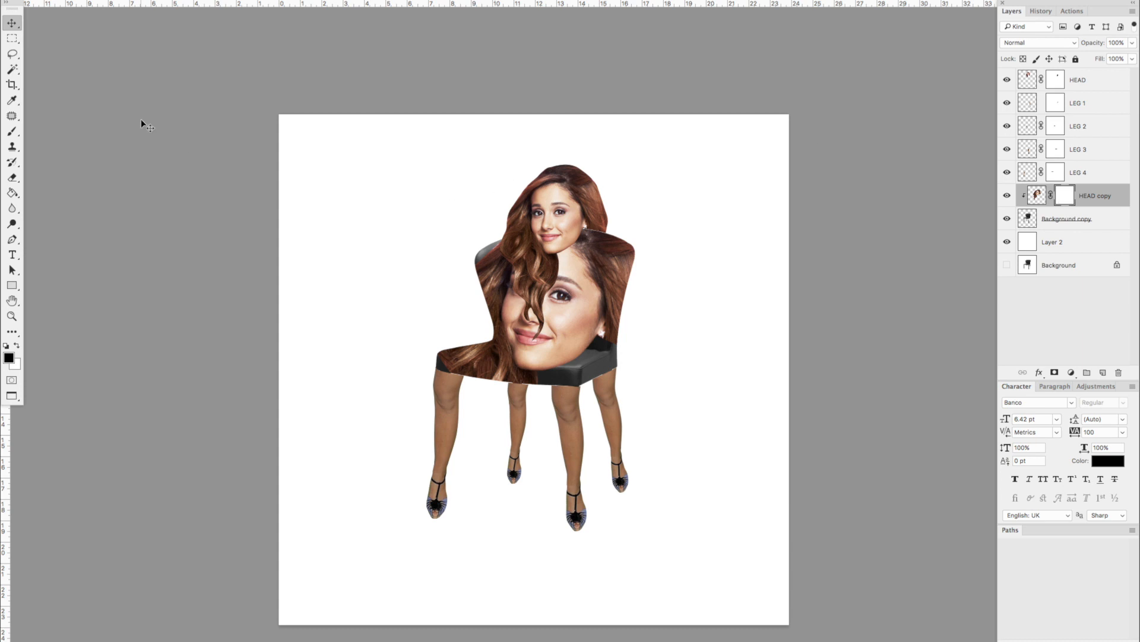
click(16, 132)
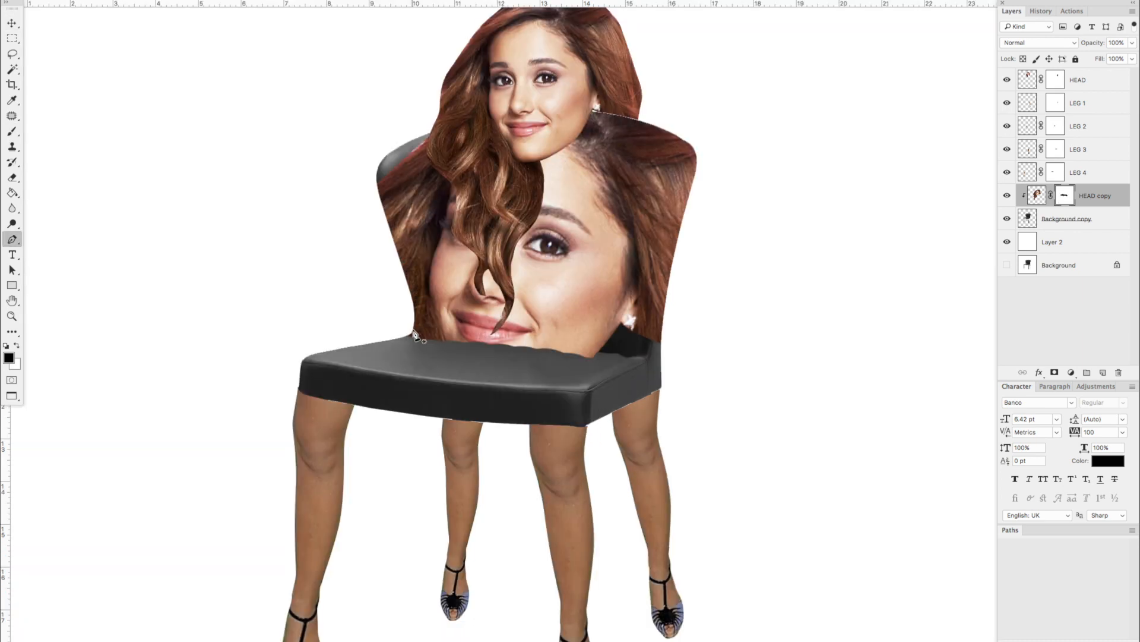
Step: Draw a closed Pen tool shape around the seat along the backrest's lower edge, load it as a selection and hide the shape
click(414, 330)
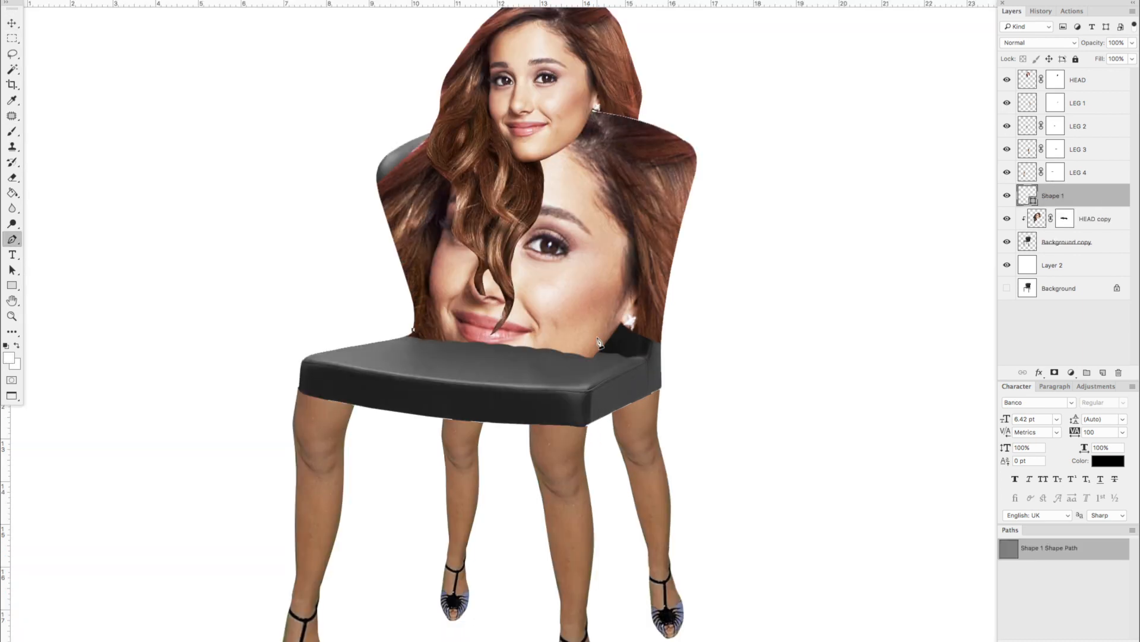
click(663, 373)
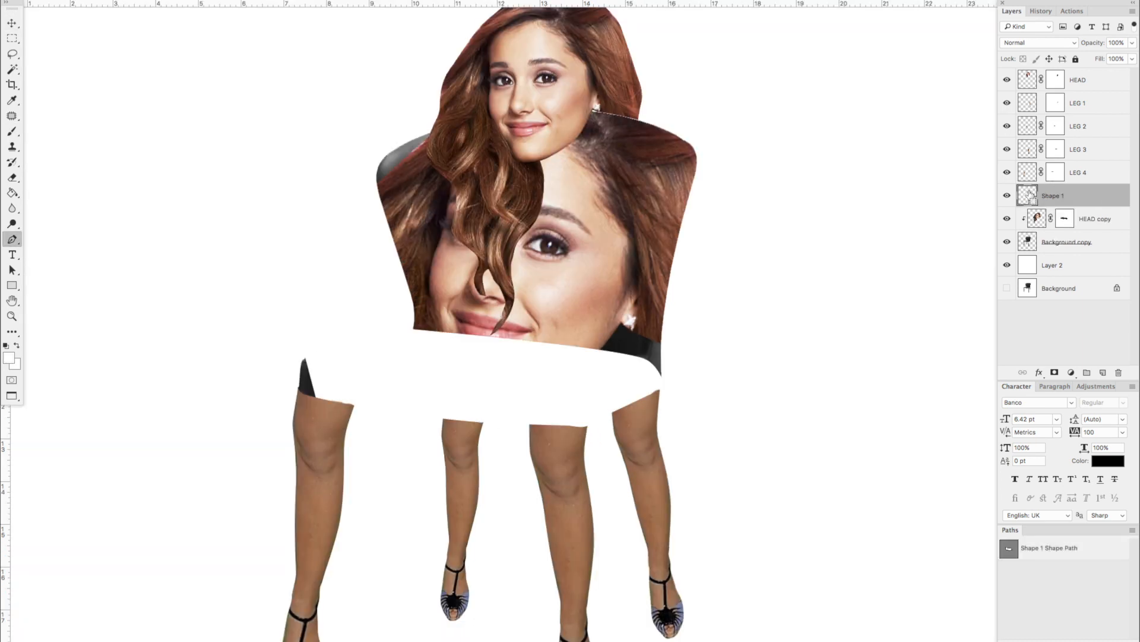
super+click(1028, 195)
click(1007, 195)
Step: Paint black on the HEAD copy mask inside the selection to clean up the seat edge, then deselect
click(1063, 220)
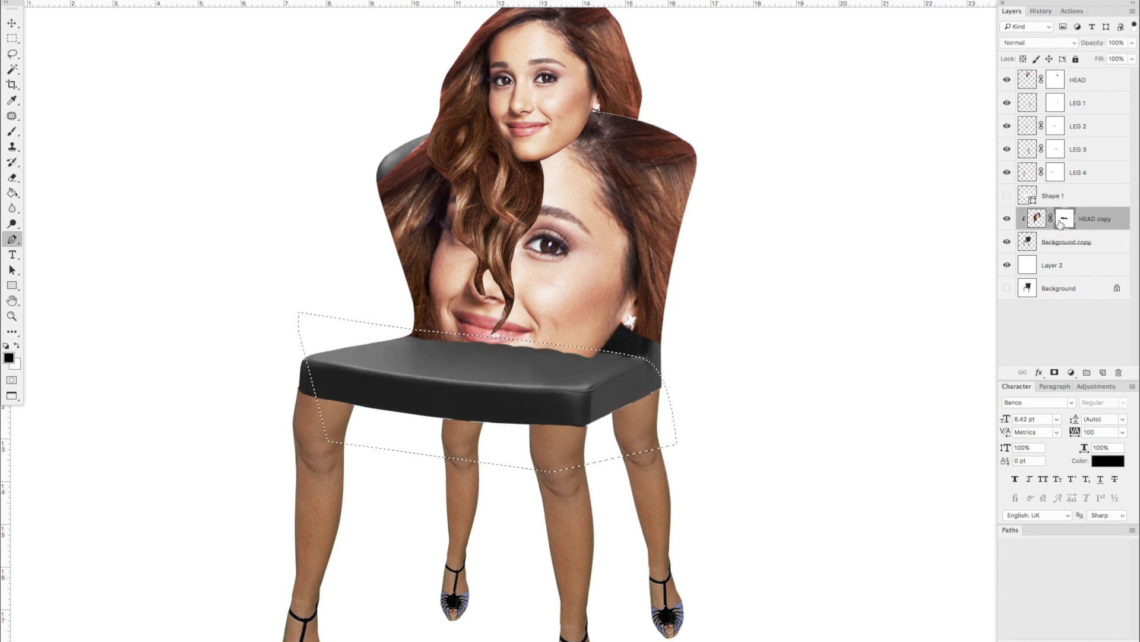
key(b)
drag(586, 369, 443, 348)
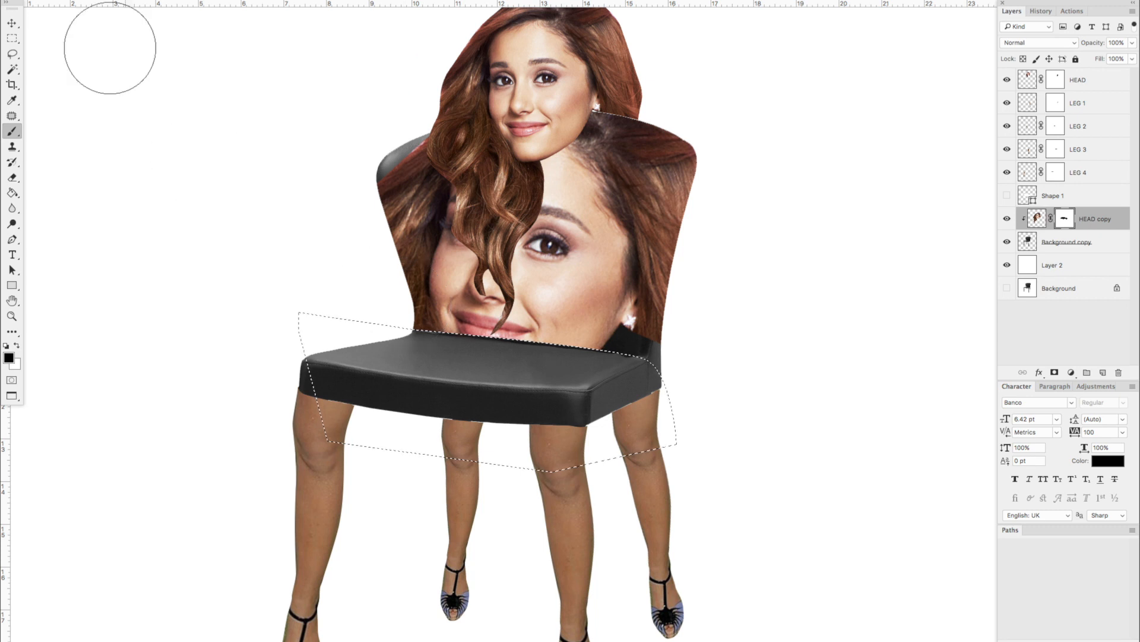
click(12, 38)
key(super+d)
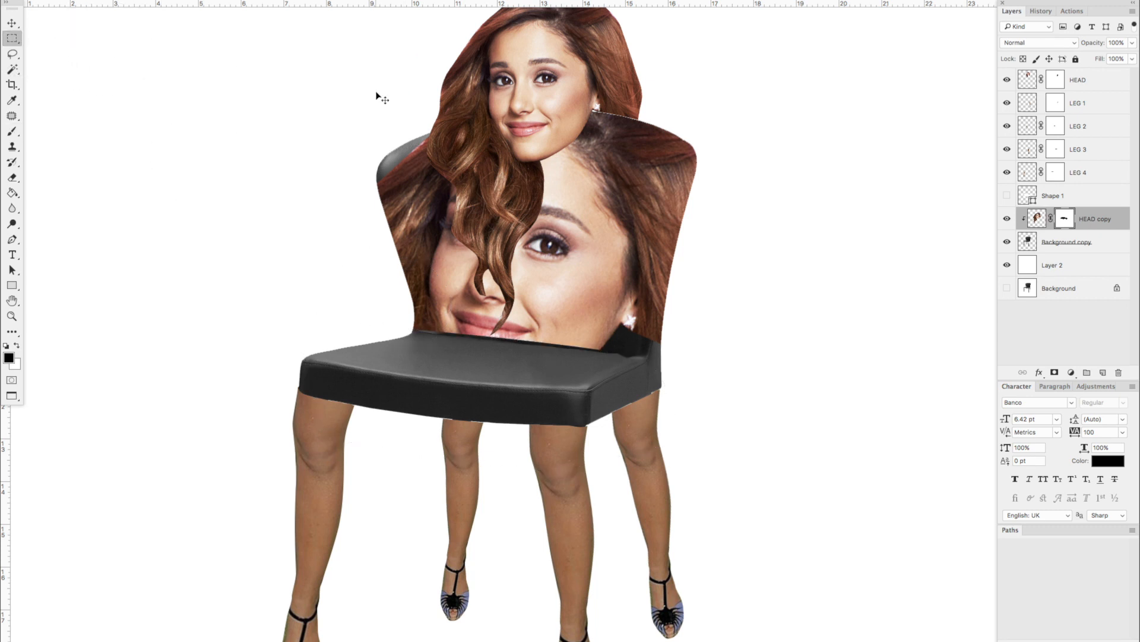
key(super+minus)
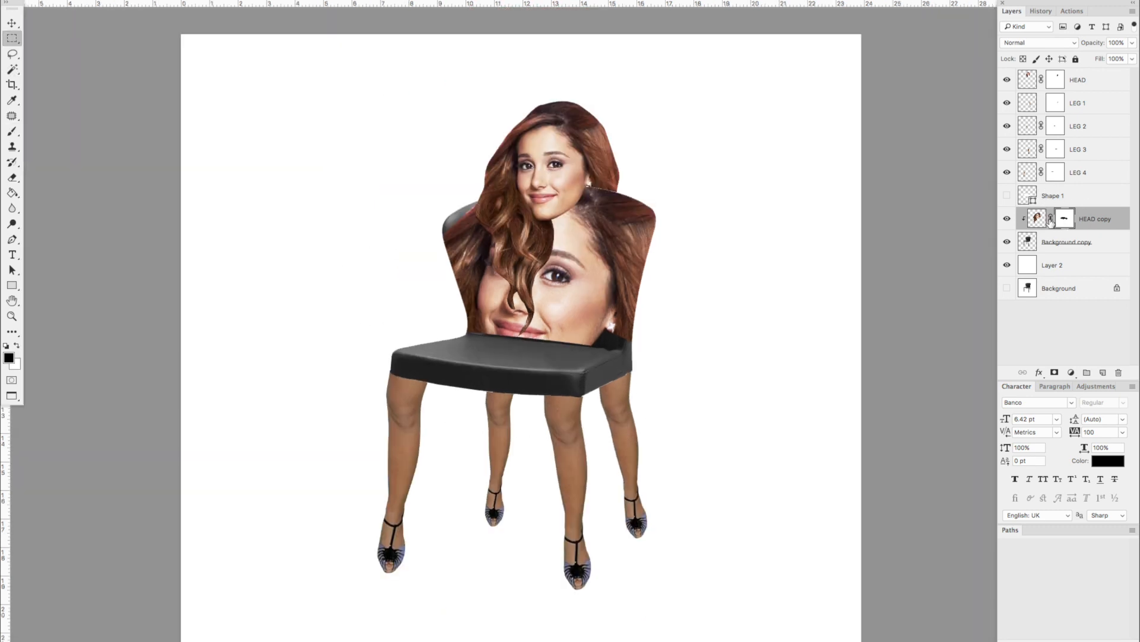
Step: Unlink the mask from HEAD copy and reposition the face within the backrest
click(1050, 219)
click(1037, 219)
key(v)
mouse_move(596, 291)
mouse_down()
mouse_move(601, 262)
mouse_move(615, 275)
mouse_move(590, 281)
mouse_move(596, 270)
mouse_move(651, 280)
mouse_move(592, 273)
mouse_move(578, 285)
mouse_move(597, 288)
mouse_move(586, 285)
mouse_up()
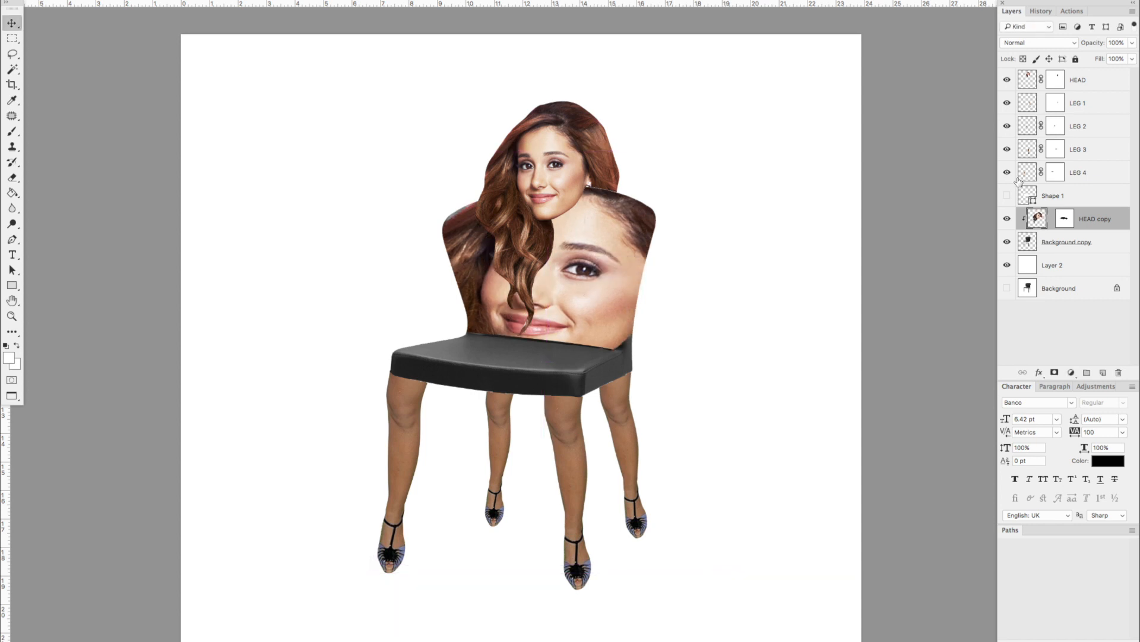
Step: Toggle the HEAD layer's visibility to compare the chair with and without the separate head on top
click(1007, 80)
key(super+minus)
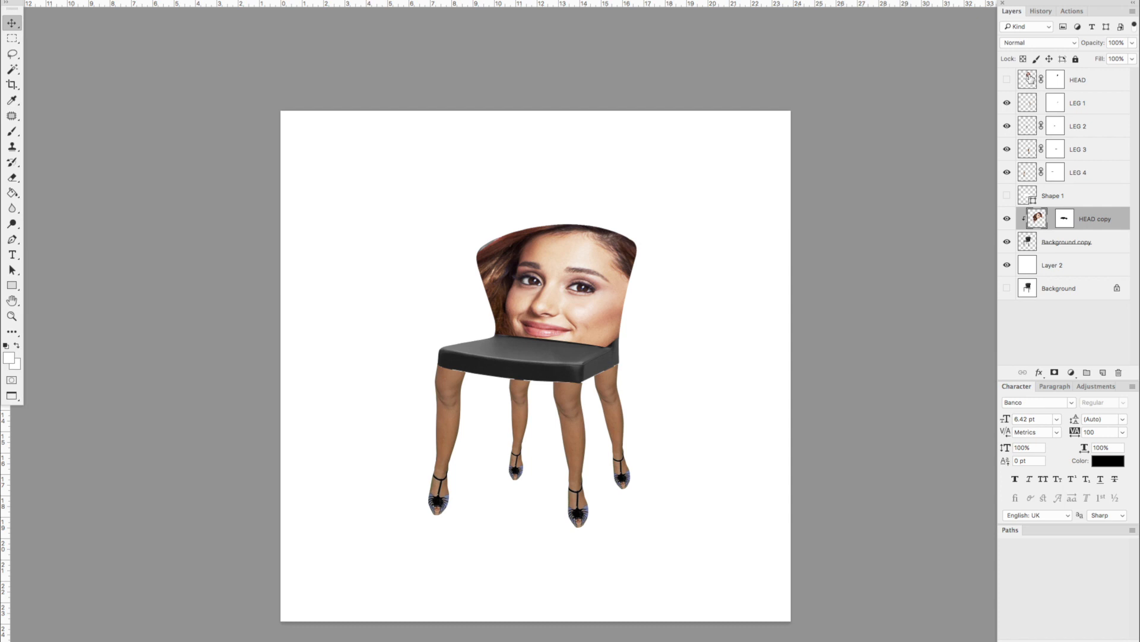
click(1006, 81)
click(1005, 83)
click(1006, 83)
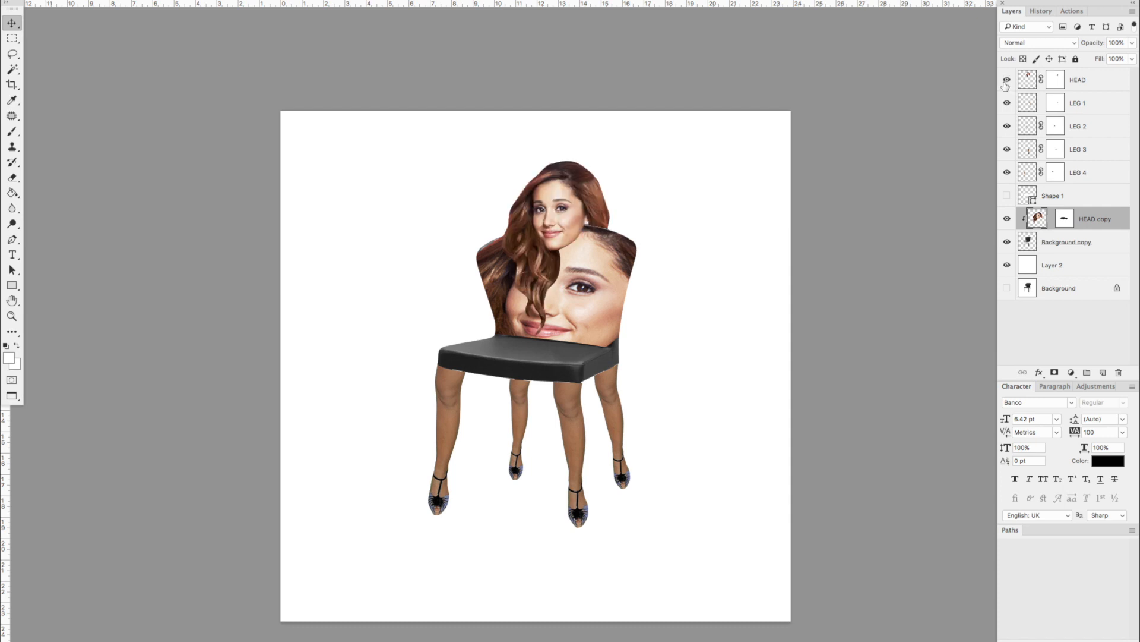